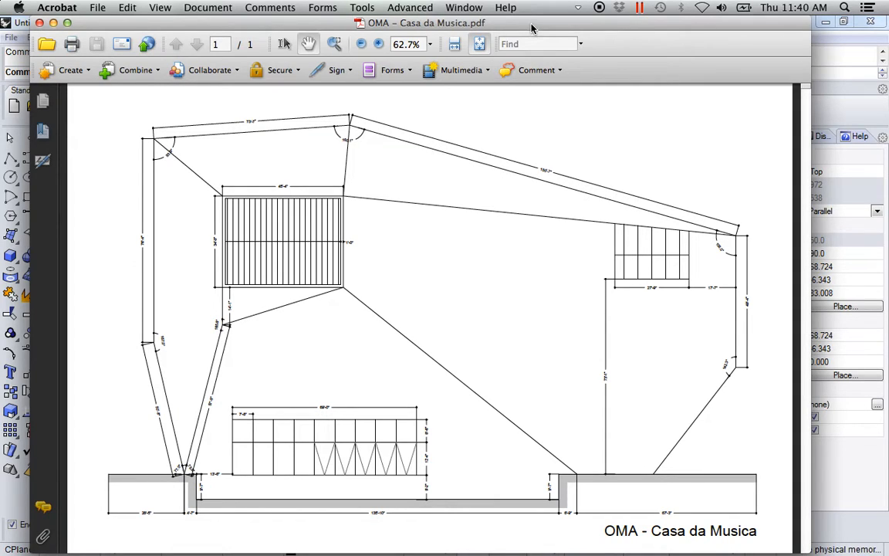
# Put away the OMA - Casa da Musica PDF and switch to the empty Rhinoceros drawing
pyautogui.moveTo(530, 29); pyautogui.dragTo(535, 71)
pyautogui.doubleClick(535, 70)
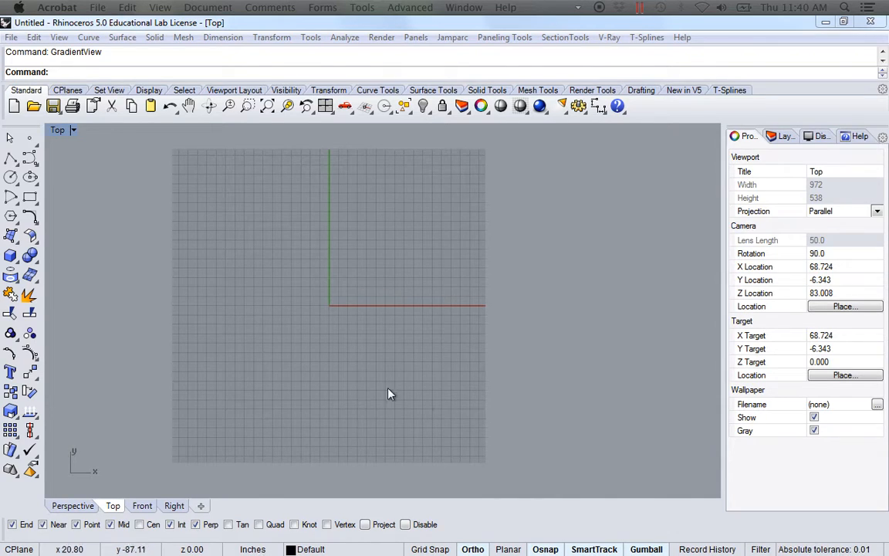
pyautogui.moveTo(512, 381)
pyautogui.mouseDown(button='right')
pyautogui.moveTo(484, 378)
pyautogui.moveTo(504, 370)
pyautogui.mouseUp(button='right')
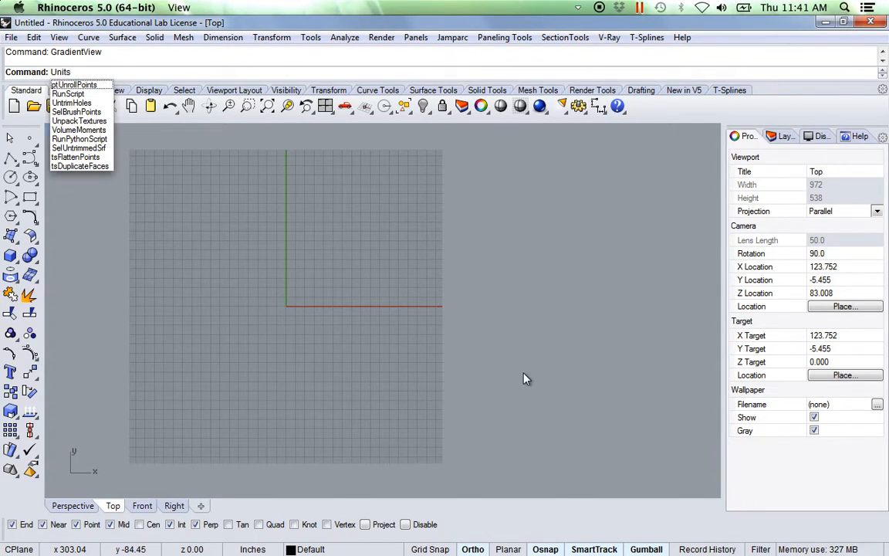
# Set the document's model units and layout units to inches in the Units properties
pyautogui.press('Return')
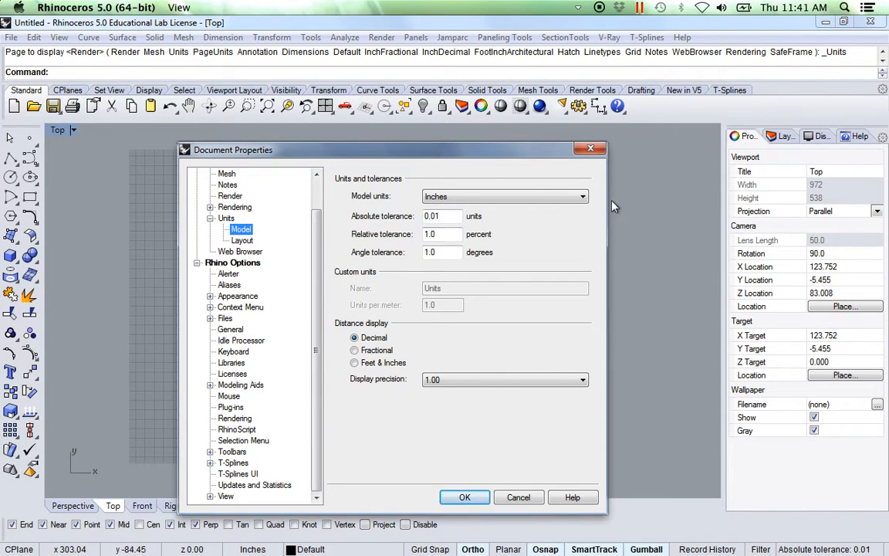
pyautogui.click(581, 199)
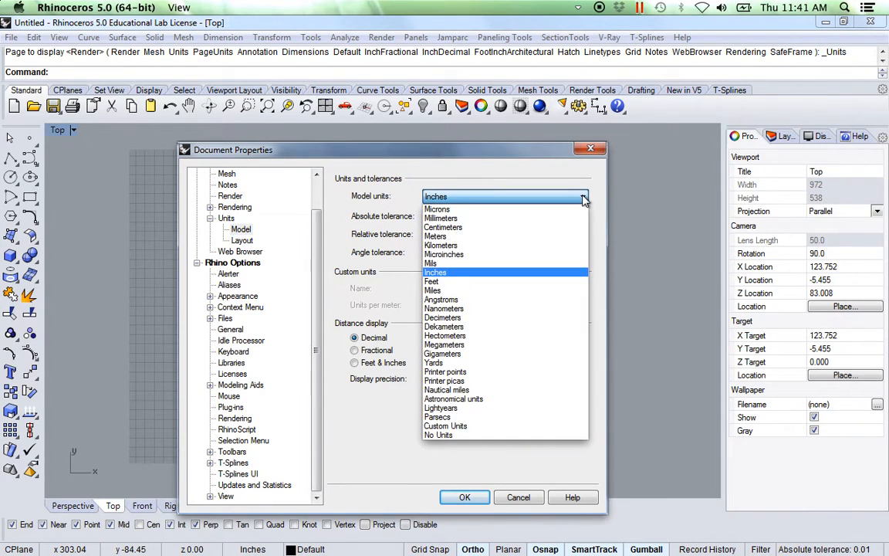
pyautogui.click(543, 282)
pyautogui.click(240, 240)
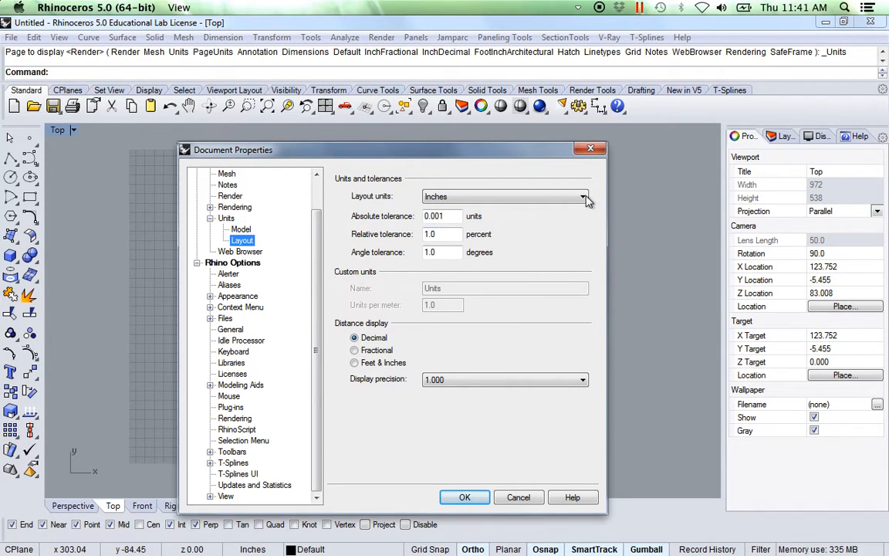
pyautogui.click(584, 198)
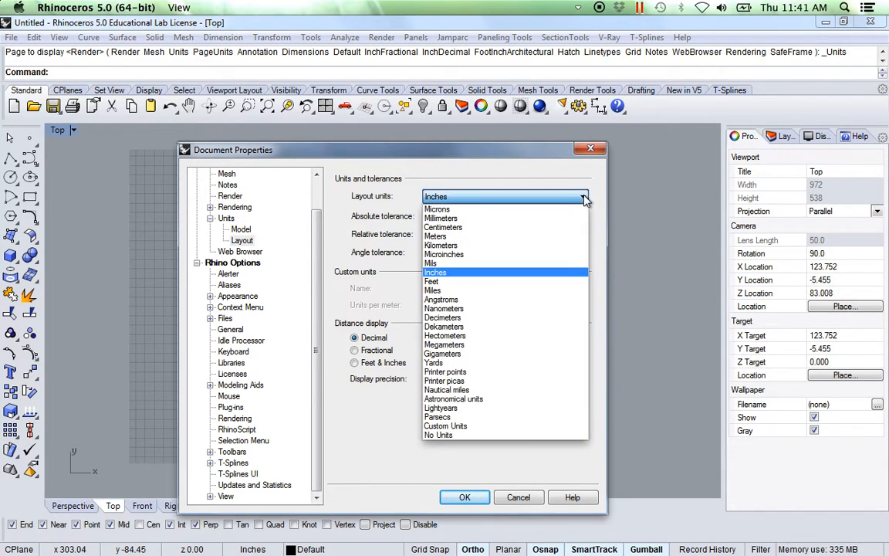
pyautogui.click(538, 277)
pyautogui.click(241, 229)
pyautogui.click(244, 242)
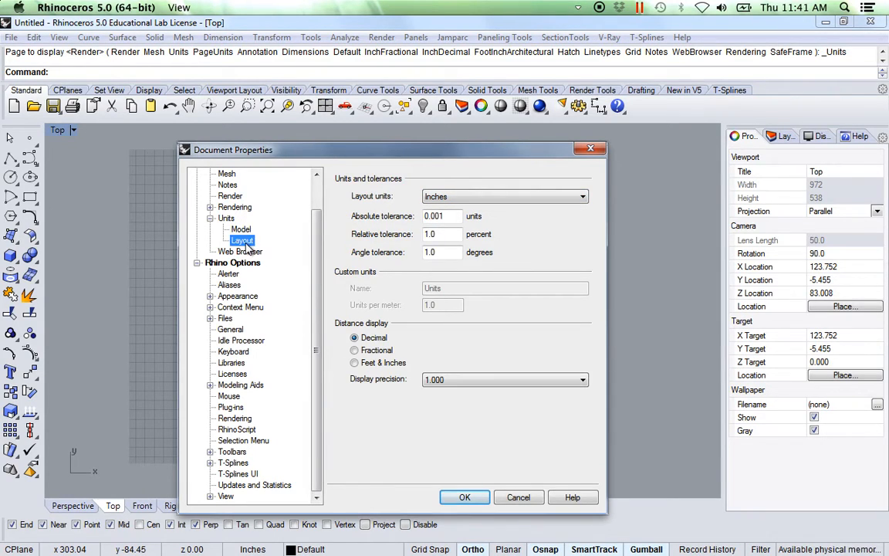
pyautogui.click(463, 497)
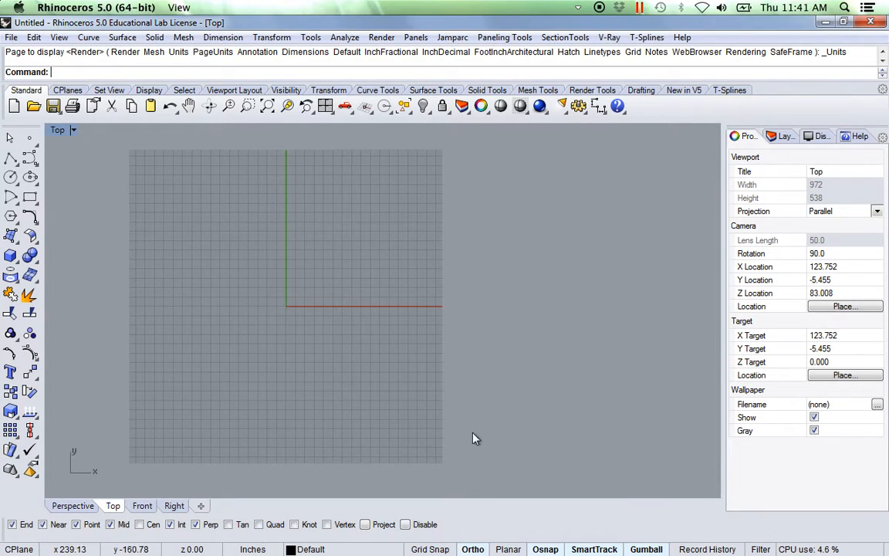
# Switch to the 03 Dimension Drawing and Layers file and maximize its window
pyautogui.moveTo(254, 345); pyautogui.dragTo(294, 346, button='right')
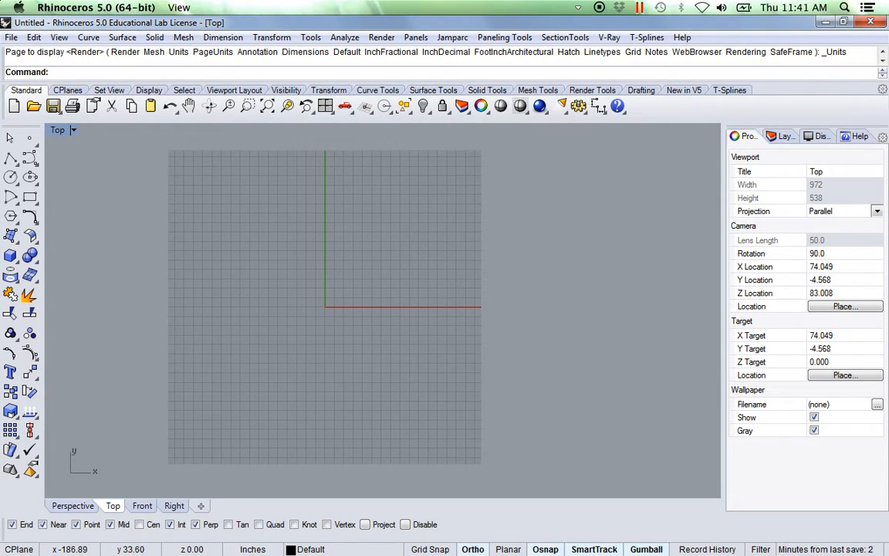
pyautogui.moveTo(249, 0); pyautogui.dragTo(276, 29)
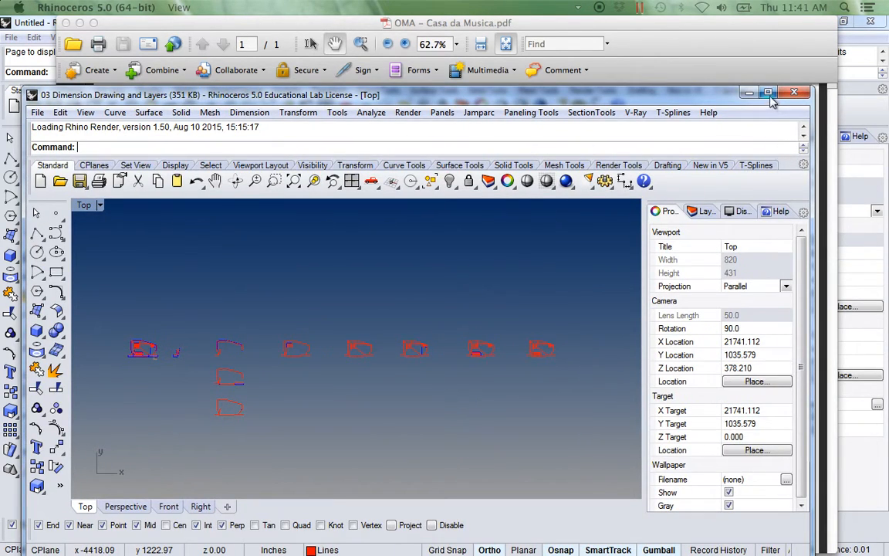
pyautogui.click(769, 93)
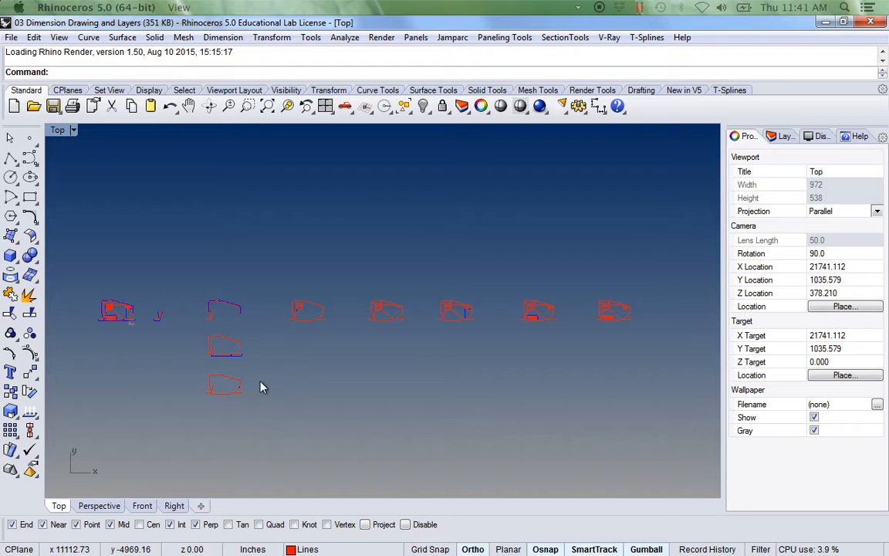
pyautogui.moveTo(165, 383); pyautogui.dragTo(197, 382, button='right')
pyautogui.scroll(4, 154, 320)
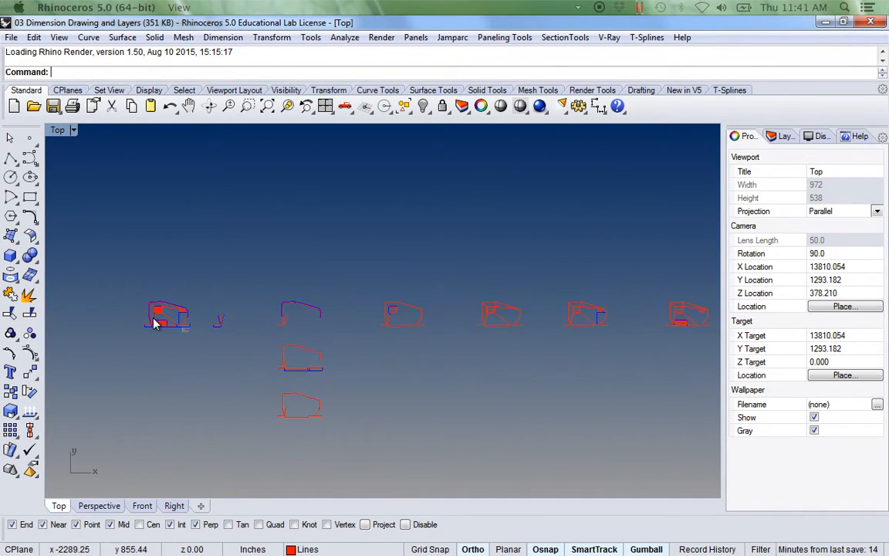
pyautogui.moveTo(240, 299); pyautogui.dragTo(230, 305, button='right')
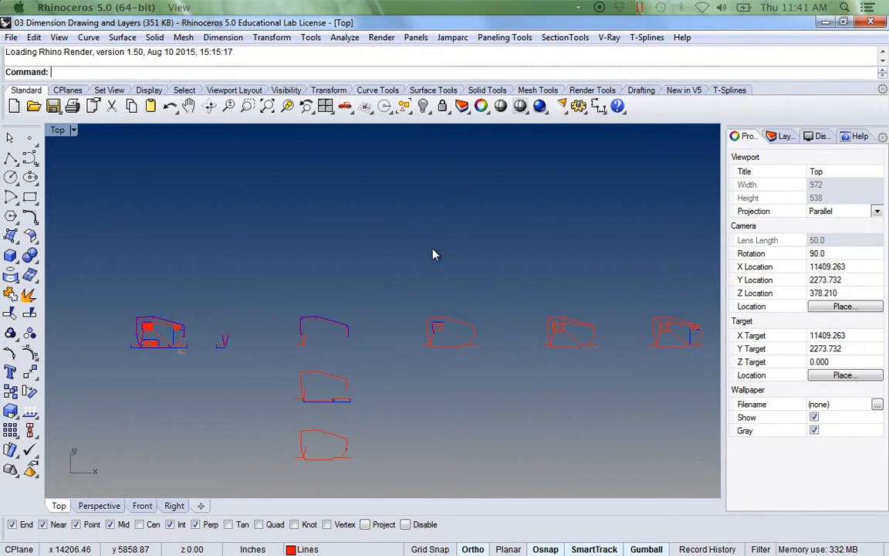
# Toggle the viewport's gradient background off and back on with GradientView
pyautogui.write('GradientView')
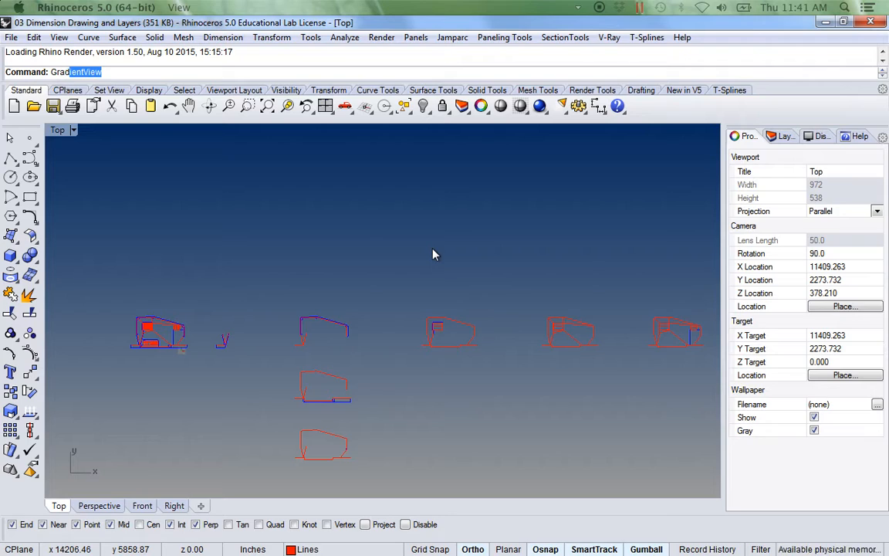
pyautogui.press('Return')
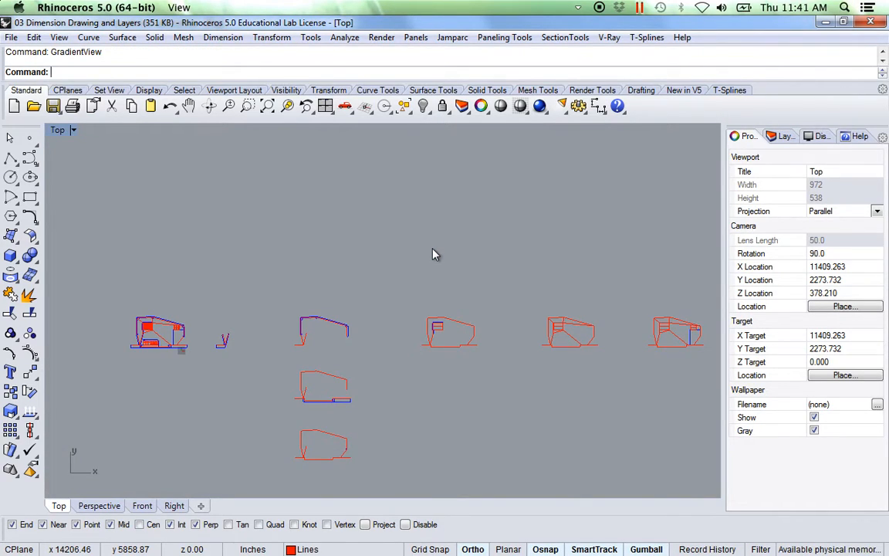
pyautogui.write('Grad')
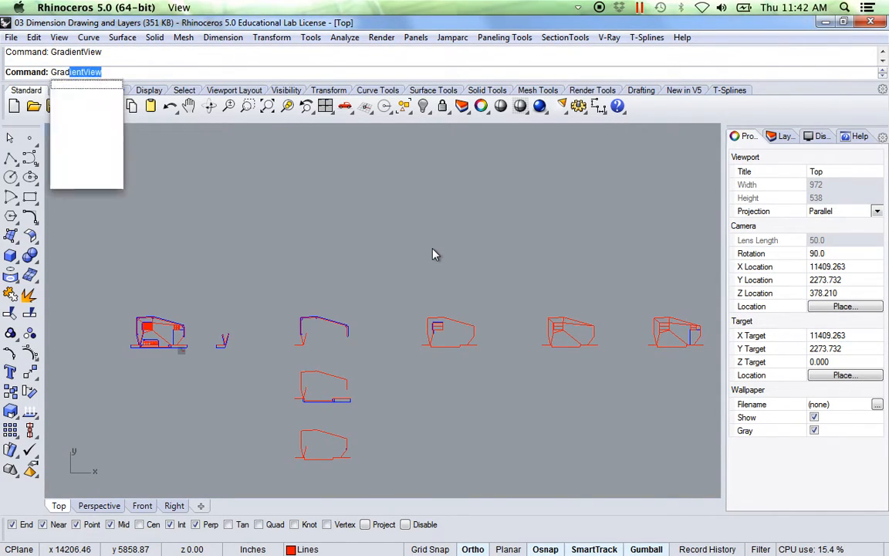
pyautogui.press('Return')
# Examine the fully dimensioned Casa da Musica elevation and its dimensions around the base of the V-shaped lines
pyautogui.scroll(6, 177, 282)
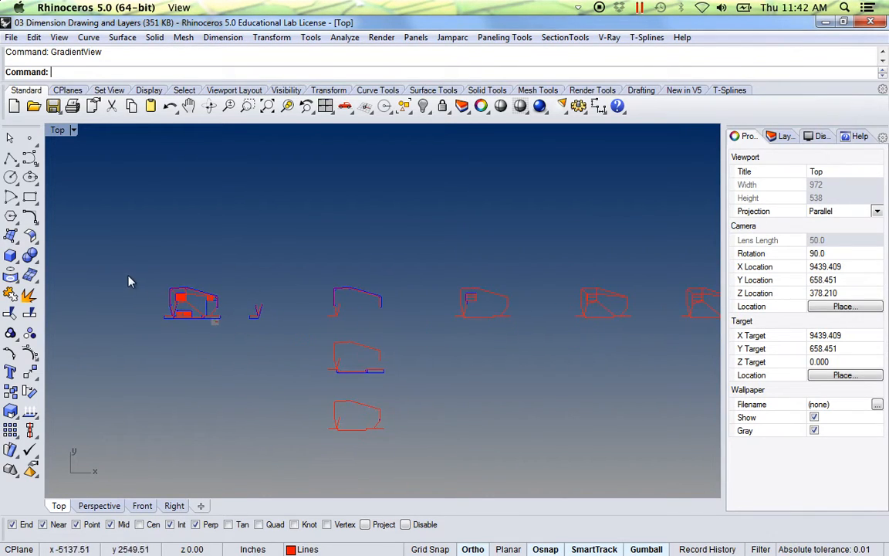
pyautogui.moveTo(163, 294); pyautogui.dragTo(296, 333, button='right')
pyautogui.scroll(8, 297, 335)
pyautogui.scroll(-2, 337, 349)
pyautogui.moveTo(385, 349); pyautogui.dragTo(358, 353, button='right')
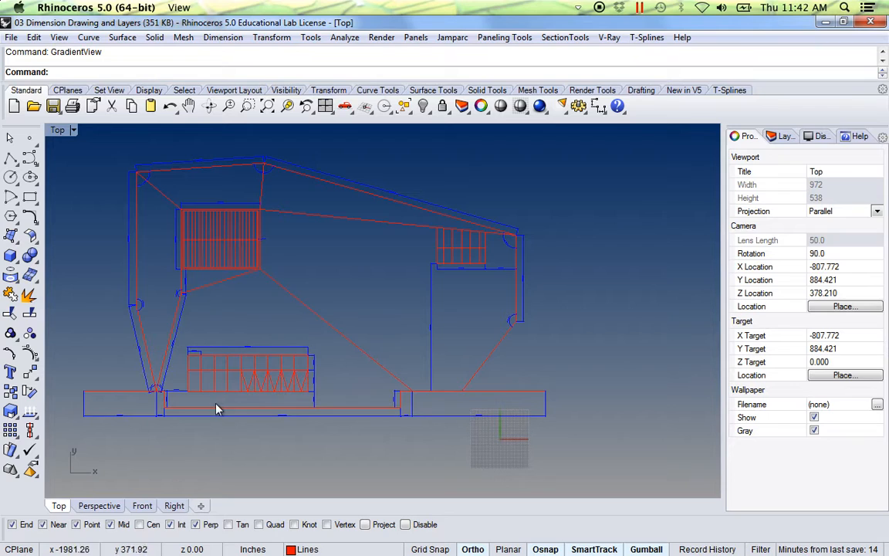
pyautogui.scroll(10, 134, 395)
pyautogui.moveTo(149, 407); pyautogui.dragTo(357, 354, button='right')
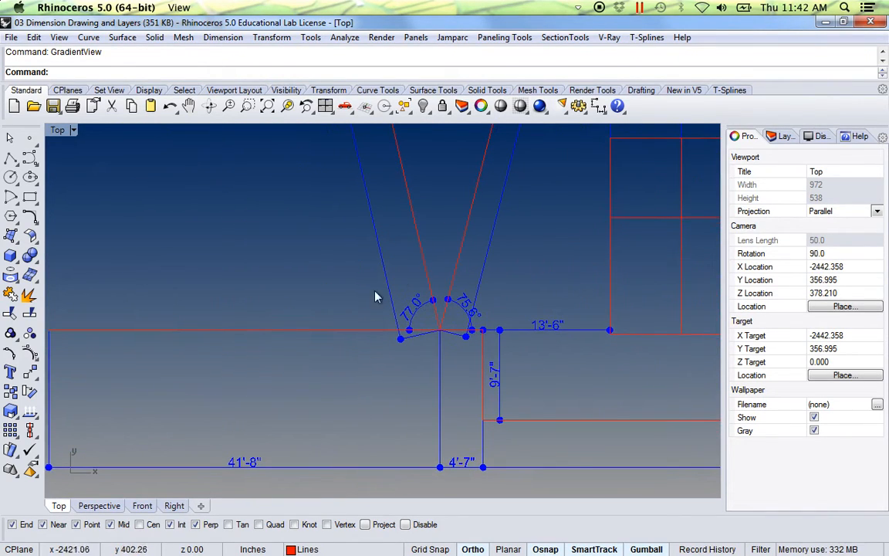
# Examine the separate V-shaped starting figure and read the length dimension of its horizontal ground line
pyautogui.scroll(-14, 355, 394)
pyautogui.moveTo(433, 378)
pyautogui.mouseDown(button='right')
pyautogui.moveTo(341, 363)
pyautogui.moveTo(128, 357)
pyautogui.mouseUp(button='right')
pyautogui.scroll(-6, 445, 352)
pyautogui.moveTo(522, 357); pyautogui.dragTo(391, 343, button='right')
pyautogui.moveTo(586, 346); pyautogui.dragTo(452, 349, button='right')
pyautogui.scroll(10, 430, 345)
pyautogui.scroll(5, 419, 357)
pyautogui.moveTo(390, 383); pyautogui.dragTo(315, 379, button='right')
pyautogui.scroll(-2, 298, 343)
pyautogui.scroll(3, 312, 378)
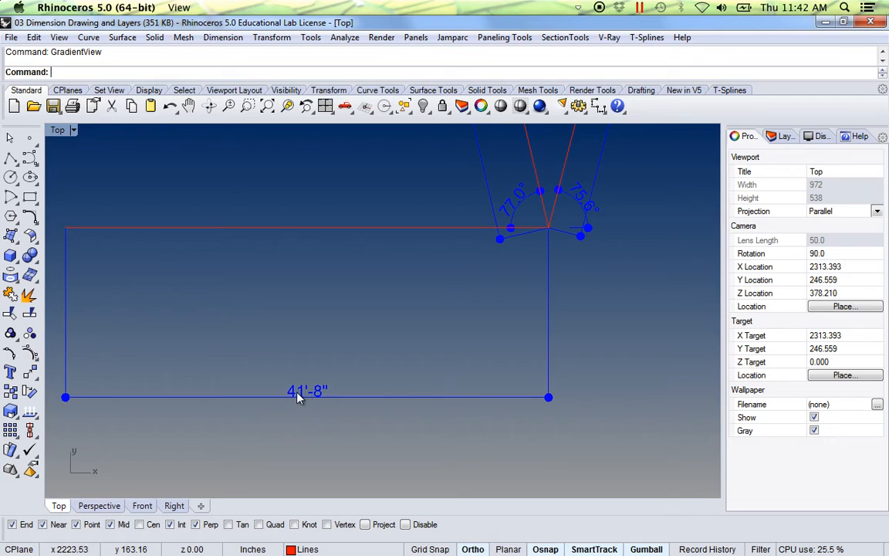
# Draw a horizontal polyline 41'8 long in the empty space beside the V-shaped figure
pyautogui.scroll(-7, 376, 362)
pyautogui.moveTo(387, 358); pyautogui.dragTo(357, 306, button='right')
pyautogui.scroll(-4, 297, 367)
pyautogui.moveTo(399, 332); pyautogui.dragTo(257, 395, button='right')
pyautogui.click(10, 157)
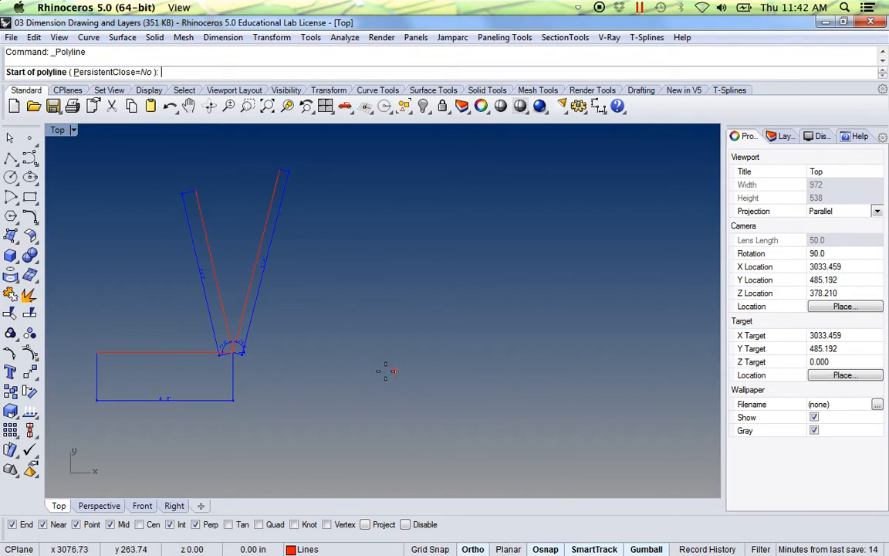
pyautogui.click(353, 356)
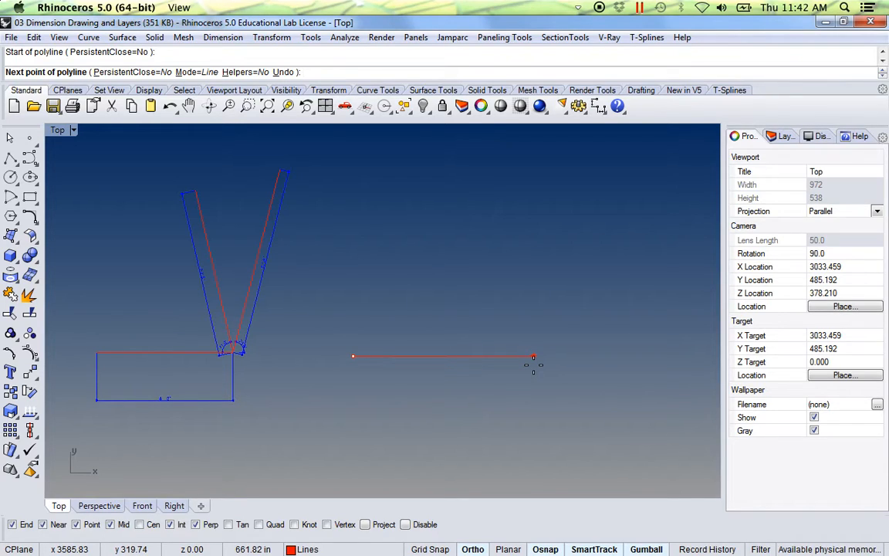
pyautogui.write('41')
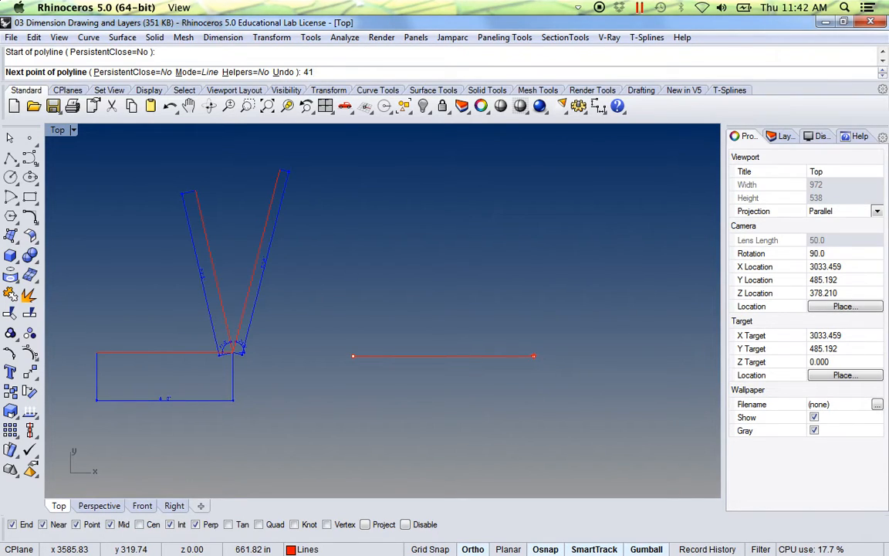
pyautogui.write("'")
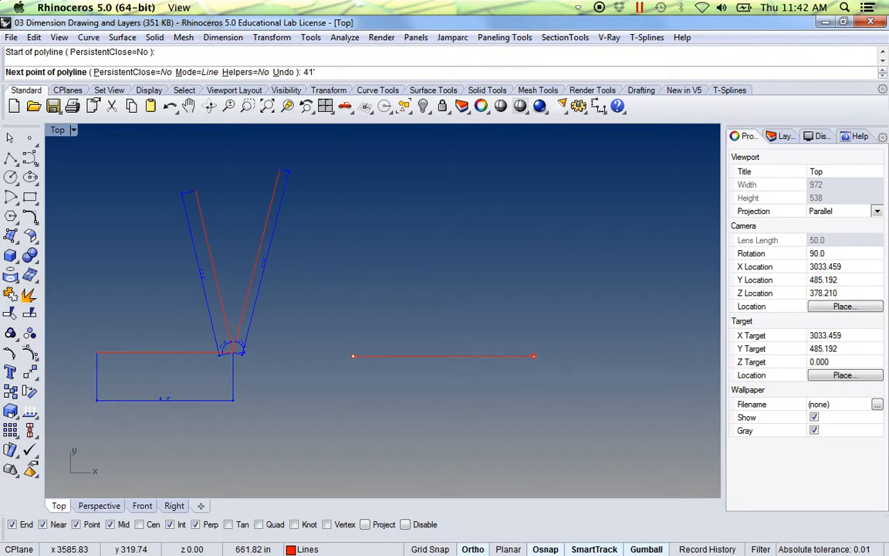
pyautogui.write('8')
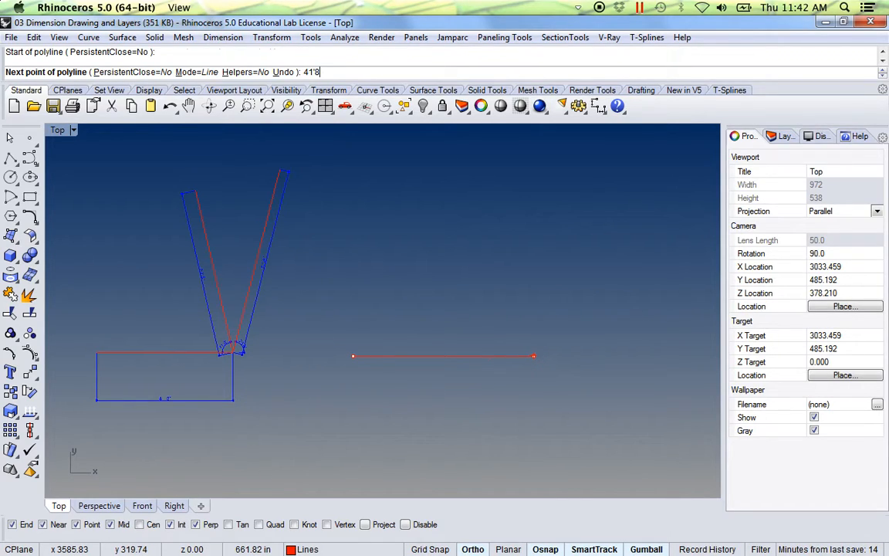
pyautogui.press('Return')
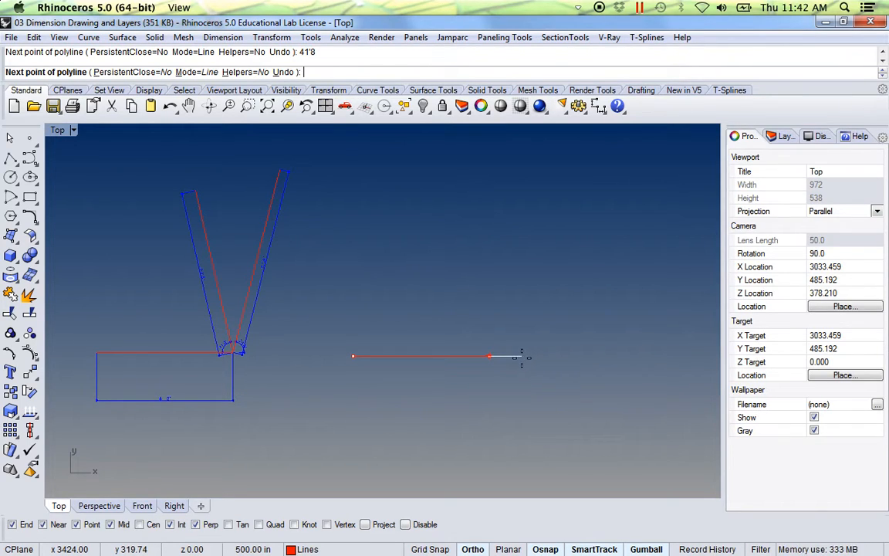
pyautogui.press('Return')
# Examine the angle and length dimensions of the two slanted lines in the V-shaped figure
pyautogui.scroll(5, 155, 421)
pyautogui.scroll(-3, 377, 362)
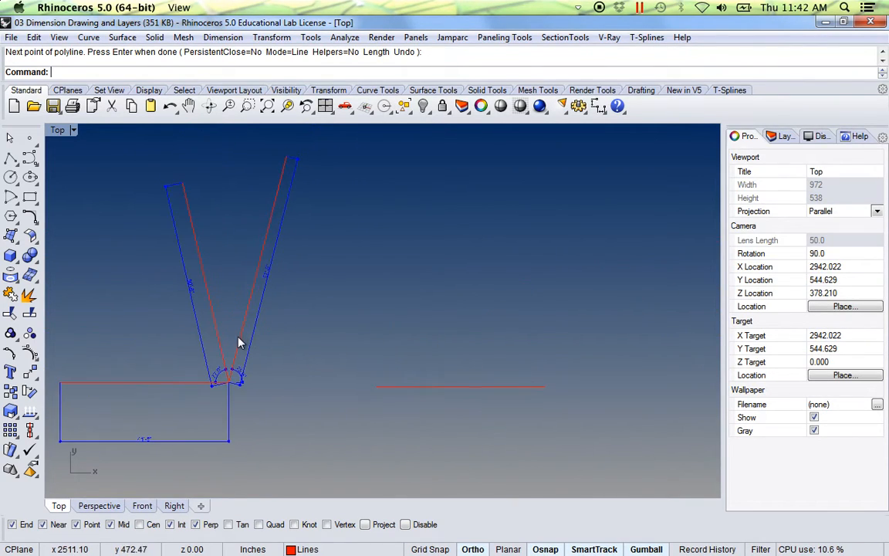
pyautogui.scroll(3, 240, 342)
pyautogui.press('Return')
pyautogui.click(234, 376)
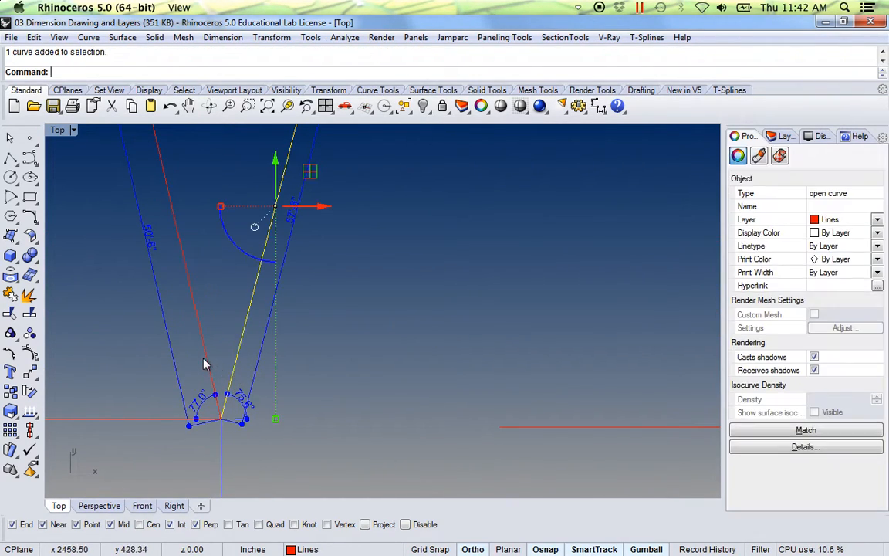
pyautogui.click(205, 361)
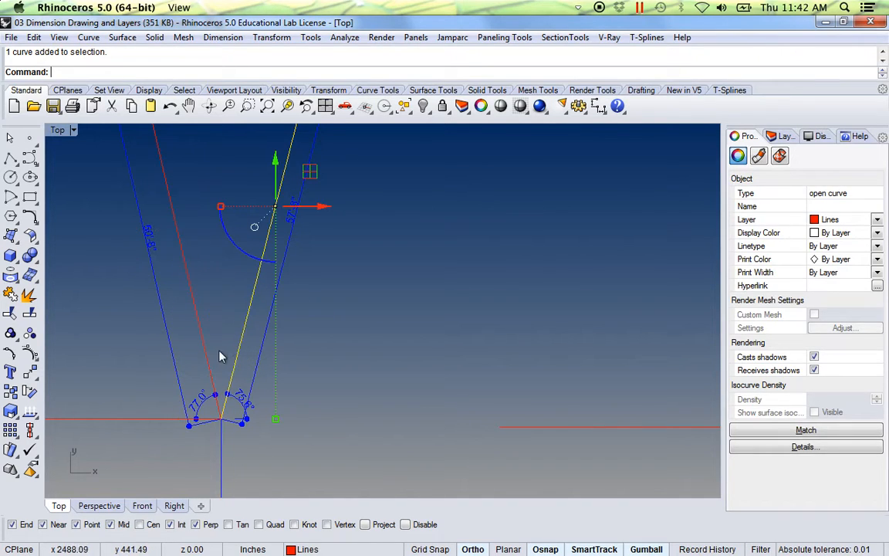
pyautogui.scroll(-1, 324, 385)
pyautogui.click(324, 385)
pyautogui.scroll(5, 274, 312)
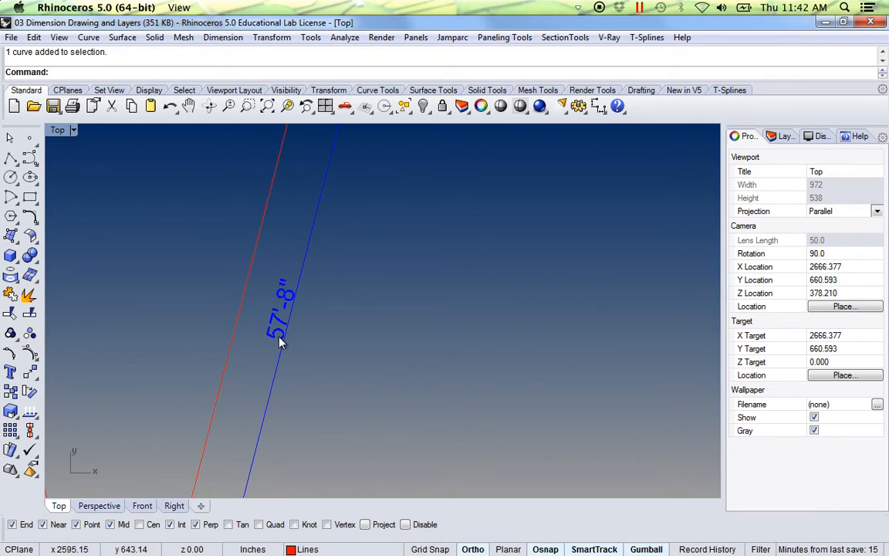
pyautogui.scroll(-8, 382, 369)
pyautogui.moveTo(489, 369); pyautogui.dragTo(378, 313, button='right')
pyautogui.scroll(3, 498, 386)
pyautogui.click(10, 158)
pyautogui.scroll(-8, 398, 365)
pyautogui.moveTo(250, 397); pyautogui.dragTo(308, 398, button='right')
pyautogui.scroll(5, 258, 387)
pyautogui.scroll(-3, 330, 387)
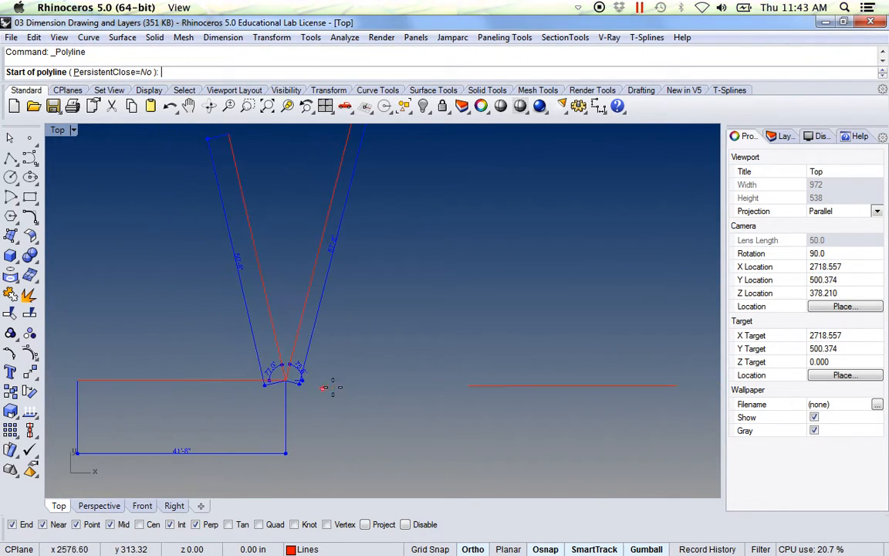
pyautogui.scroll(3, 313, 387)
pyautogui.moveTo(520, 340); pyautogui.dragTo(348, 342, button='right')
pyautogui.click(349, 337)
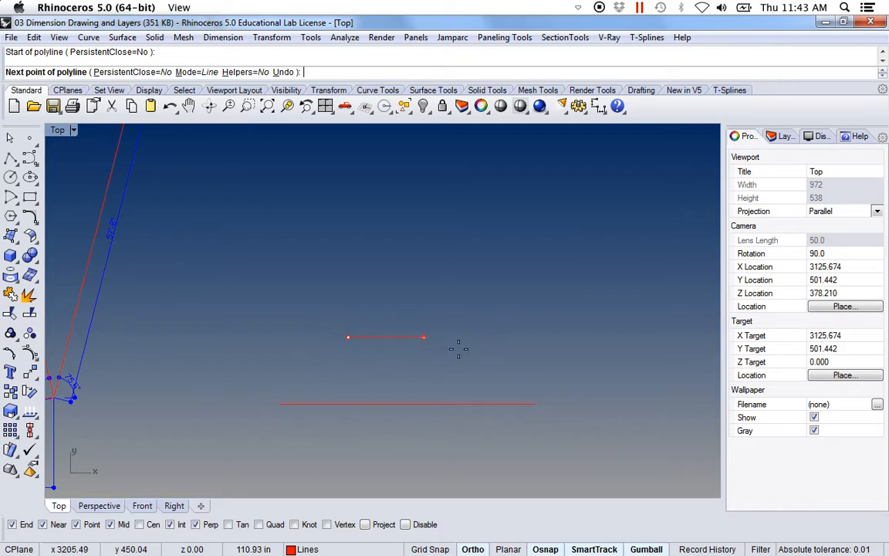
pyautogui.write("77'8")
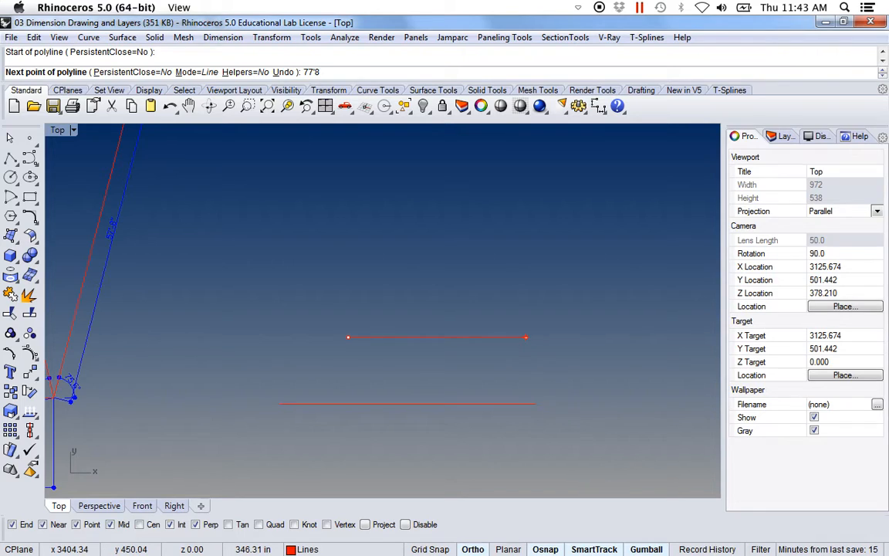
pyautogui.press('Return')
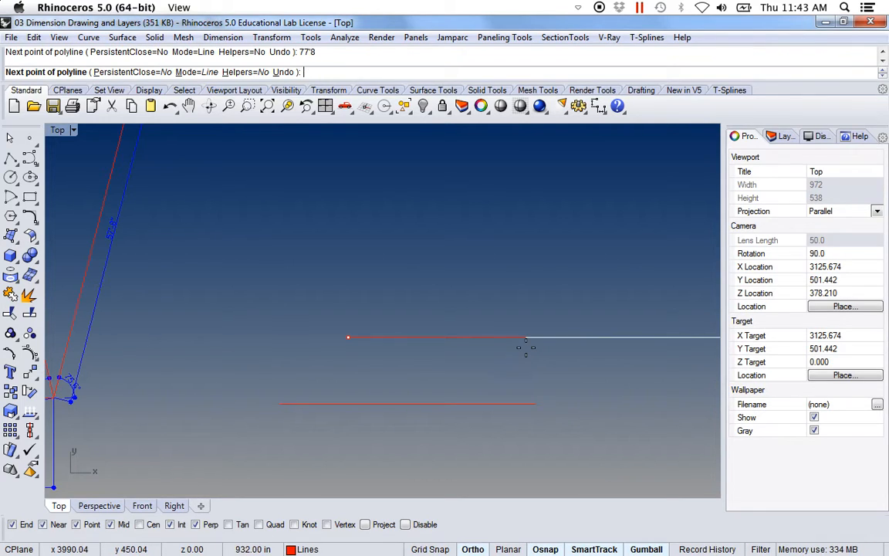
pyautogui.scroll(-5, 535, 348)
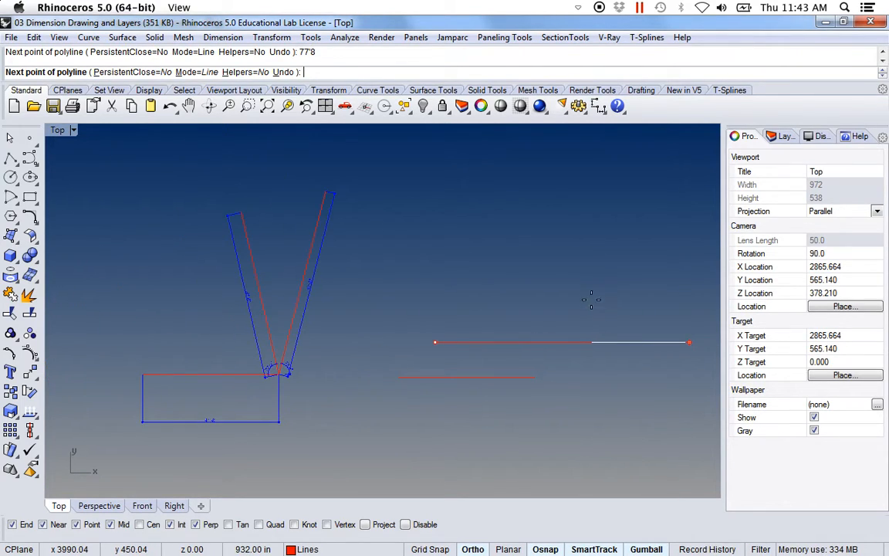
pyautogui.press('Escape')
# Draw a horizontal polyline 57'8 long in the empty space above the redrawn 41'8 ground line
pyautogui.press('Return')
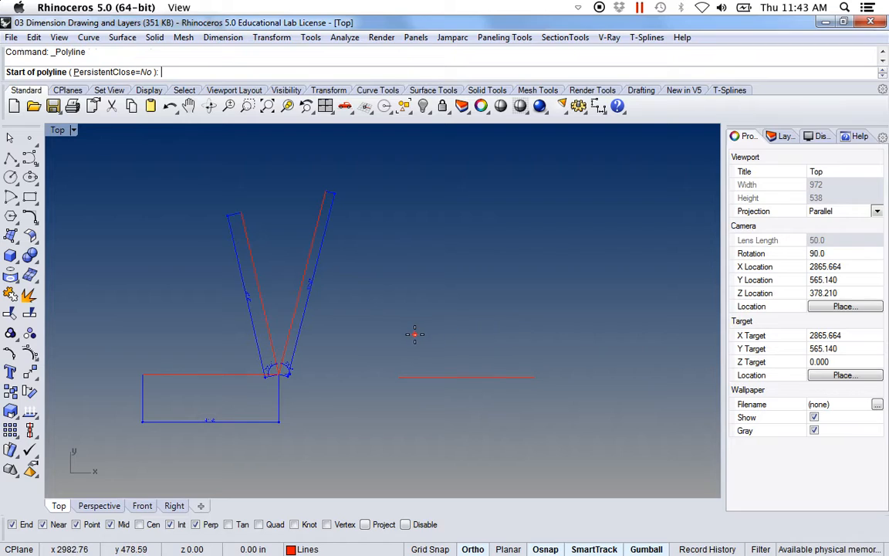
pyautogui.click(415, 335)
pyautogui.write('57')
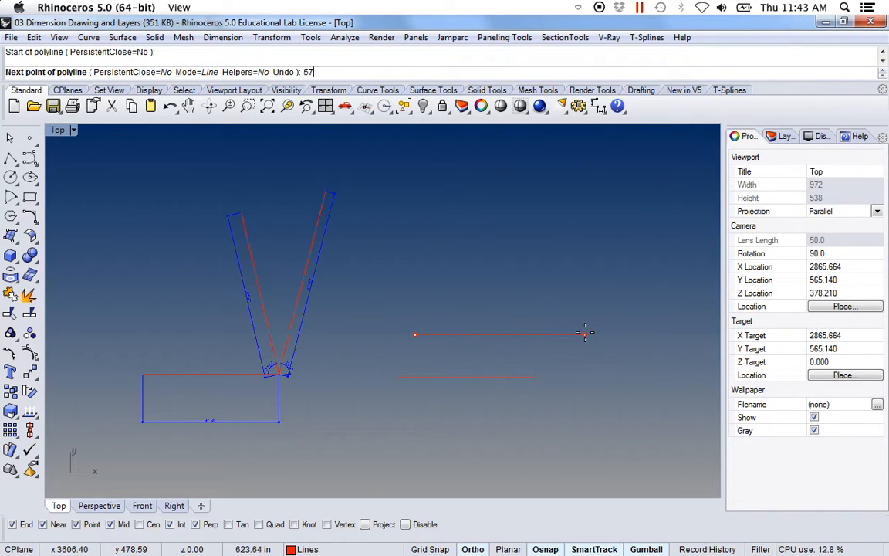
pyautogui.write("'8")
pyautogui.press('Return')
pyautogui.click(610, 331)
pyautogui.press('Return')
# Check the right slanted line's angle dimension, then rotate the new 57'8 line by 75.6 degrees about its left endpoint
pyautogui.scroll(6, 560, 373)
pyautogui.moveTo(529, 342); pyautogui.dragTo(480, 332, button='right')
pyautogui.moveTo(76, 359); pyautogui.dragTo(344, 341, button='right')
pyautogui.scroll(10, 303, 340)
pyautogui.scroll(2, 305, 342)
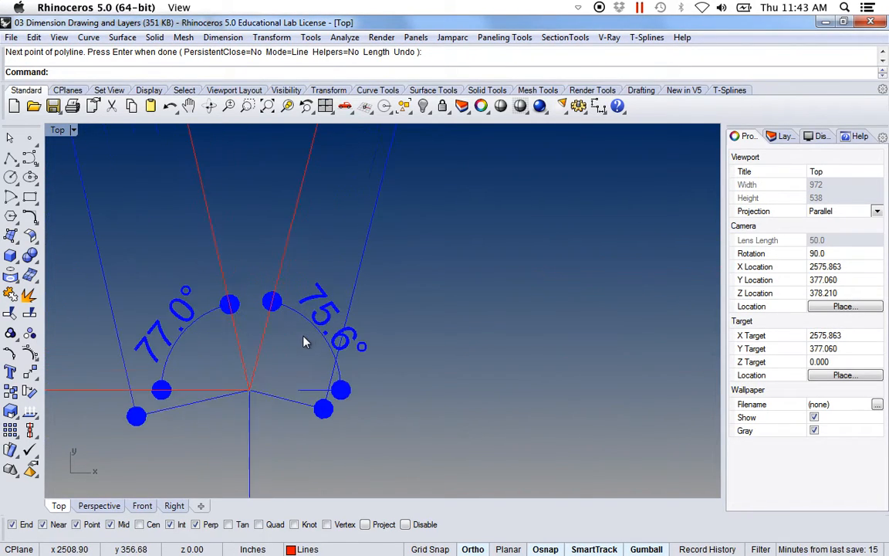
pyautogui.scroll(-8, 343, 337)
pyautogui.scroll(5, 390, 339)
pyautogui.click(405, 332)
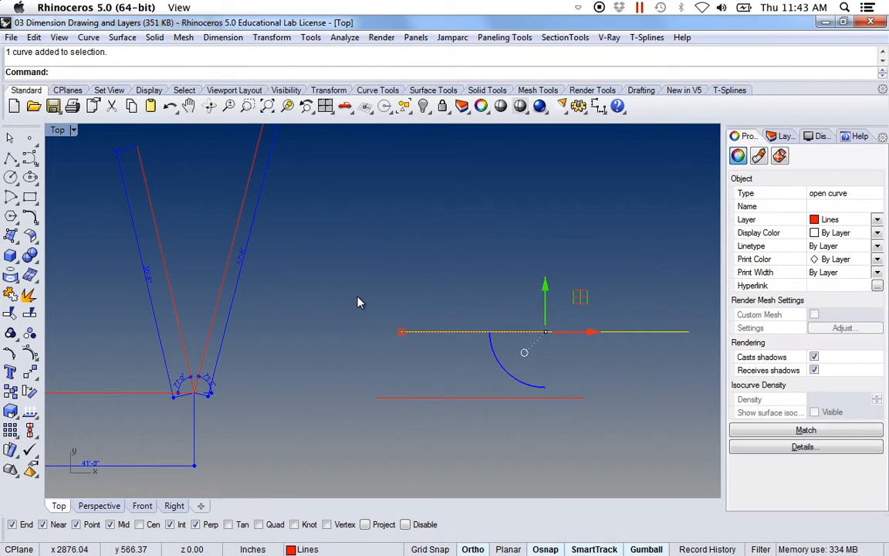
pyautogui.write('Rotate')
pyautogui.press('Return')
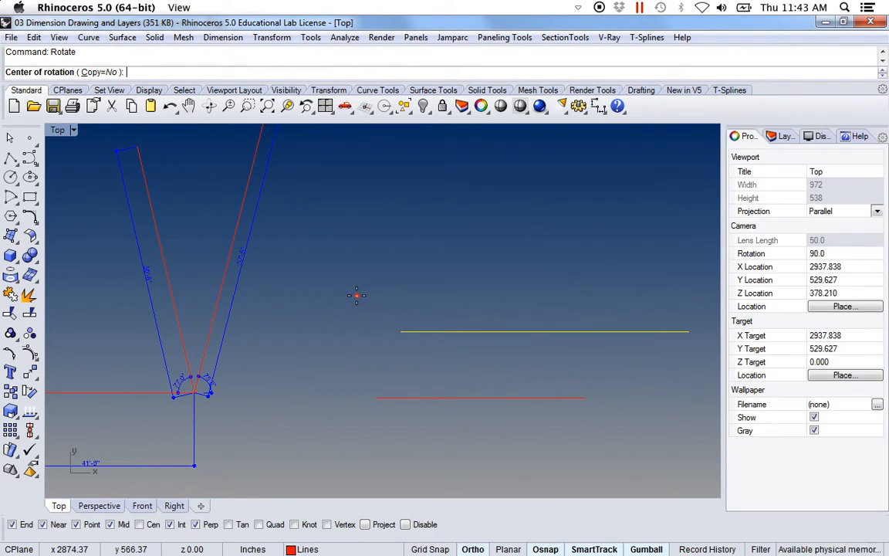
pyautogui.click(401, 332)
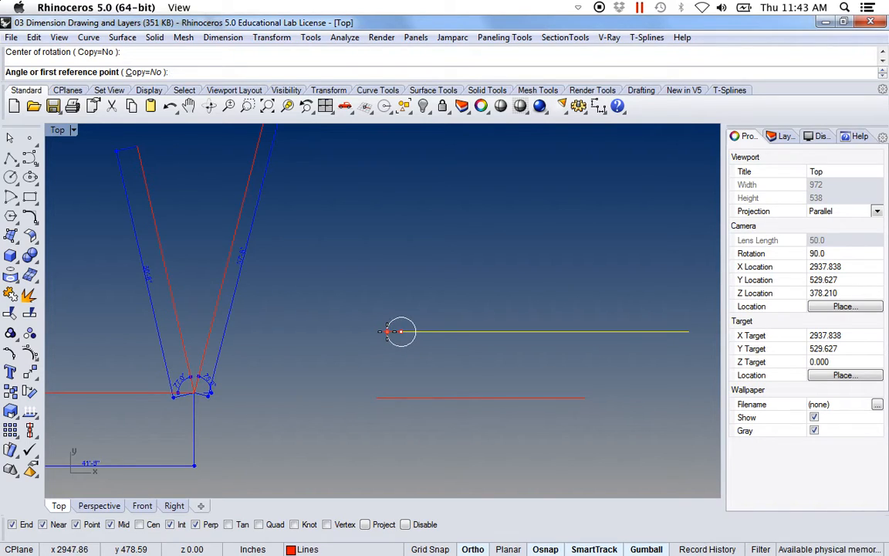
pyautogui.write('75.6')
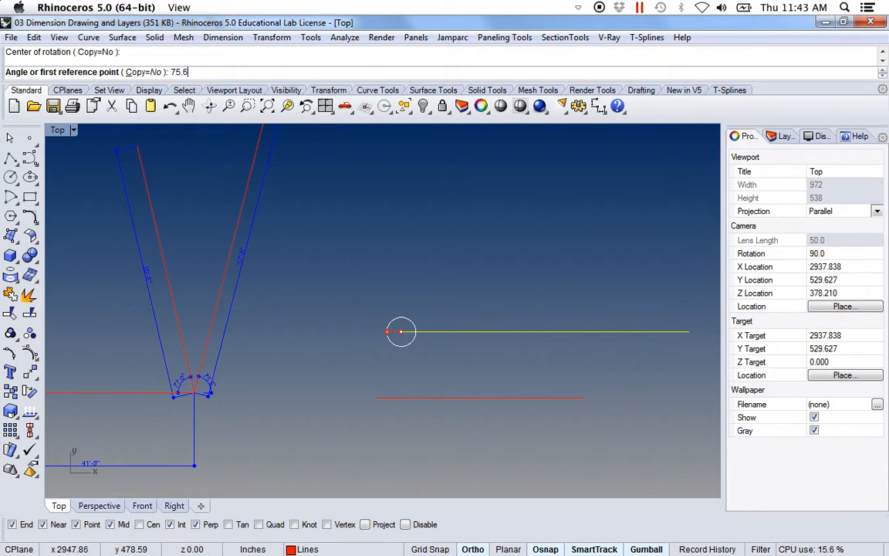
pyautogui.press('Return')
# Move the rotated line from its lower endpoint onto the right endpoint of the redrawn ground line
pyautogui.moveTo(490, 351); pyautogui.dragTo(430, 365, button='right')
pyautogui.write('M')
pyautogui.press('Return')
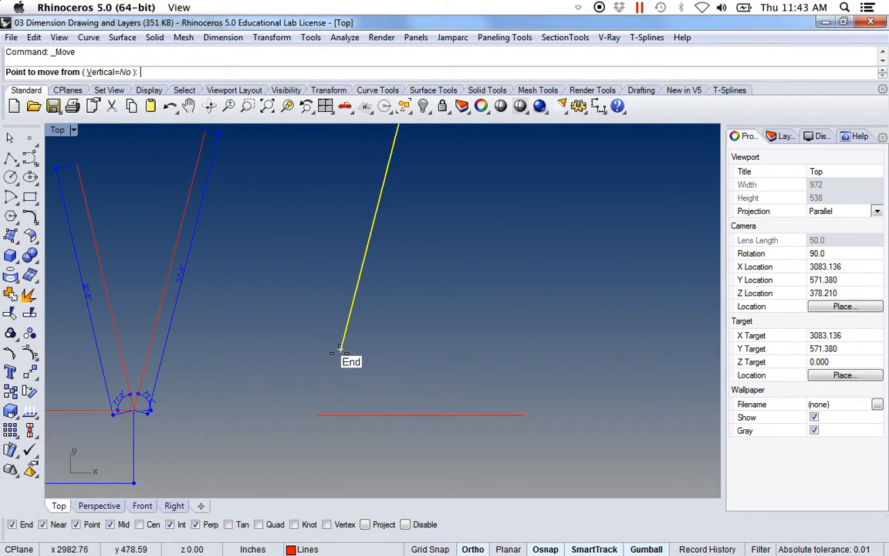
pyautogui.click(340, 349)
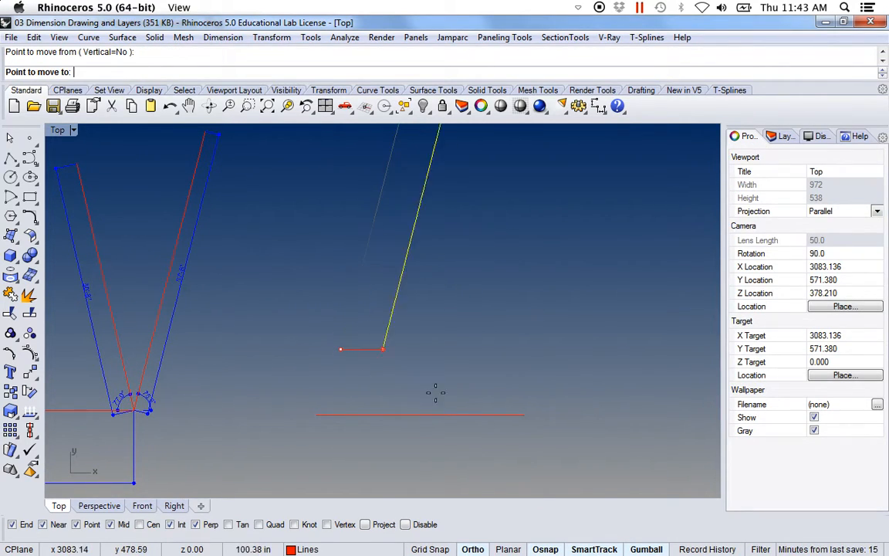
pyautogui.click(525, 415)
pyautogui.click(463, 395)
# Examine the length and angle dimensions of the left slanted line in the original V-shaped figure
pyautogui.scroll(2, 463, 395)
pyautogui.scroll(-3, 349, 395)
pyautogui.scroll(4, 340, 394)
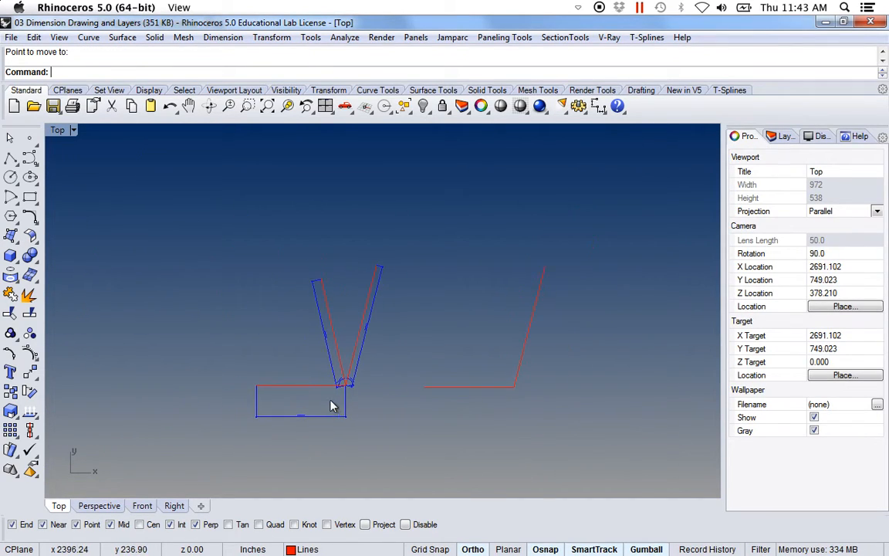
pyautogui.scroll(-2, 354, 349)
pyautogui.moveTo(337, 309); pyautogui.dragTo(342, 344, button='right')
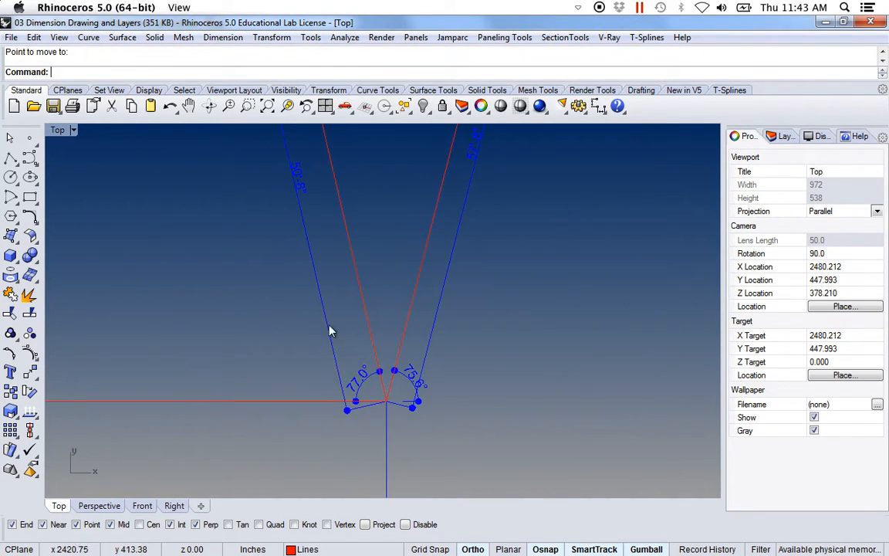
pyautogui.scroll(-1, 362, 381)
pyautogui.moveTo(302, 213); pyautogui.dragTo(321, 278, button='right')
pyautogui.scroll(5, 324, 275)
pyautogui.moveTo(382, 334); pyautogui.dragTo(324, 121, button='right')
pyautogui.moveTo(383, 358); pyautogui.dragTo(364, 261, button='right')
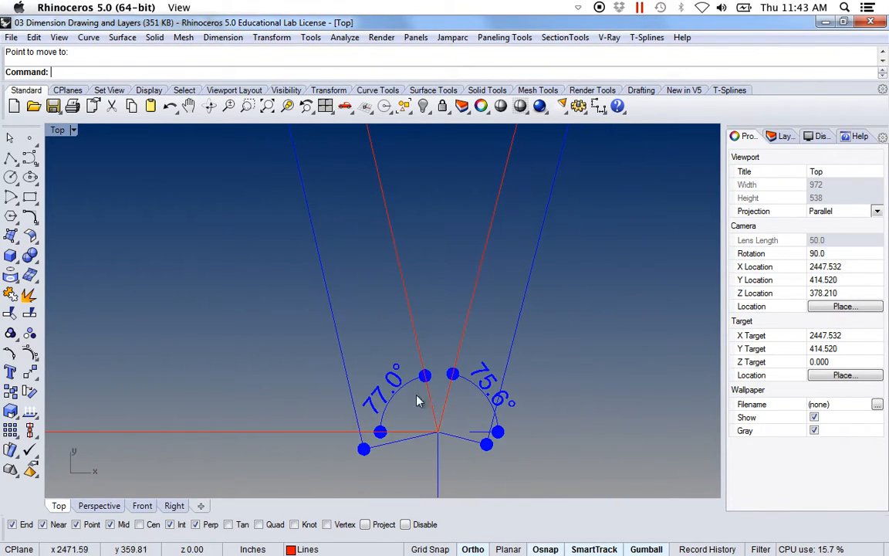
pyautogui.scroll(-15, 425, 378)
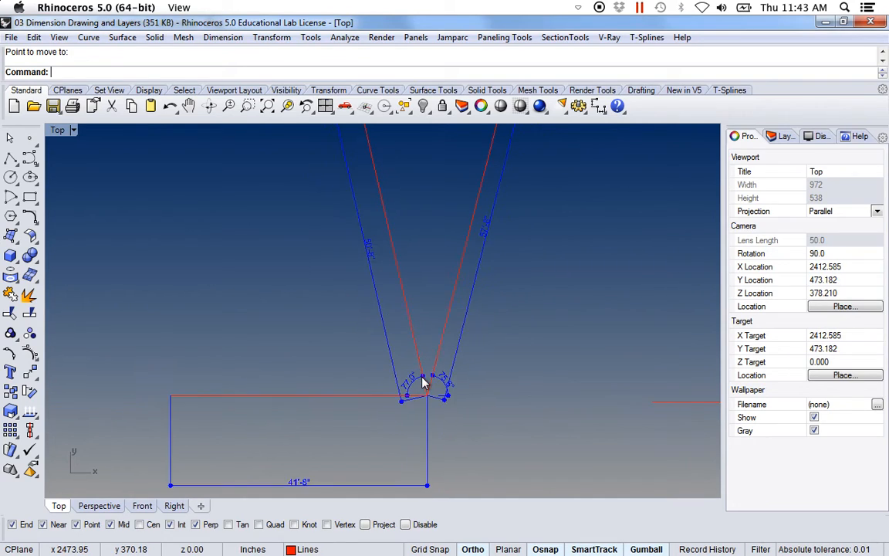
pyautogui.moveTo(583, 357); pyautogui.dragTo(514, 365, button='right')
pyautogui.scroll(3, 501, 405)
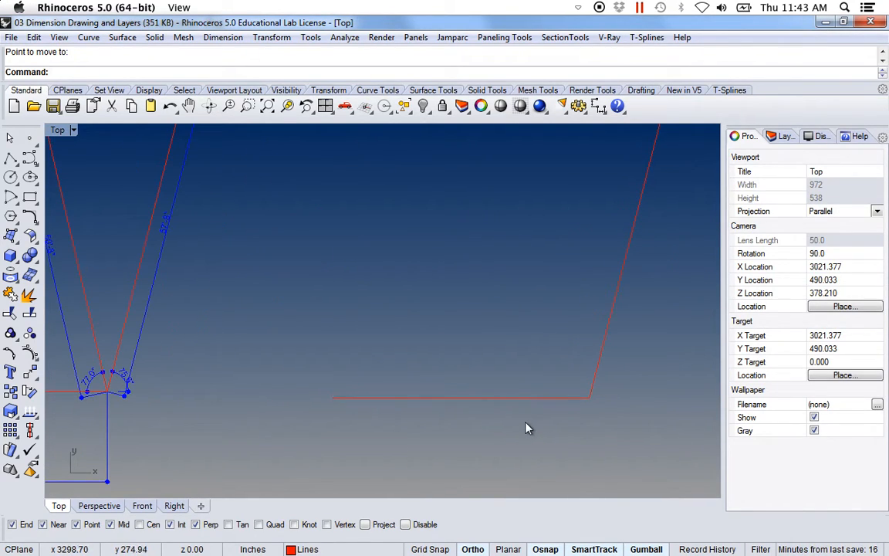
# Rotate a copy of the redrawn ground line by -77 degrees about its right endpoint, where the slanted line meets it
pyautogui.press('Return')
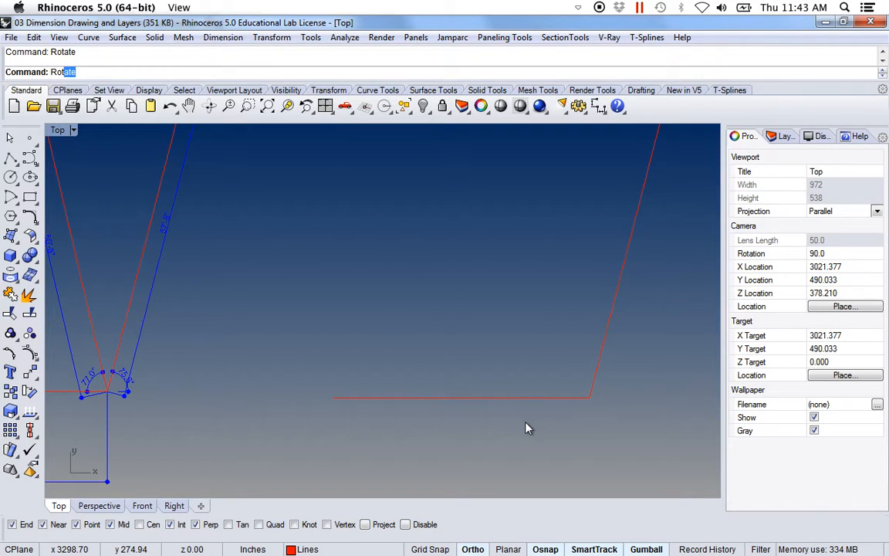
pyautogui.click(486, 398)
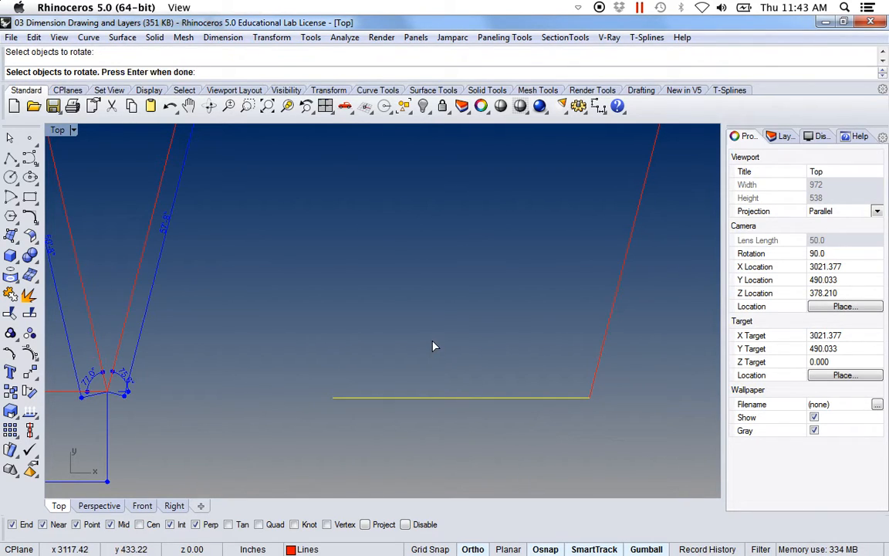
pyautogui.press('Return')
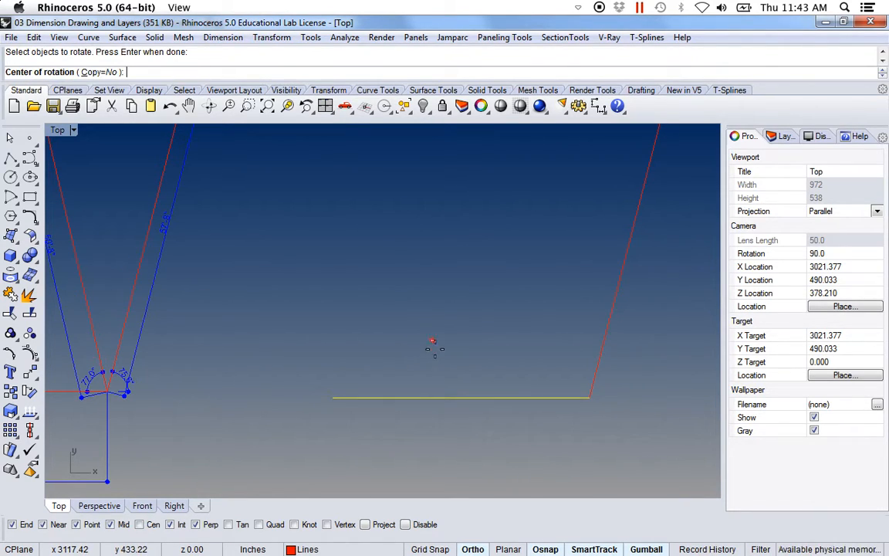
pyautogui.click(96, 73)
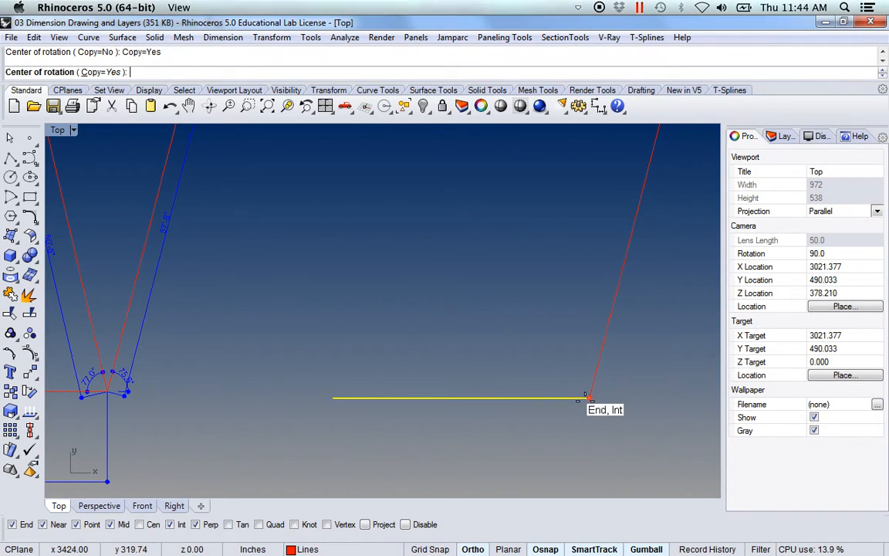
pyautogui.click(589, 398)
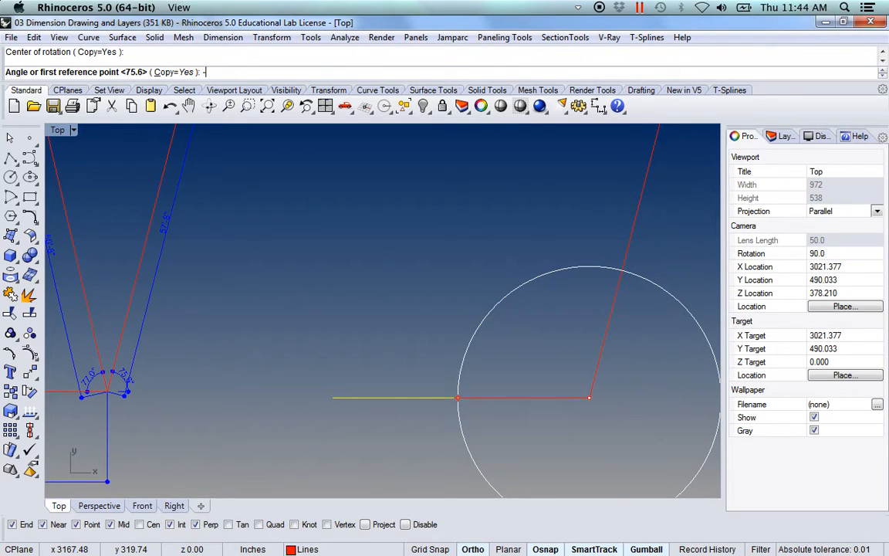
pyautogui.write('-77')
pyautogui.press('Return')
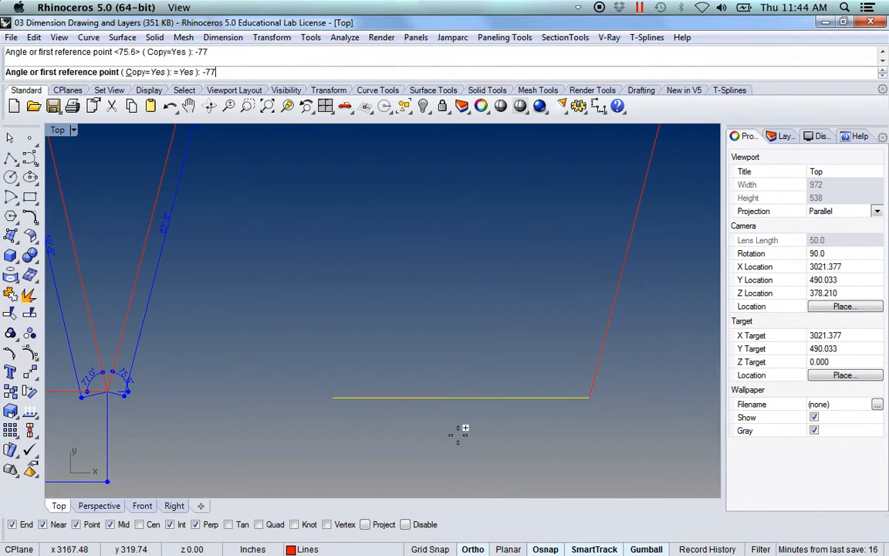
pyautogui.press('Return')
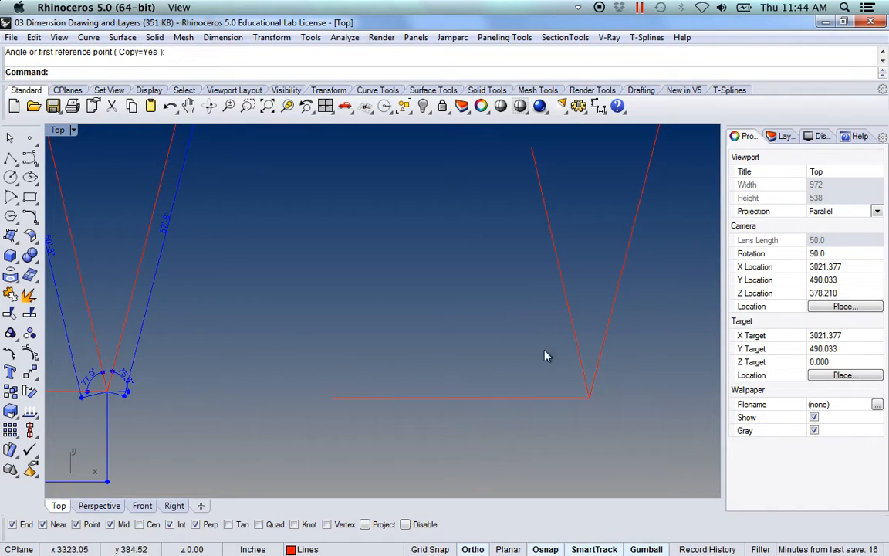
# Compare the redrawn V with the original figure and read the length dimension of the original's left slanted line
pyautogui.moveTo(568, 370); pyautogui.dragTo(534, 322, button='right')
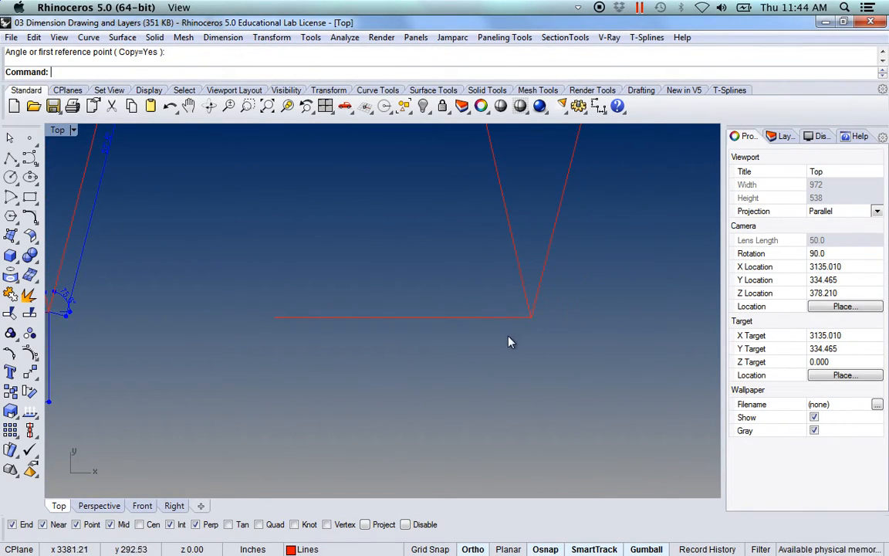
pyautogui.moveTo(399, 206); pyautogui.dragTo(442, 341, button='right')
pyautogui.scroll(-2, 427, 271)
pyautogui.moveTo(359, 303); pyautogui.dragTo(410, 313, button='right')
pyautogui.scroll(2, 203, 321)
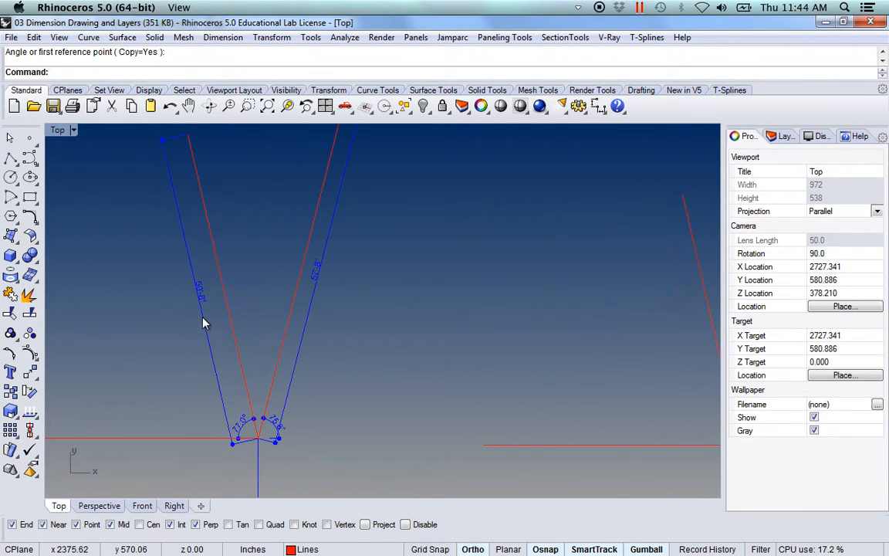
pyautogui.scroll(3, 203, 309)
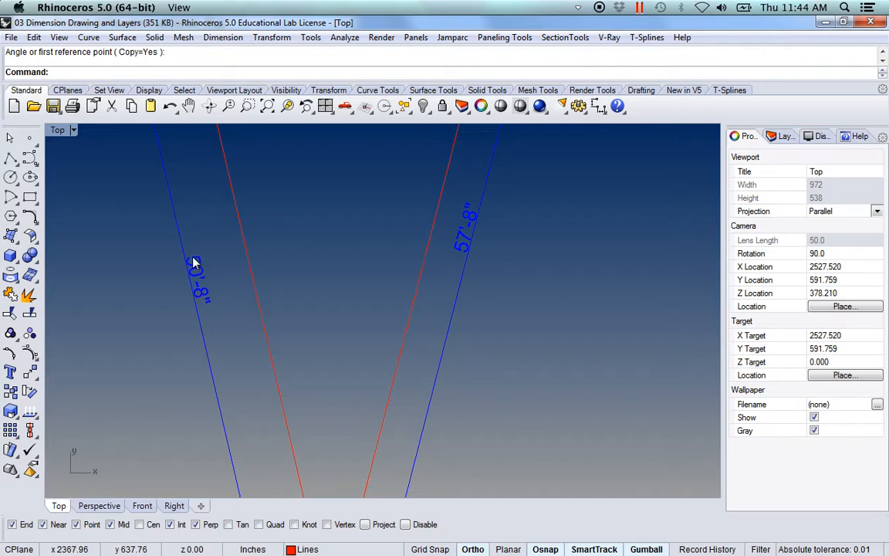
pyautogui.scroll(-10, 247, 314)
pyautogui.moveTo(493, 353); pyautogui.dragTo(354, 347, button='right')
pyautogui.scroll(4, 450, 302)
pyautogui.moveTo(440, 285); pyautogui.dragTo(432, 316, button='right')
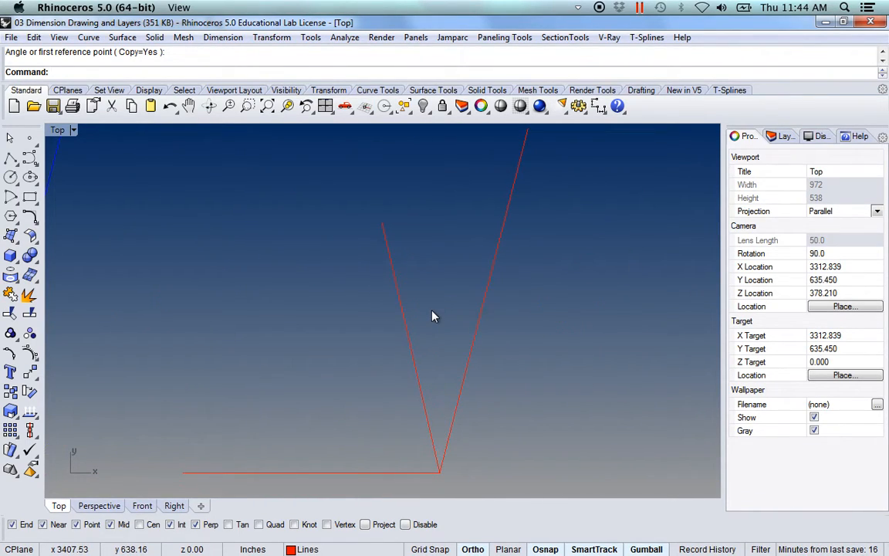
# Scale the left slanted line of the redrawn V in one direction from the shared vertex to a length of 50'8"
pyautogui.write('ale1')
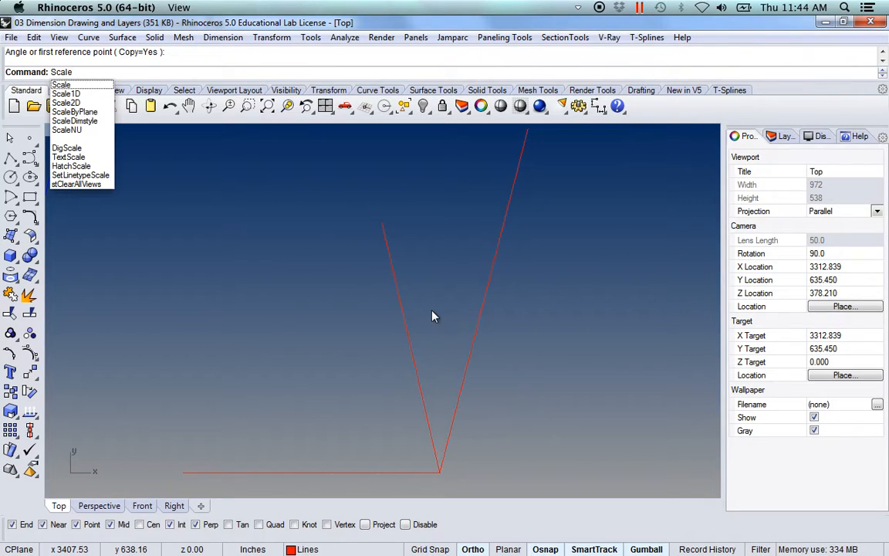
pyautogui.press('Return')
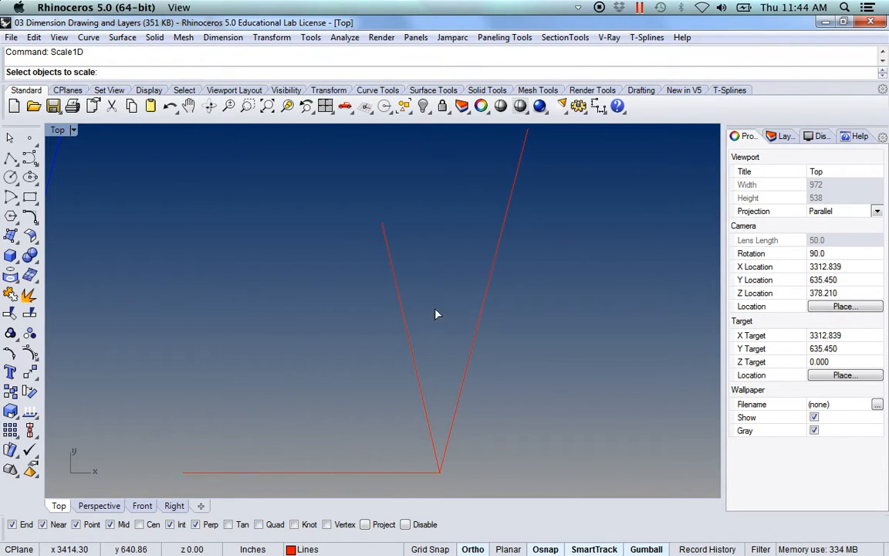
pyautogui.click(400, 290)
pyautogui.press('Return')
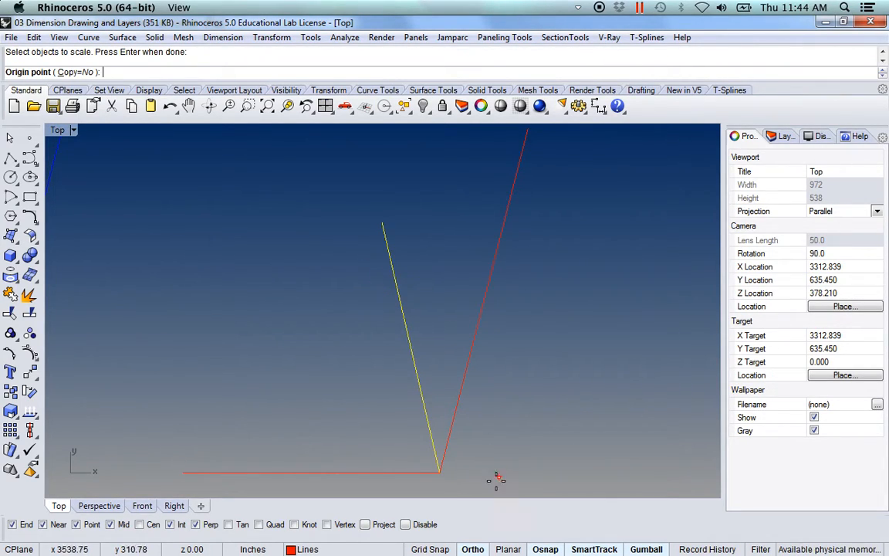
pyautogui.click(440, 473)
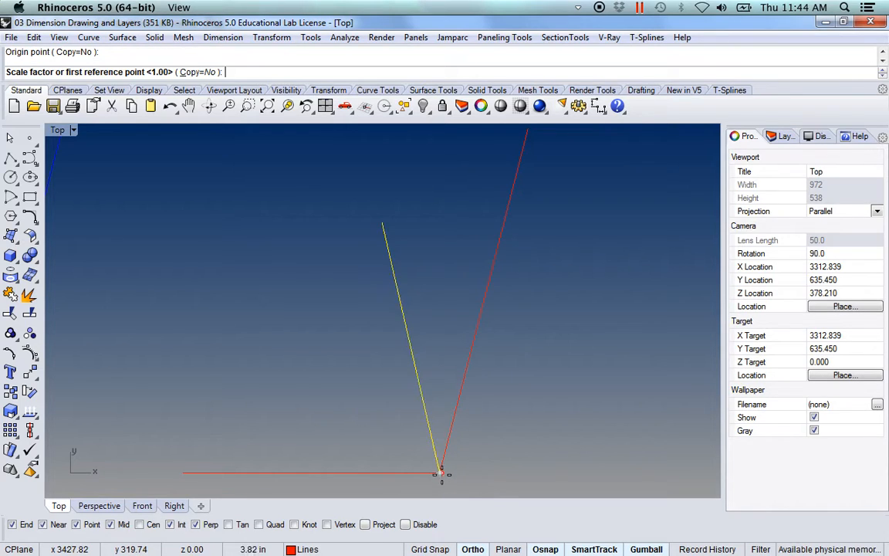
pyautogui.click(383, 225)
pyautogui.scroll(1, 313, 303)
pyautogui.moveTo(313, 302); pyautogui.dragTo(449, 294, button='right')
pyautogui.scroll(-6, 440, 298)
pyautogui.scroll(2, 427, 304)
pyautogui.scroll(7, 137, 312)
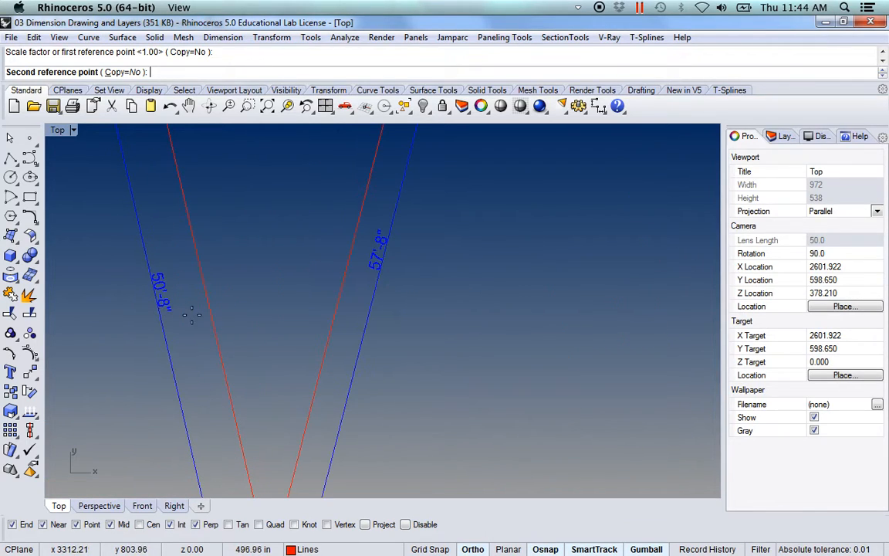
pyautogui.scroll(-9, 300, 346)
pyautogui.scroll(4, 385, 329)
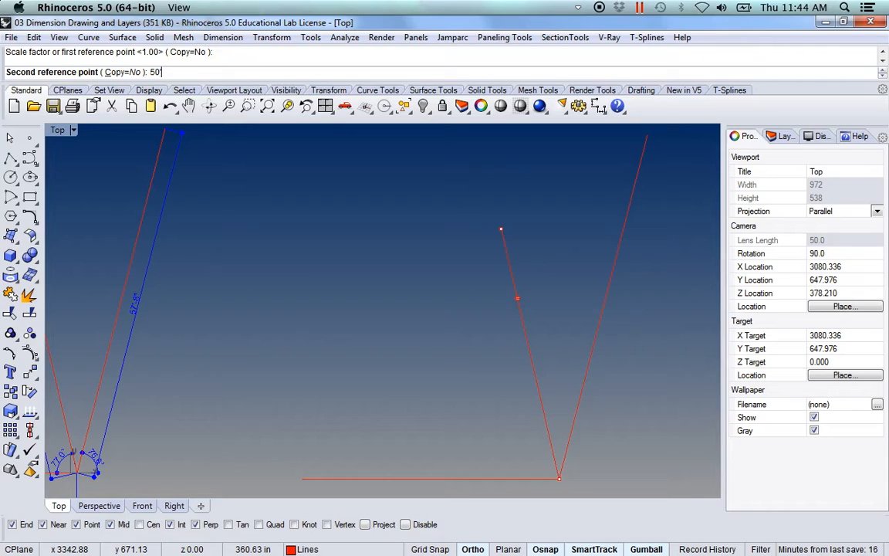
pyautogui.press('Return')
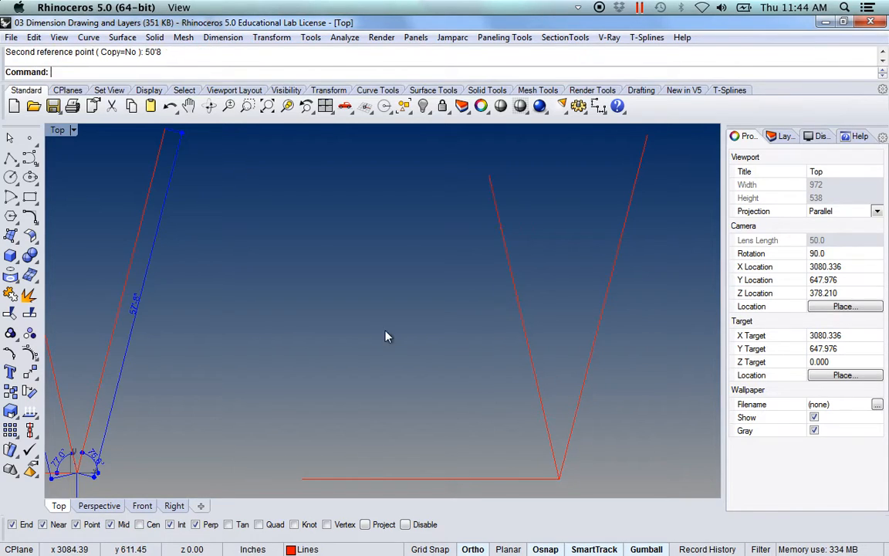
# Measure the scaled left slanted line from the vertex to its upper end, with the distance units set to Feet_Inches
pyautogui.write('Distance')
pyautogui.press('Return')
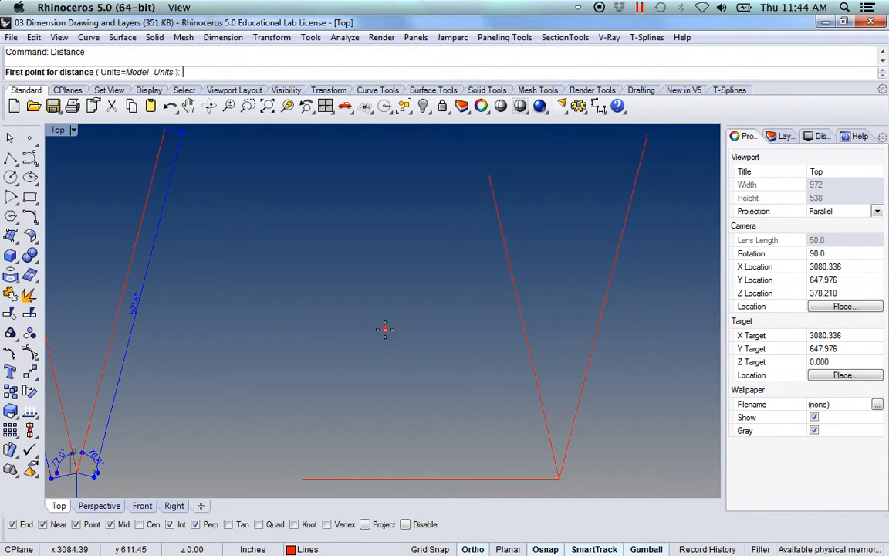
pyautogui.click(136, 72)
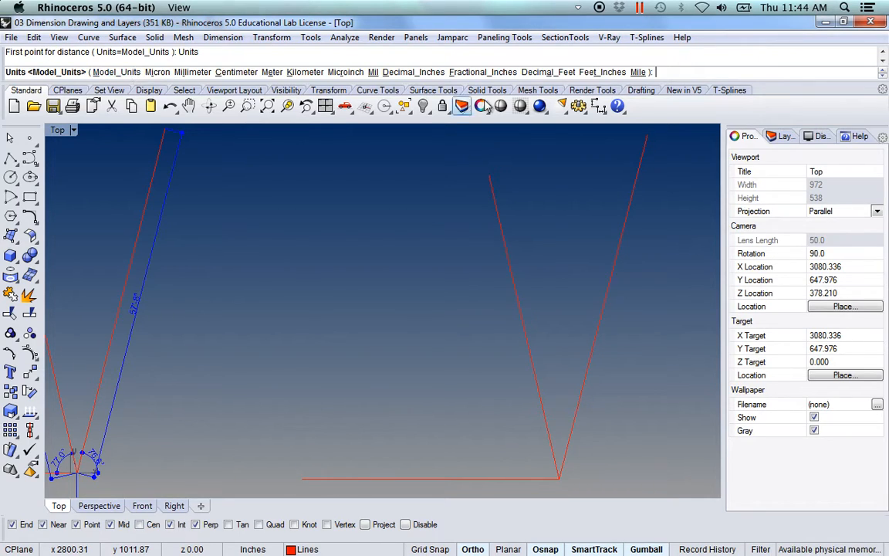
pyautogui.click(605, 72)
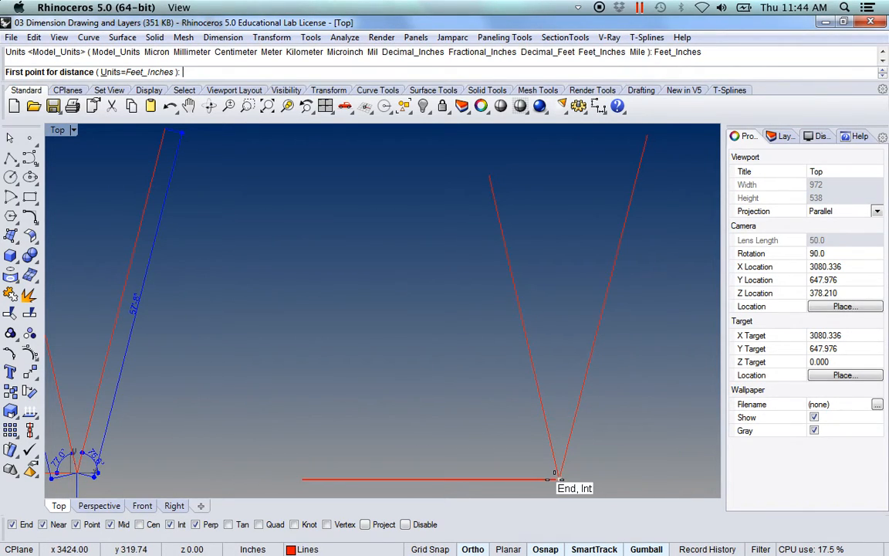
pyautogui.click(559, 478)
pyautogui.click(489, 175)
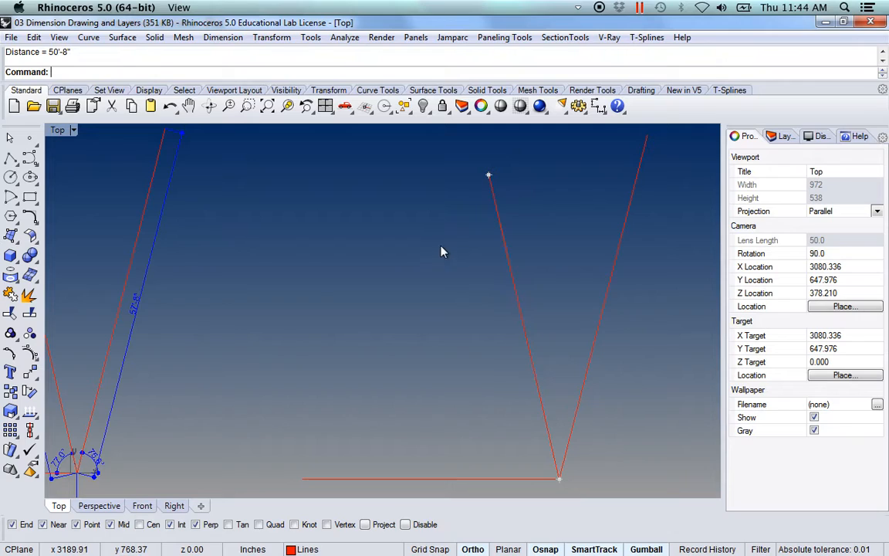
# In the next reference figure, examine the left vertical wall's length dimension and its angle to the slanted line below
pyautogui.scroll(-8, 359, 308)
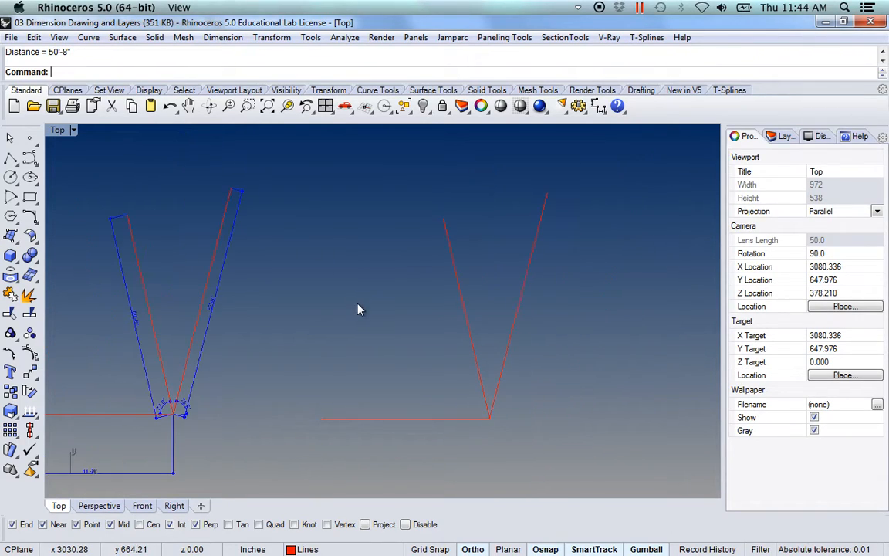
pyautogui.moveTo(494, 343); pyautogui.dragTo(380, 340, button='right')
pyautogui.moveTo(477, 340); pyautogui.dragTo(347, 337, button='right')
pyautogui.scroll(4, 359, 315)
pyautogui.moveTo(387, 307); pyautogui.dragTo(270, 363, button='right')
pyautogui.scroll(5, 270, 380)
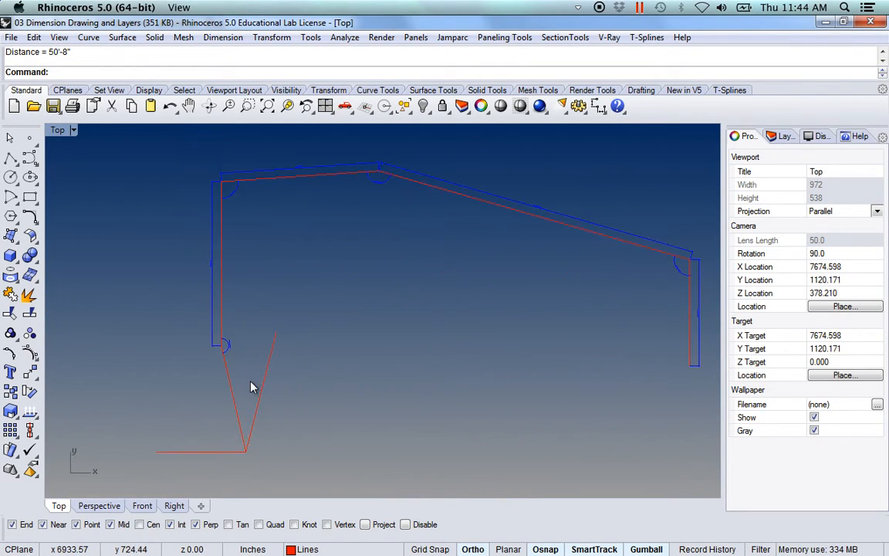
pyautogui.scroll(6, 210, 356)
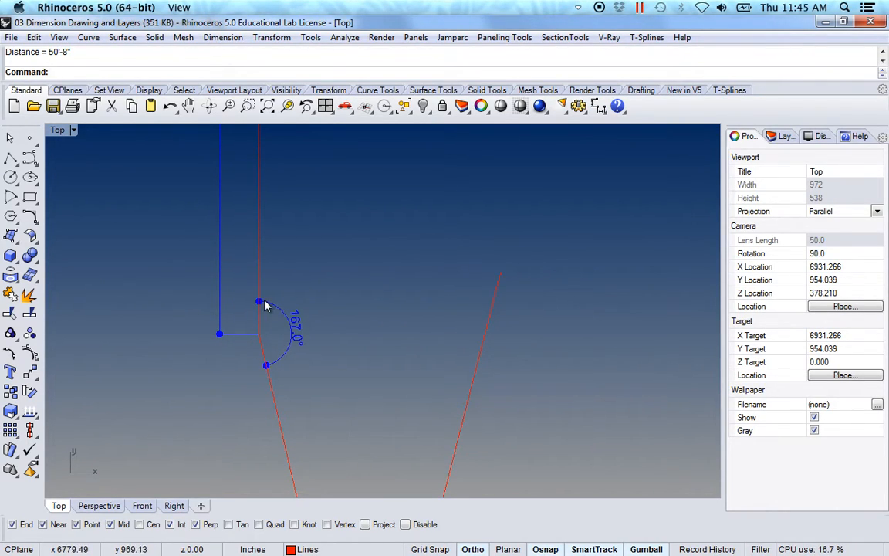
pyautogui.scroll(-6, 296, 302)
pyautogui.moveTo(271, 150); pyautogui.dragTo(280, 271, button='right')
pyautogui.scroll(10, 259, 252)
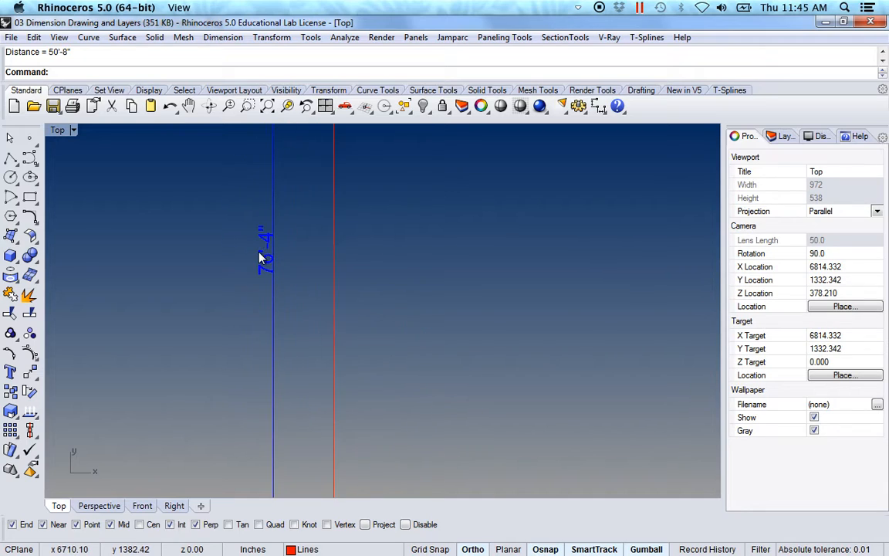
pyautogui.scroll(-4, 411, 330)
pyautogui.click(360, 312)
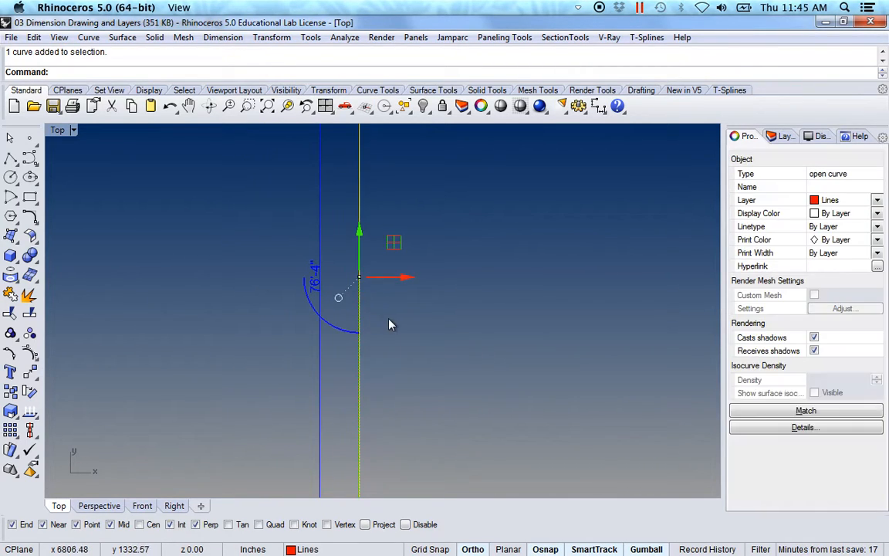
pyautogui.scroll(-4, 390, 320)
pyautogui.scroll(-4, 462, 344)
pyautogui.moveTo(487, 343); pyautogui.dragTo(419, 330, button='right')
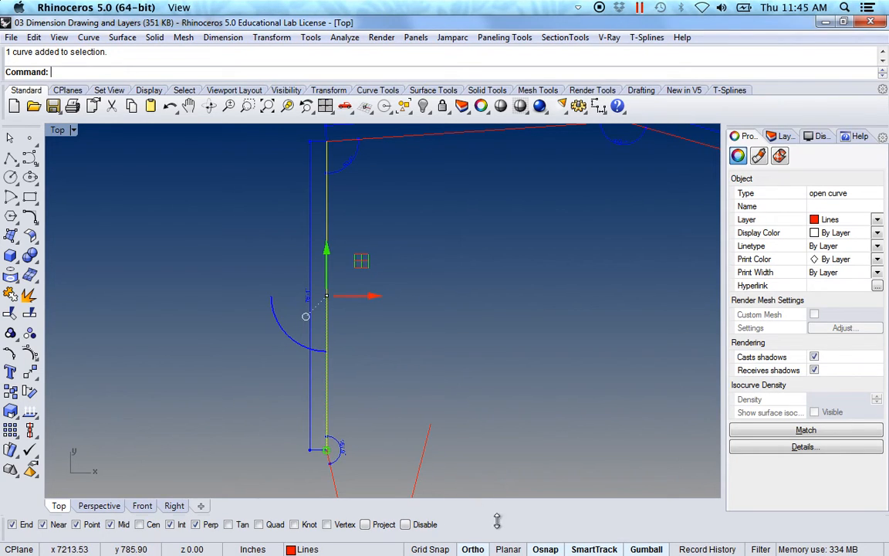
pyautogui.click(433, 254)
# Examine the roof line and the angle and length dimensions at the top of the right vertical wall
pyautogui.moveTo(456, 252); pyautogui.dragTo(274, 327, button='right')
pyautogui.moveTo(640, 312); pyautogui.dragTo(283, 220, button='right')
pyautogui.scroll(-4, 502, 320)
pyautogui.moveTo(594, 356); pyautogui.dragTo(518, 305, button='right')
pyautogui.scroll(4, 556, 293)
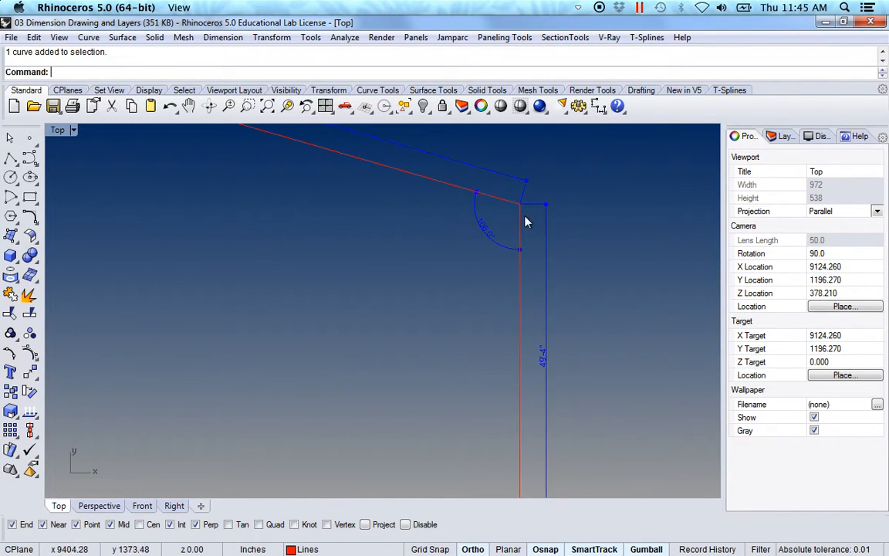
pyautogui.scroll(2, 544, 366)
# In the following reference figure, examine the horizontal and vertical dimensions of the recessed ground line beside the V
pyautogui.scroll(-3, 534, 362)
pyautogui.scroll(-8, 529, 359)
pyautogui.moveTo(455, 477); pyautogui.dragTo(522, 319, button='right')
pyautogui.moveTo(433, 392)
pyautogui.mouseDown(button='right')
pyautogui.moveTo(447, 351)
pyautogui.moveTo(427, 307)
pyautogui.moveTo(456, 364)
pyautogui.mouseUp(button='right')
pyautogui.scroll(4, 384, 391)
pyautogui.scroll(6, 209, 405)
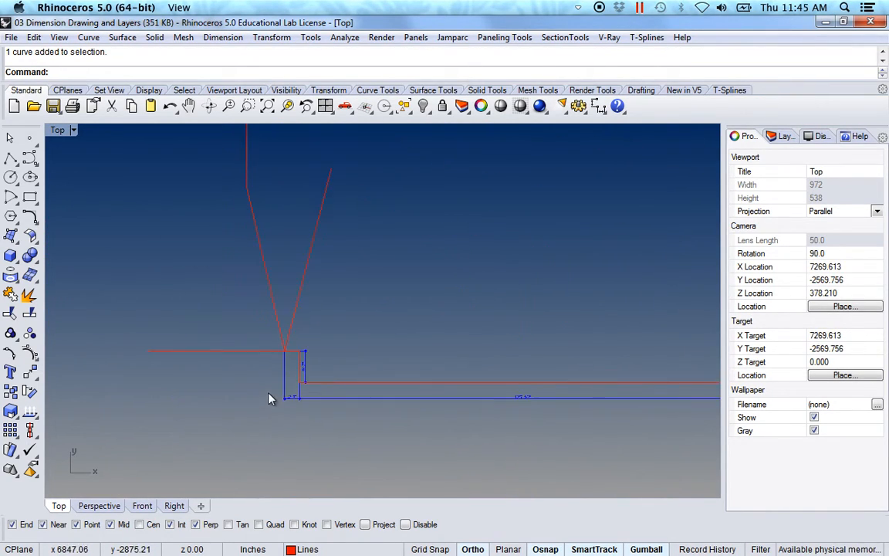
pyautogui.moveTo(274, 360); pyautogui.dragTo(260, 356, button='right')
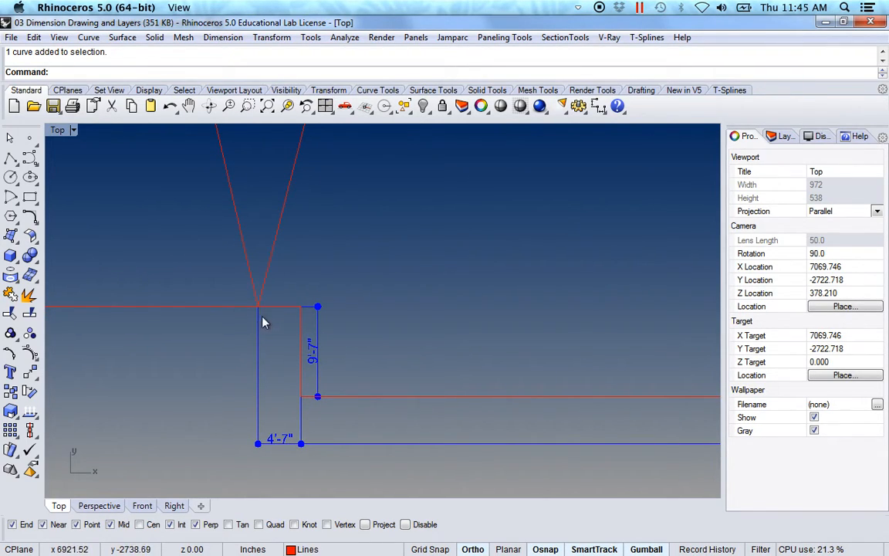
pyautogui.moveTo(379, 344); pyautogui.dragTo(298, 336, button='right')
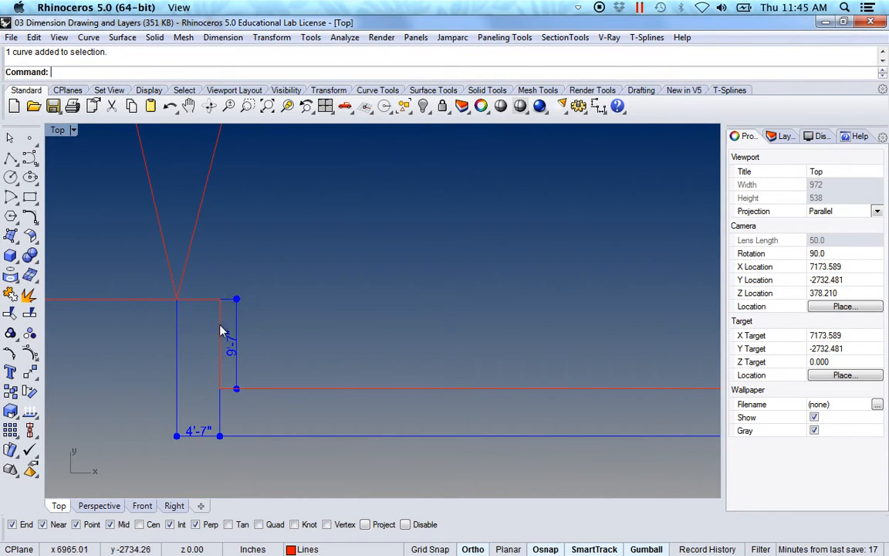
pyautogui.scroll(-15, 255, 397)
pyautogui.moveTo(438, 409); pyautogui.dragTo(324, 401, button='right')
pyautogui.scroll(2, 386, 389)
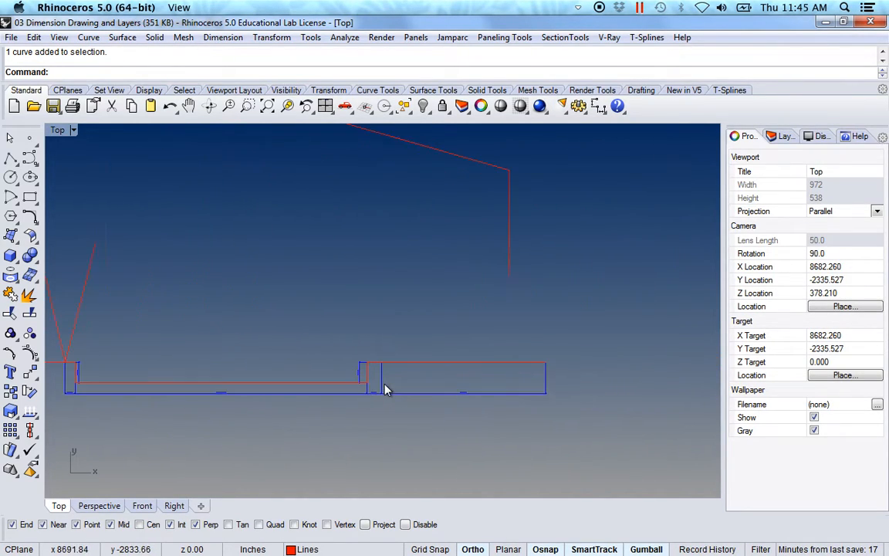
# In the last reference figure, delete the slanted line joining the right vertical wall to the ground line
pyautogui.scroll(-12, 394, 417)
pyautogui.moveTo(392, 434); pyautogui.dragTo(384, 332, button='right')
pyautogui.moveTo(386, 378); pyautogui.dragTo(358, 296, button='right')
pyautogui.scroll(6, 402, 406)
pyautogui.scroll(5, 383, 359)
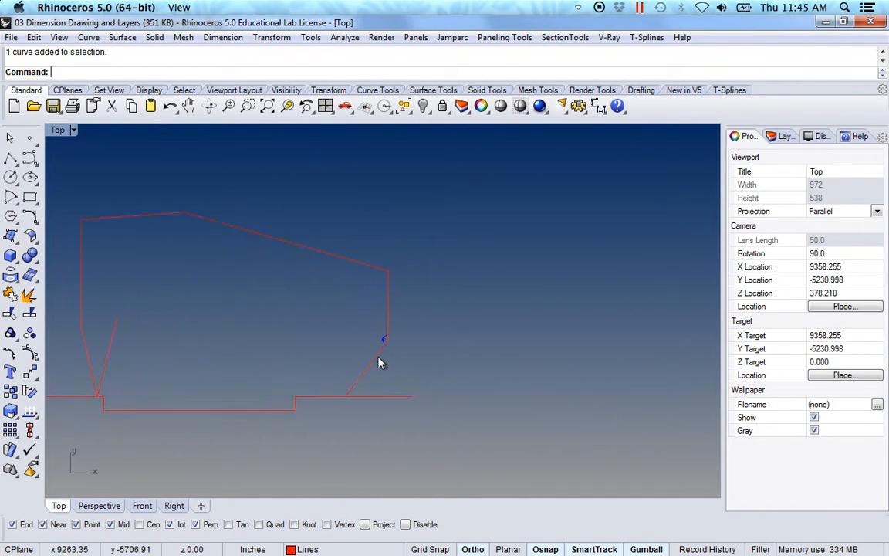
pyautogui.click(349, 388)
pyautogui.click(448, 407)
pyautogui.scroll(6, 399, 320)
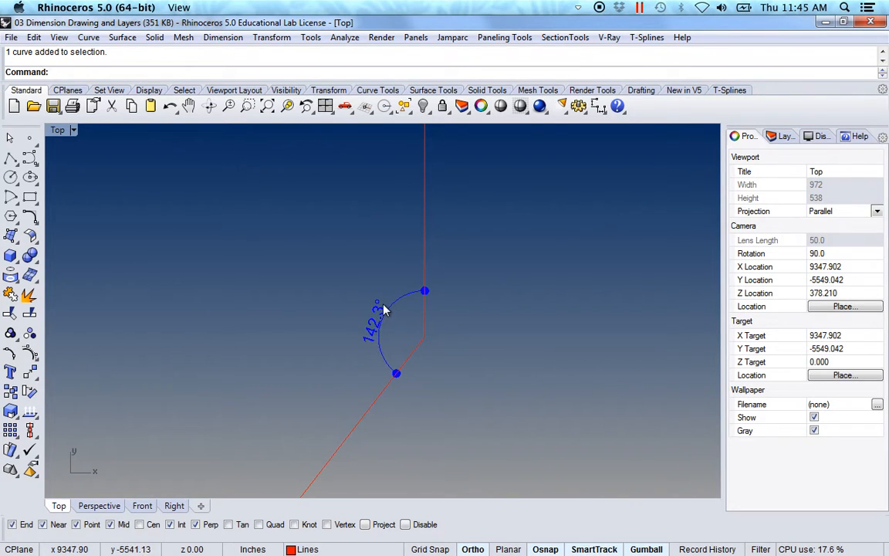
pyautogui.scroll(-6, 381, 374)
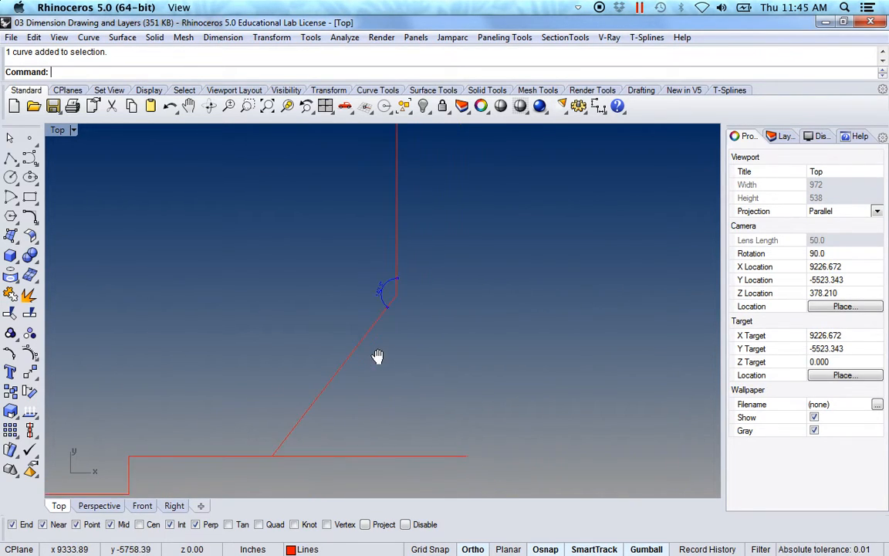
pyautogui.click(339, 371)
pyautogui.press('Delete')
# Try to rotate a copy of the right vertical wall line by -142.3 degrees about its lower endpoint
pyautogui.scroll(2, 348, 247)
pyautogui.scroll(2, 374, 174)
pyautogui.click(375, 176)
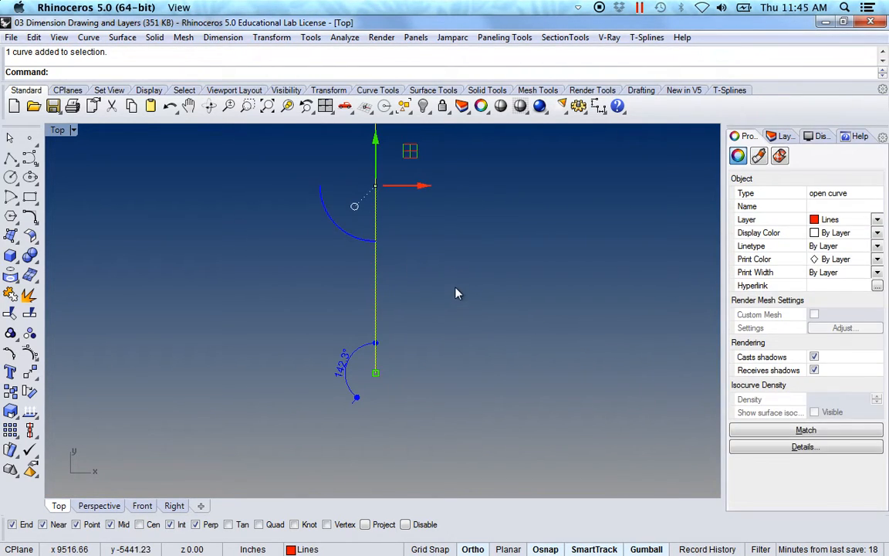
pyautogui.moveTo(456, 293); pyautogui.dragTo(499, 322, button='right')
pyautogui.write('Rotate')
pyautogui.press('Return')
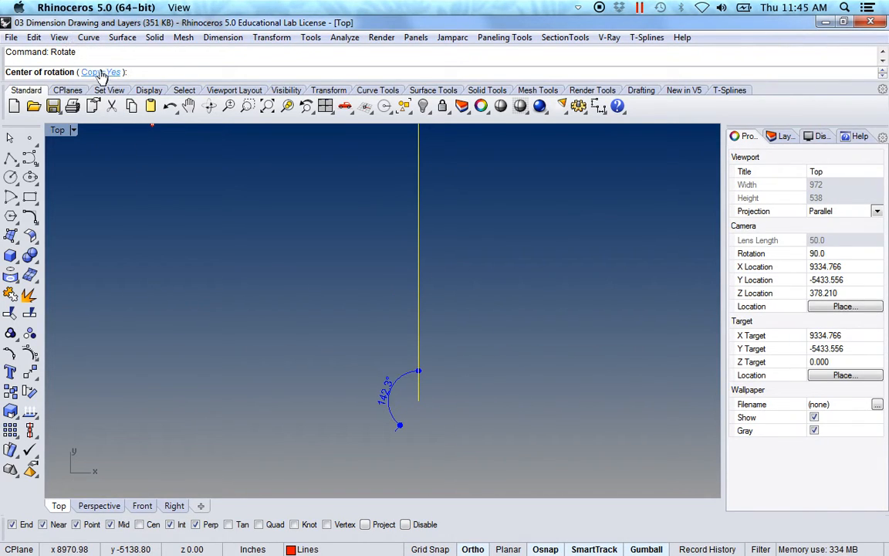
pyautogui.scroll(3, 428, 421)
pyautogui.click(409, 369)
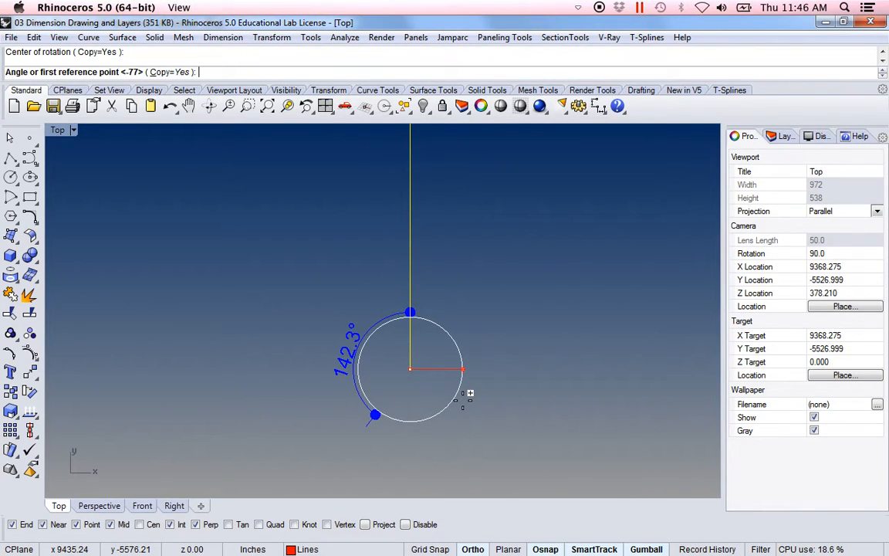
pyautogui.write('-142.3')
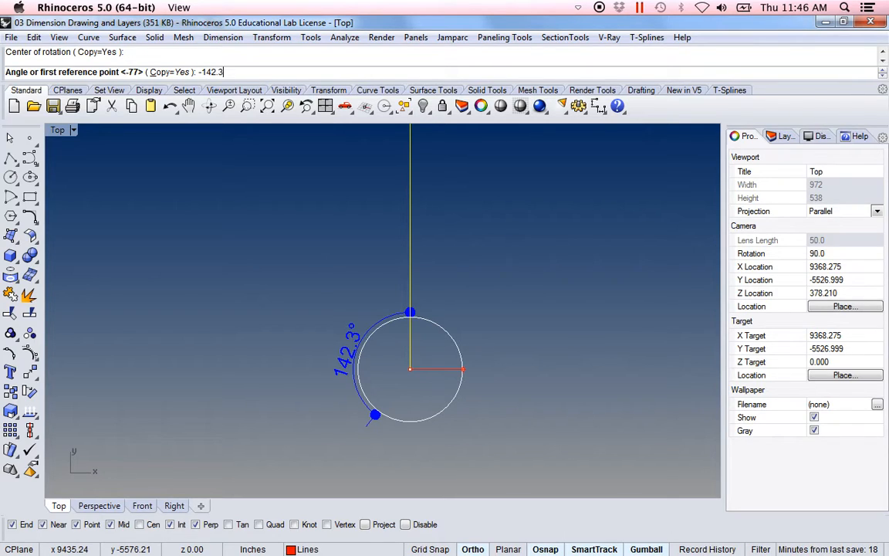
pyautogui.press('Return')
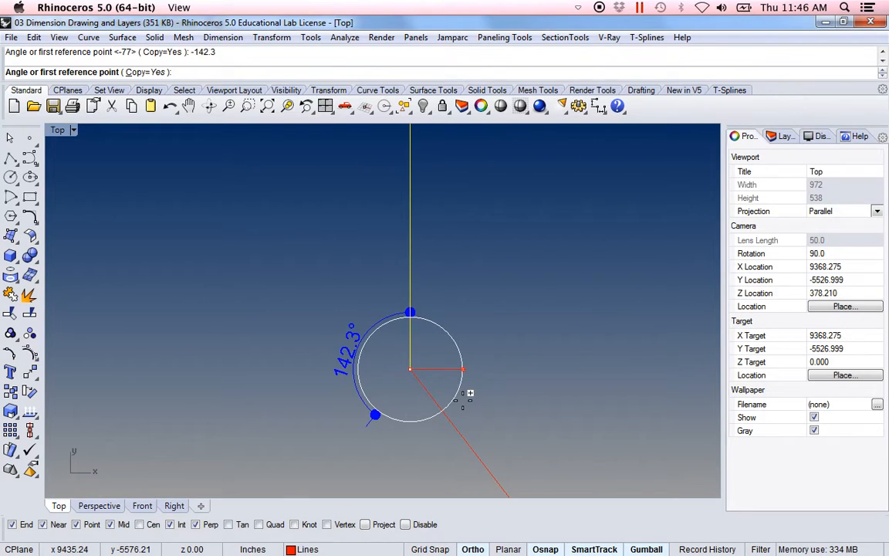
pyautogui.press('Return')
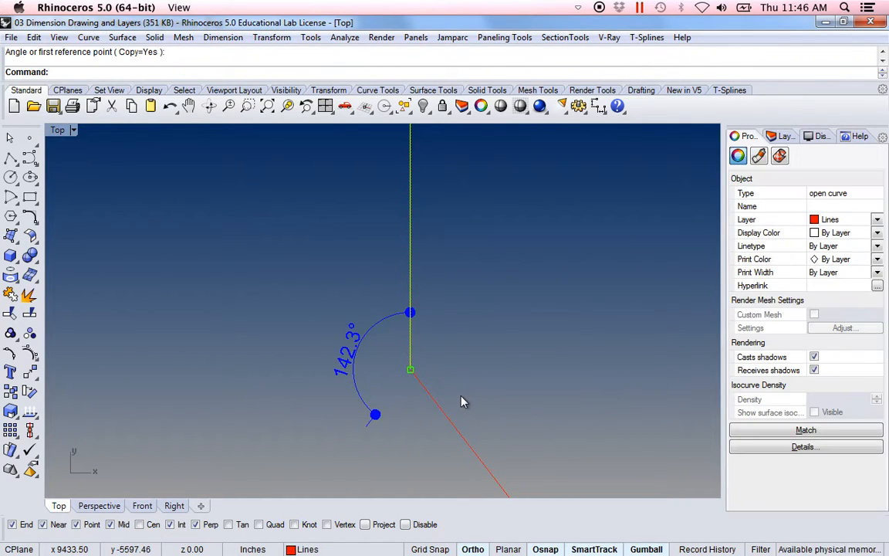
# Rotate a copy of the right vertical wall line by 142.3 degrees about its lower endpoint
pyautogui.press('Return')
pyautogui.click(410, 372)
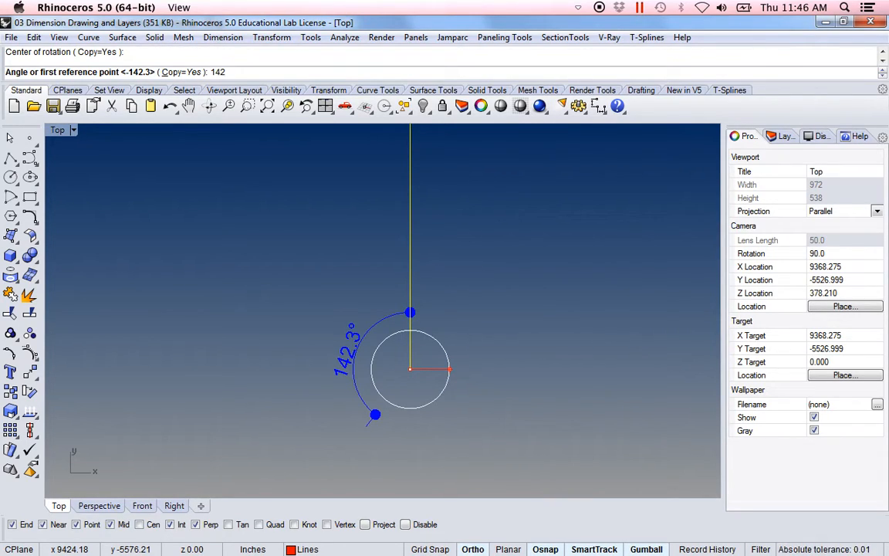
pyautogui.write('142.3')
pyautogui.press('Return')
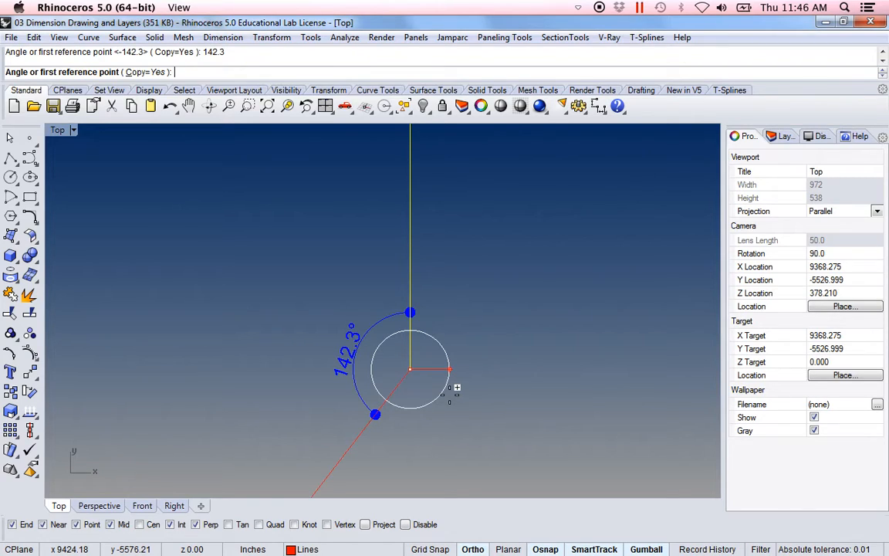
pyautogui.press('Return')
pyautogui.scroll(-3, 477, 423)
pyautogui.scroll(-8, 476, 423)
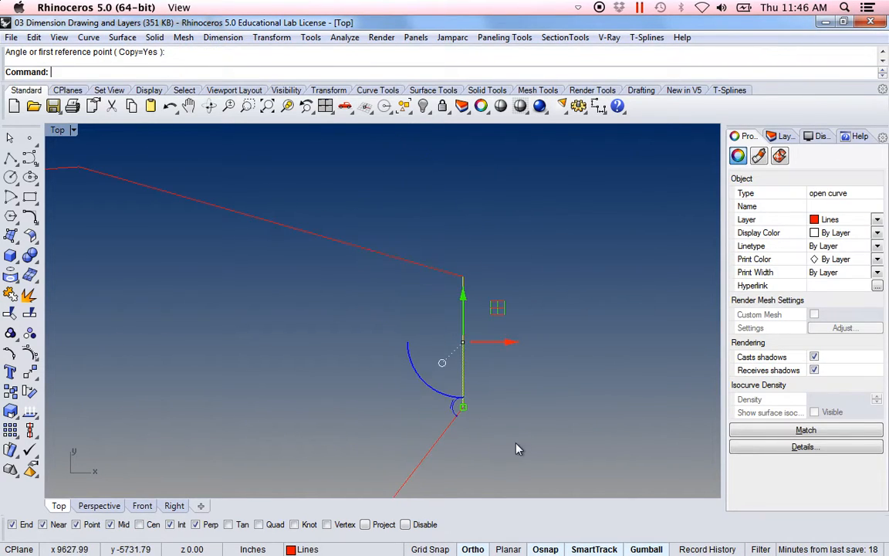
pyautogui.click(518, 448)
# Examine the lower end of the rotated line in relation to the ground line
pyautogui.moveTo(504, 442); pyautogui.dragTo(518, 288, button='right')
pyautogui.moveTo(447, 386); pyautogui.dragTo(480, 294, button='right')
pyautogui.scroll(15, 430, 261)
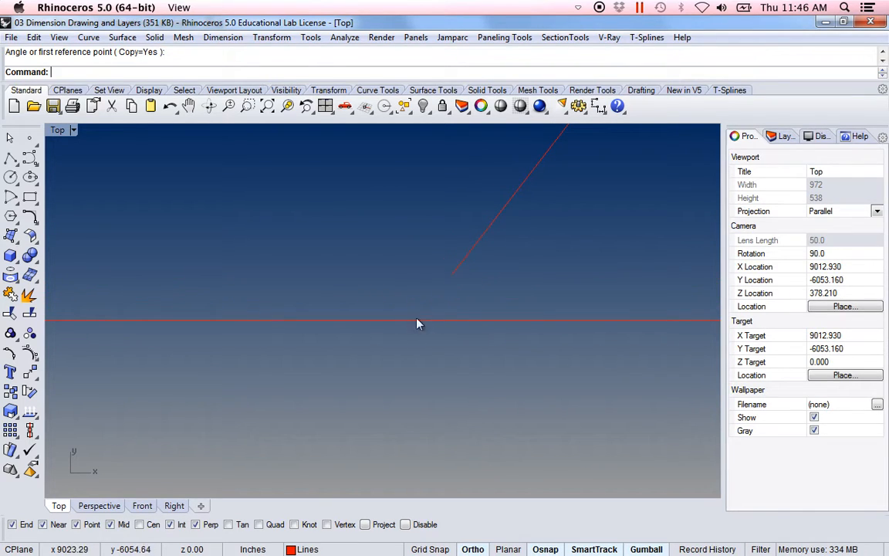
# Extend the lower end of the rotated slanted line until it meets the ground line
pyautogui.write('Extend')
pyautogui.press('Return')
pyautogui.click(382, 320)
pyautogui.press('Return')
pyautogui.click(453, 272)
pyautogui.press('Return')
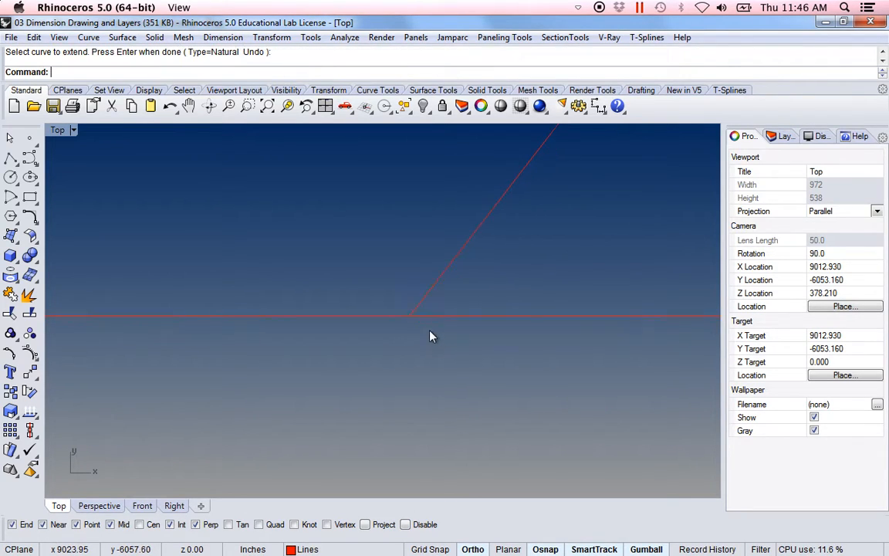
# Examine the length and angle dimensions of the wall line below the window in the dimensioned reference figure
pyautogui.scroll(-3, 431, 337)
pyautogui.scroll(-2, 431, 337)
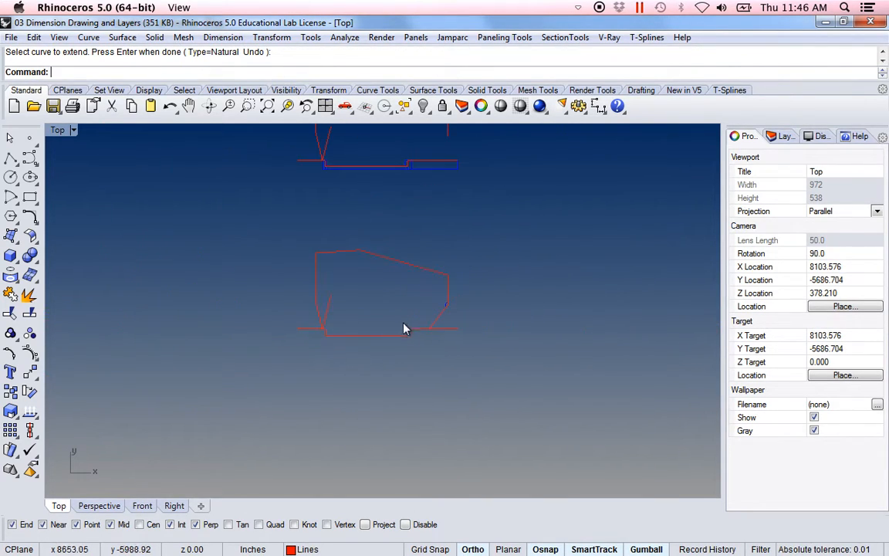
pyautogui.moveTo(426, 312); pyautogui.dragTo(404, 336, button='right')
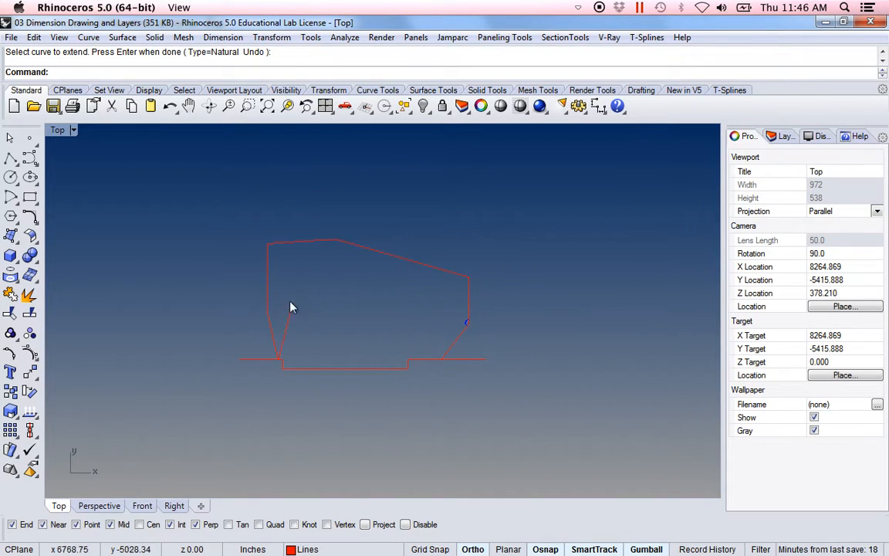
pyautogui.scroll(4, 308, 307)
pyautogui.scroll(-14, 310, 309)
pyautogui.moveTo(417, 278); pyautogui.dragTo(323, 341, button='right')
pyautogui.moveTo(437, 233); pyautogui.dragTo(397, 294, button='right')
pyautogui.scroll(20, 363, 255)
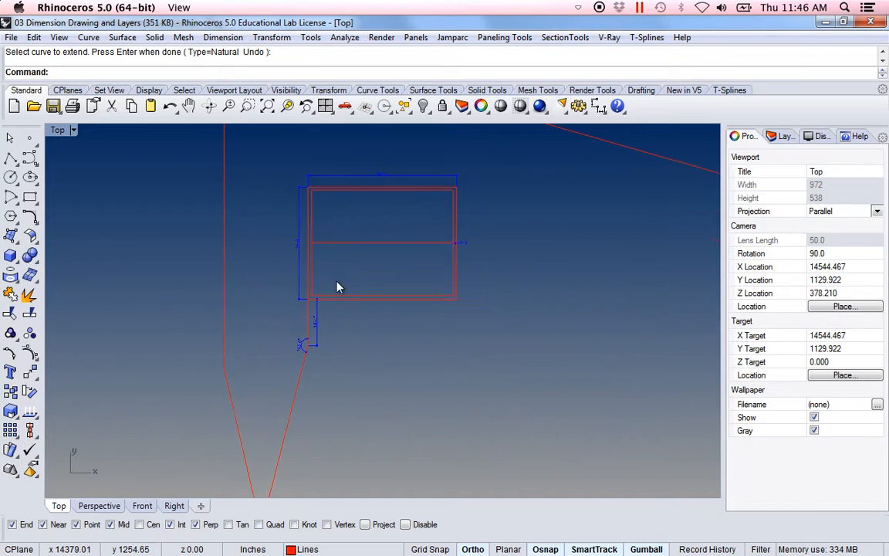
pyautogui.scroll(10, 303, 352)
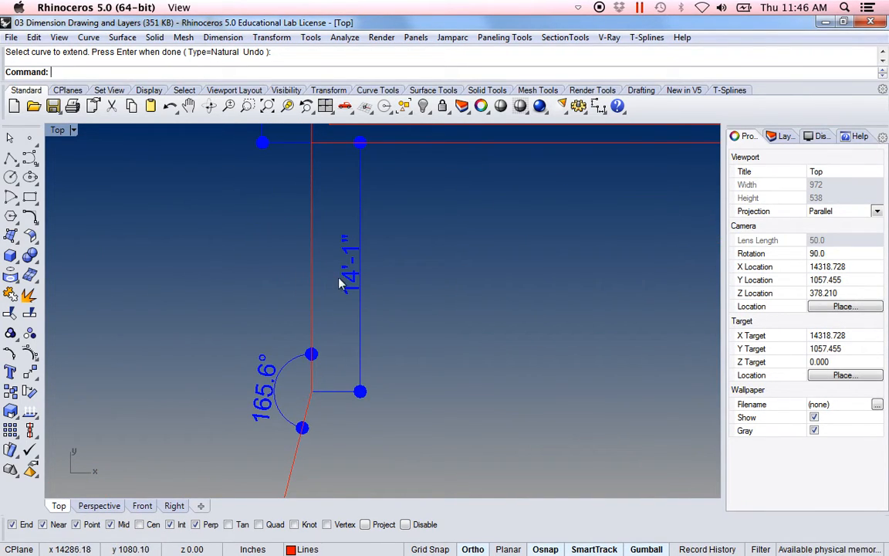
# Examine the height, width and frame offset dimensions of the window rectangle
pyautogui.scroll(-8, 379, 279)
pyautogui.moveTo(424, 272); pyautogui.dragTo(363, 321, button='right')
pyautogui.moveTo(399, 220); pyautogui.dragTo(353, 349, button='right')
pyautogui.scroll(3, 280, 340)
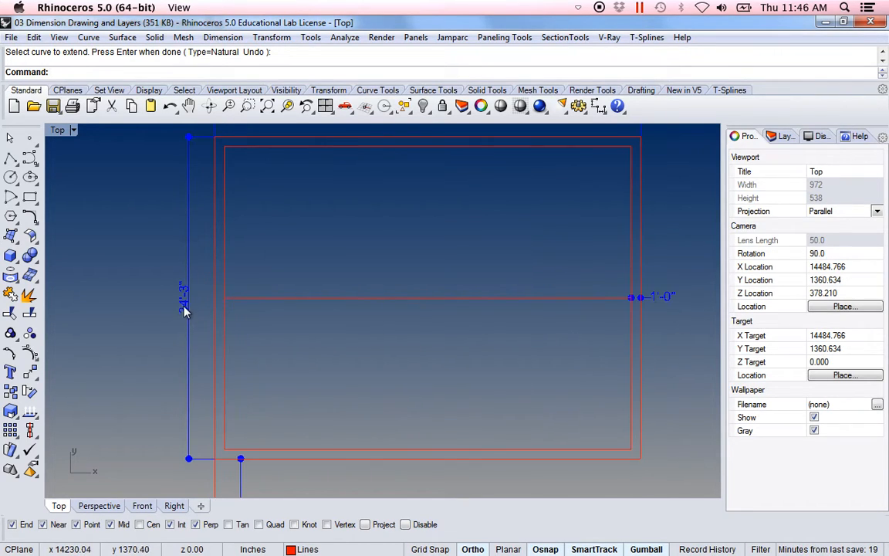
pyautogui.moveTo(357, 219); pyautogui.dragTo(312, 281, button='right')
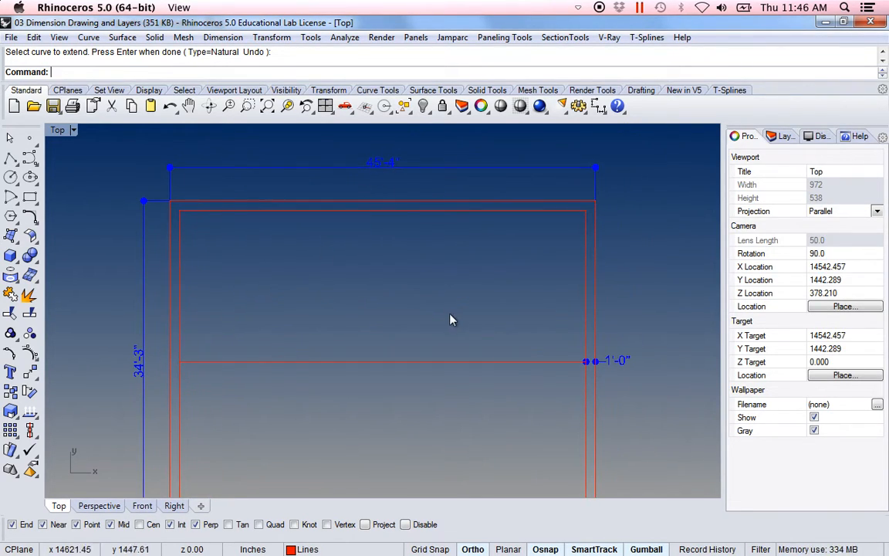
pyautogui.moveTo(451, 315); pyautogui.dragTo(445, 268, button='right')
# Inspect the inset inner window rectangle and the horizontal line dividing it at mid-height
pyautogui.click(580, 337)
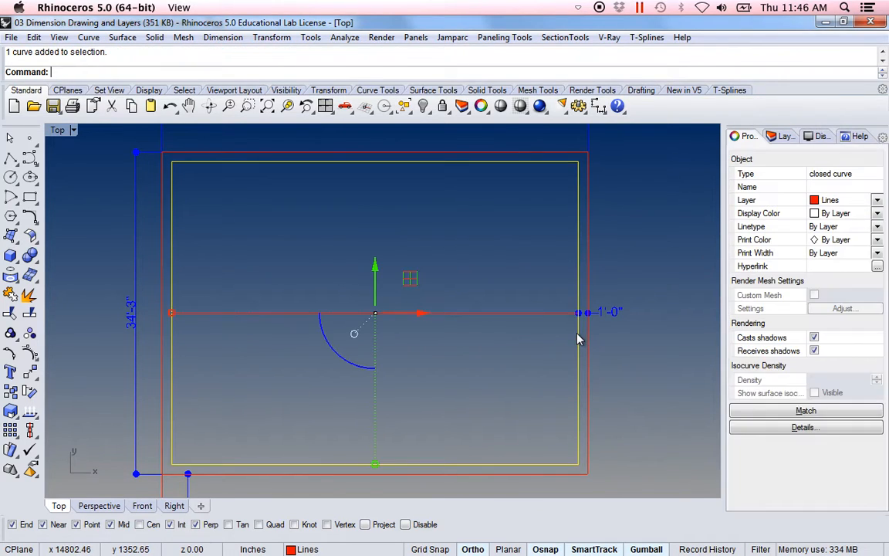
pyautogui.scroll(1, 595, 367)
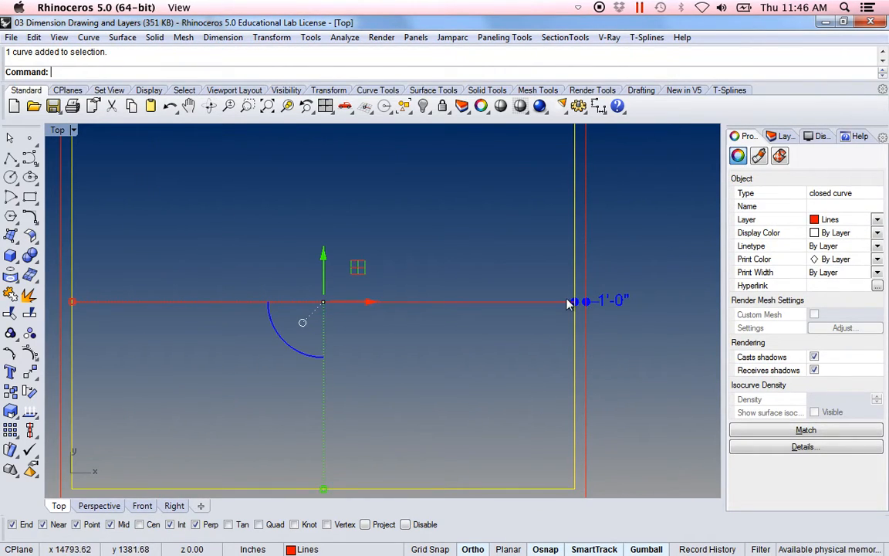
pyautogui.moveTo(446, 366); pyautogui.dragTo(533, 356, button='right')
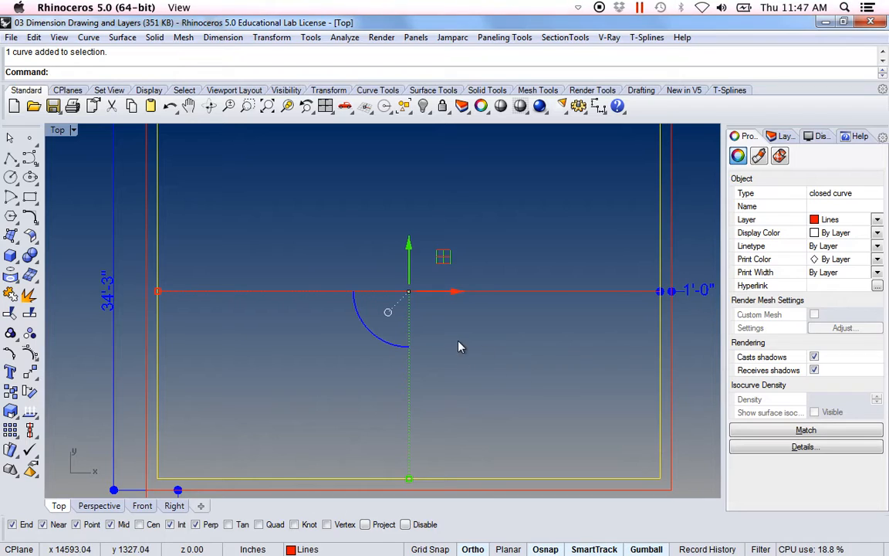
pyautogui.click(440, 360)
pyautogui.moveTo(359, 275); pyautogui.dragTo(357, 275)
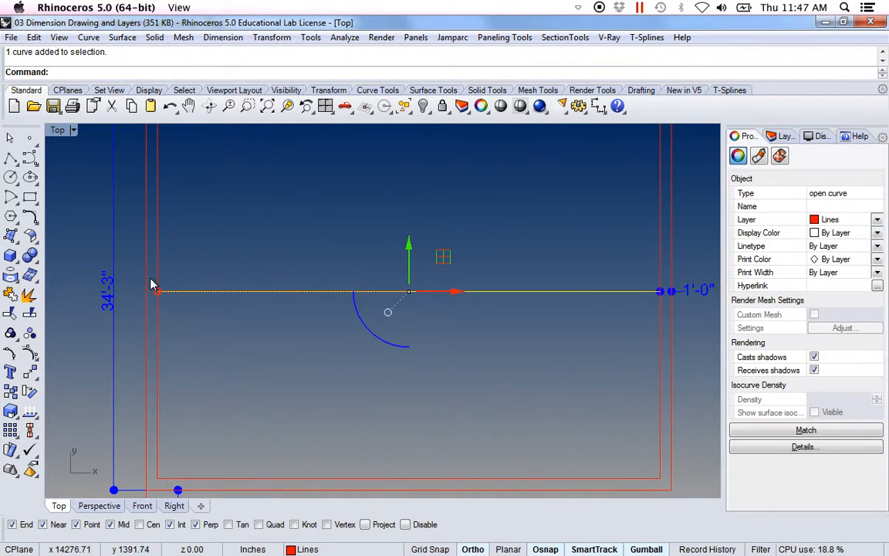
pyautogui.press('Right')
pyautogui.press('Right')
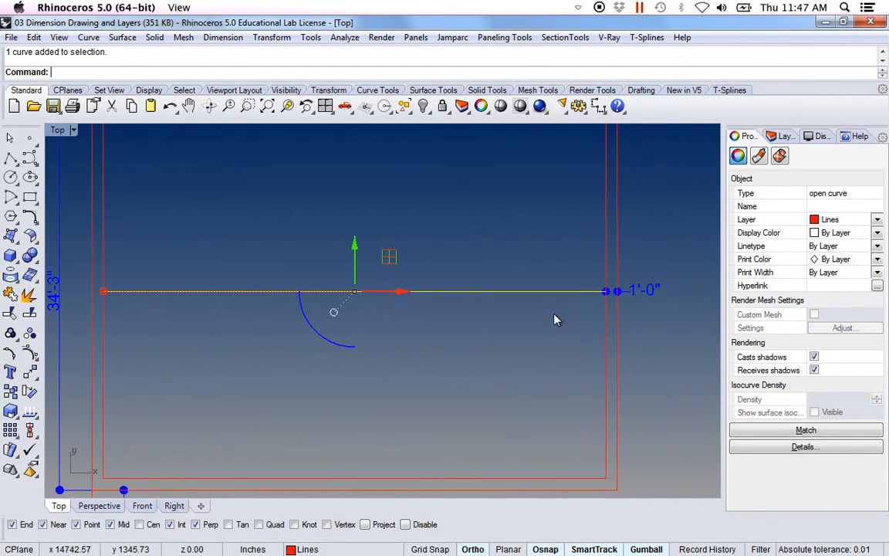
pyautogui.click(522, 370)
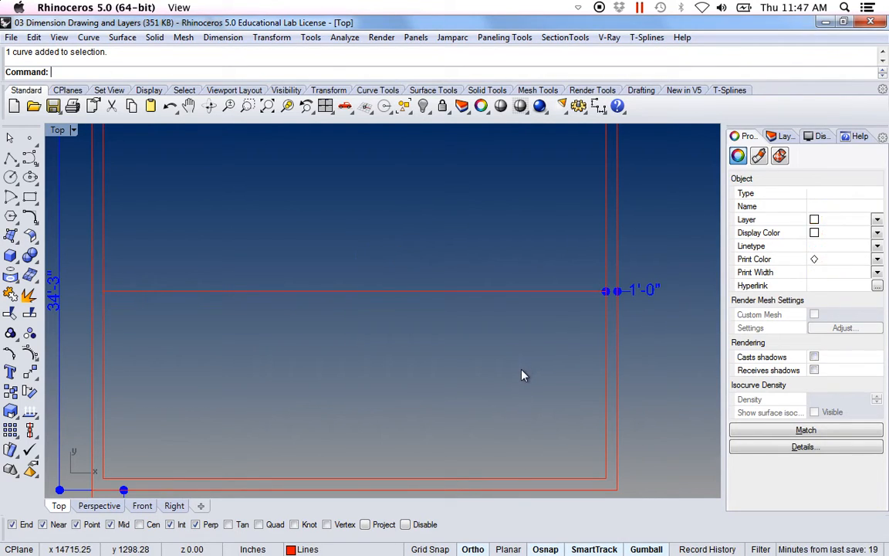
# In the next reference figure, examine the connecting lines around the window, including the one from the outline's upper left corner
pyautogui.scroll(-20, 522, 372)
pyautogui.moveTo(523, 374); pyautogui.dragTo(262, 318, button='right')
pyautogui.moveTo(484, 323); pyautogui.dragTo(154, 309, button='right')
pyautogui.scroll(10, 302, 315)
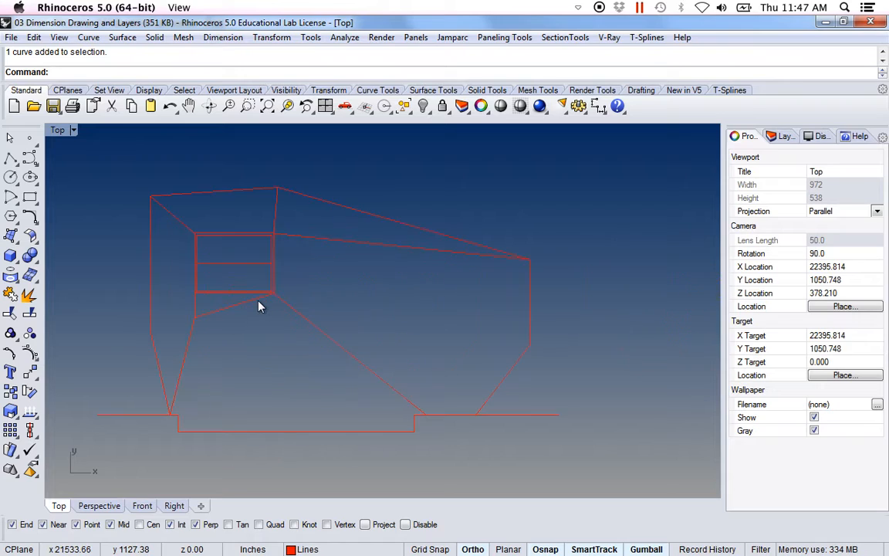
pyautogui.scroll(-3, 290, 361)
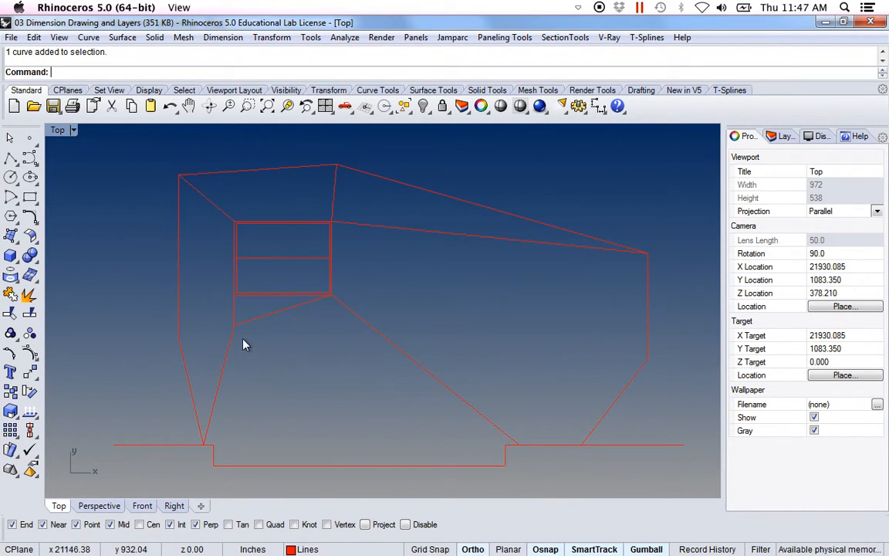
pyautogui.click(259, 318)
pyautogui.click(241, 194)
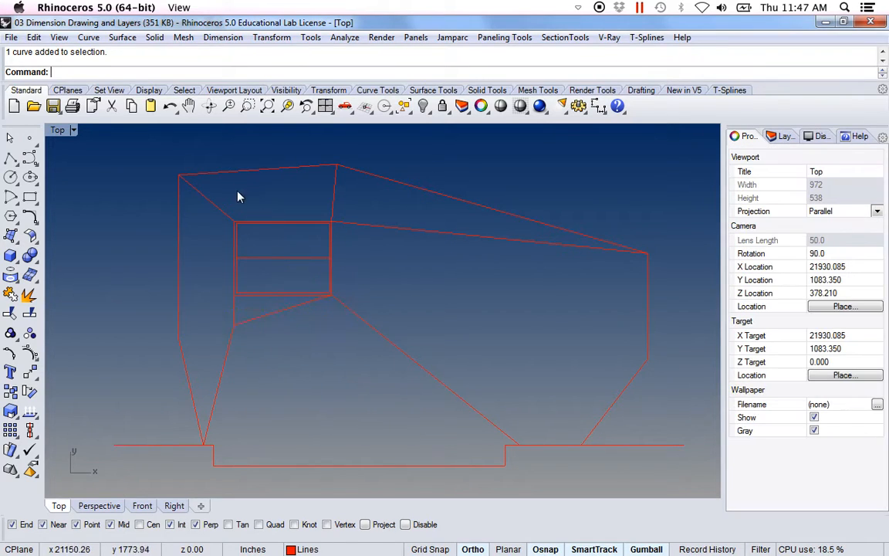
pyautogui.moveTo(206, 213); pyautogui.dragTo(205, 215)
pyautogui.scroll(5, 213, 214)
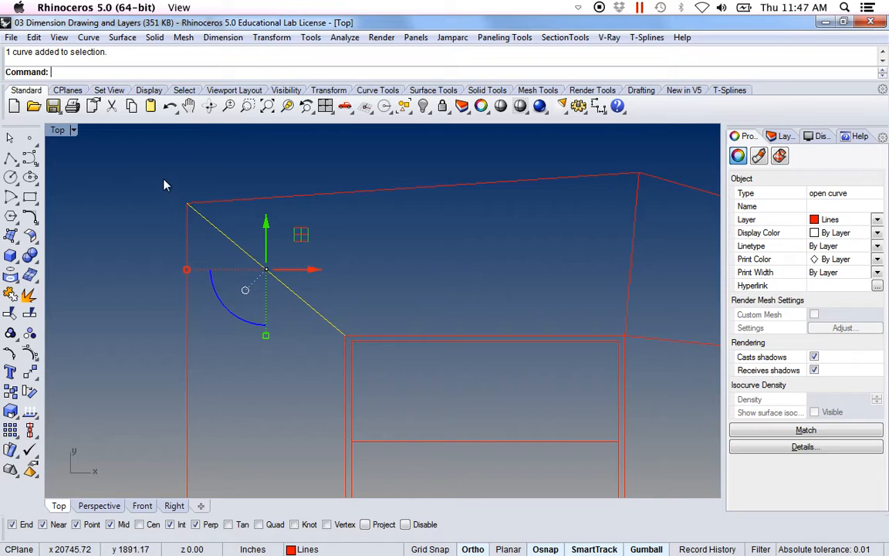
# Examine the lines running from the window's right corners to the outline's right corner and to the ground line
pyautogui.scroll(-6, 544, 308)
pyautogui.moveTo(544, 308); pyautogui.dragTo(447, 245, button='right')
pyautogui.click(474, 245)
pyautogui.moveTo(597, 322); pyautogui.dragTo(507, 250, button='right')
pyautogui.click(506, 204)
pyautogui.click(518, 294)
pyautogui.moveTo(521, 291); pyautogui.dragTo(449, 222, button='right')
pyautogui.moveTo(513, 311); pyautogui.dragTo(418, 386)
pyautogui.moveTo(434, 438); pyautogui.dragTo(389, 363, button='right')
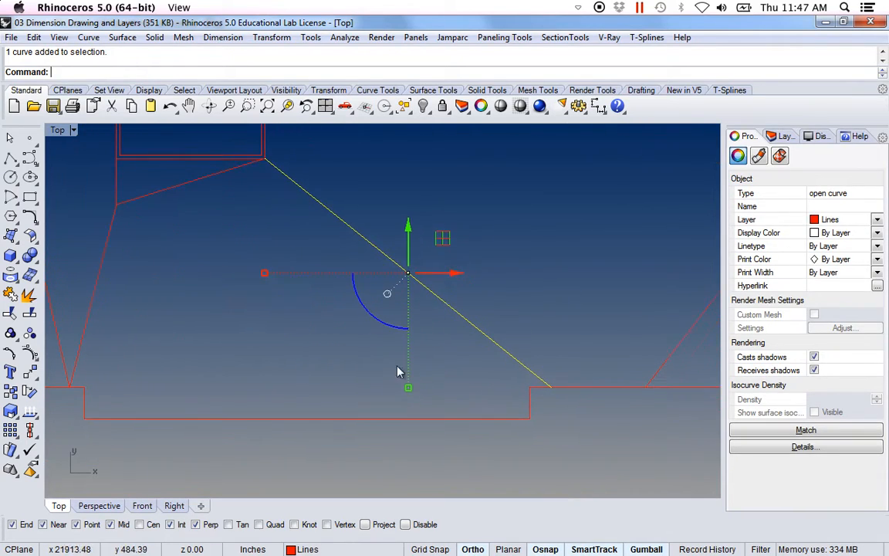
# Check the ground-level dimensions beside the recess that locate the lower endpoint of the window's long diagonal
pyautogui.scroll(4, 574, 403)
pyautogui.scroll(-10, 525, 381)
pyautogui.moveTo(525, 381); pyautogui.dragTo(360, 352, button='right')
pyautogui.scroll(8, 367, 347)
pyautogui.scroll(6, 353, 341)
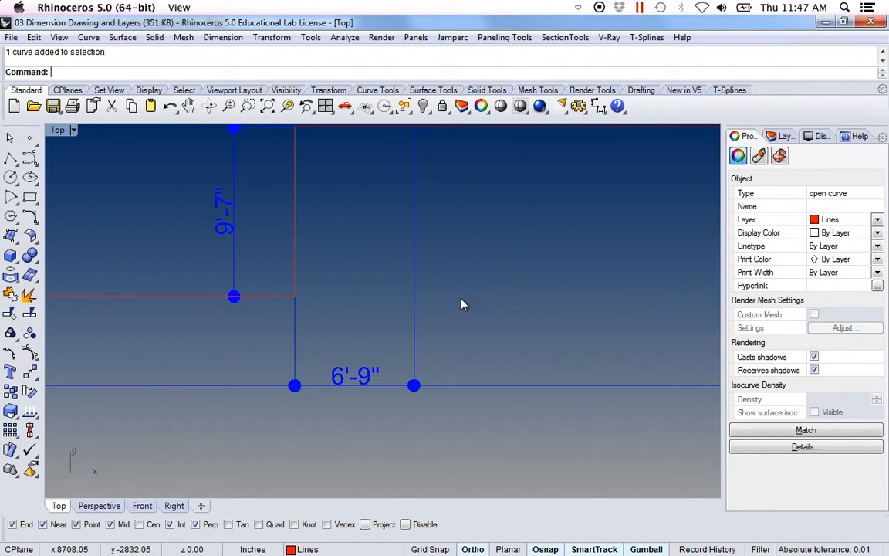
pyautogui.moveTo(460, 297); pyautogui.dragTo(462, 389, button='right')
pyautogui.scroll(-15, 413, 226)
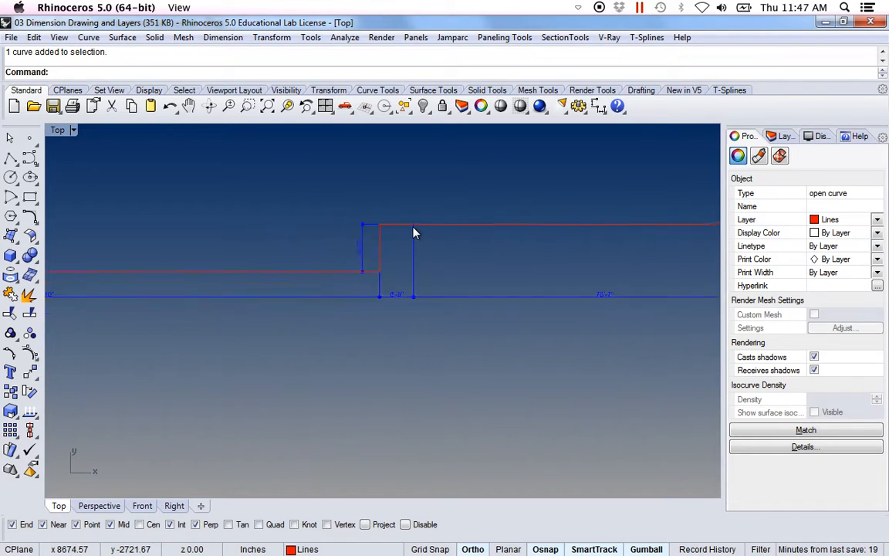
pyautogui.moveTo(511, 232); pyautogui.dragTo(235, 271, button='right')
pyautogui.scroll(-6, 530, 267)
pyautogui.moveTo(563, 268); pyautogui.dragTo(373, 262, button='right')
pyautogui.moveTo(512, 225); pyautogui.dragTo(415, 274, button='right')
pyautogui.scroll(12, 405, 234)
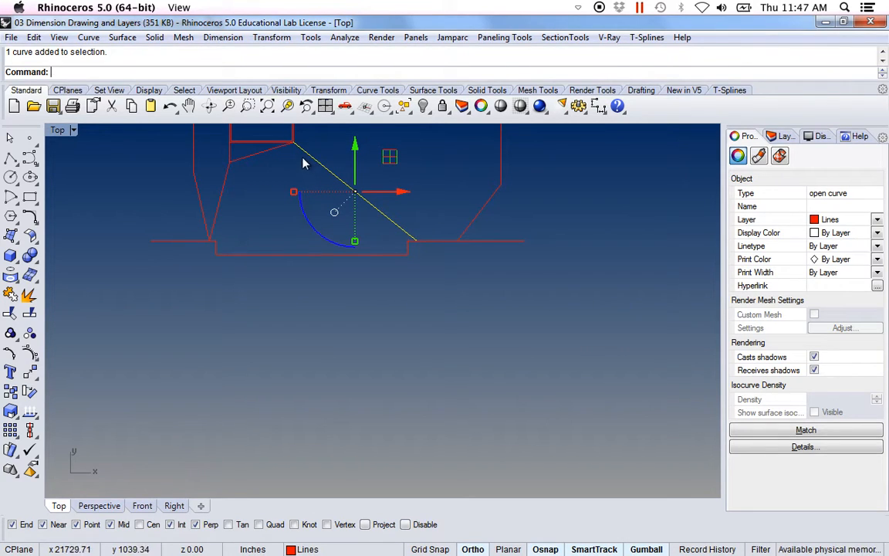
# Examine the width of the small opening near the right wall and its distance from that wall in the following figure
pyautogui.scroll(-10, 378, 260)
pyautogui.moveTo(488, 298); pyautogui.dragTo(273, 314, button='right')
pyautogui.press('Escape')
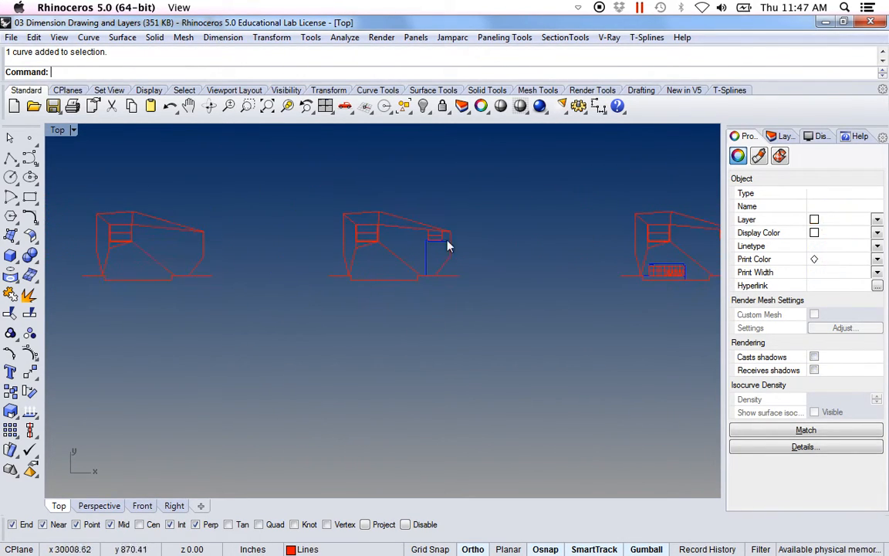
pyautogui.scroll(6, 414, 246)
pyautogui.scroll(6, 441, 222)
pyautogui.scroll(3, 498, 267)
pyautogui.scroll(4, 480, 347)
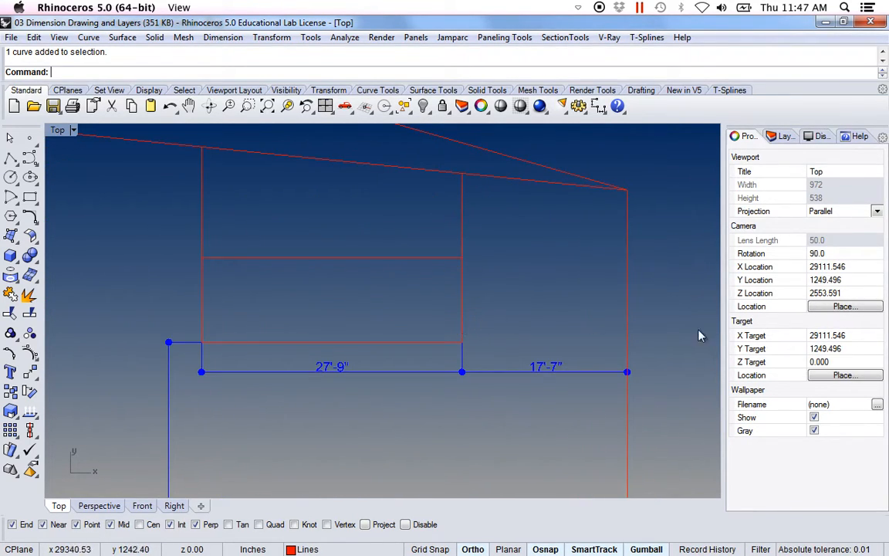
pyautogui.click(630, 323)
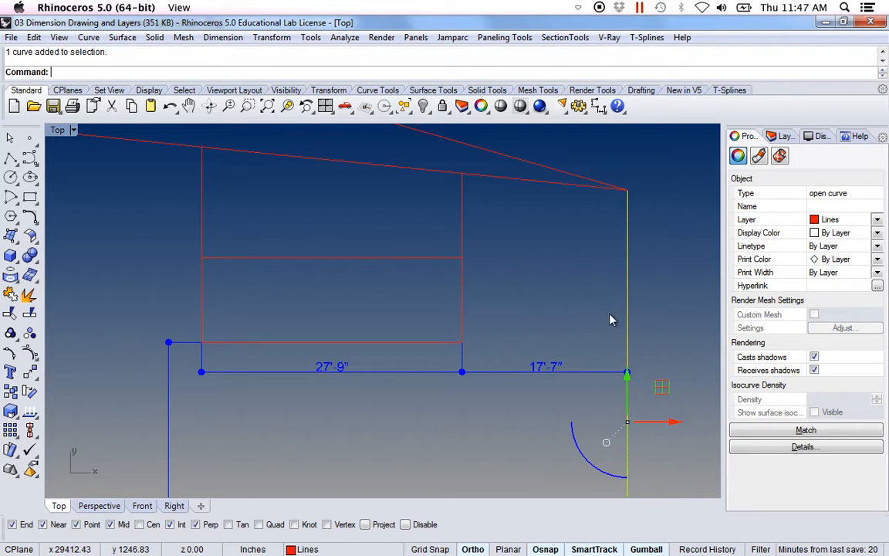
pyautogui.click(463, 321)
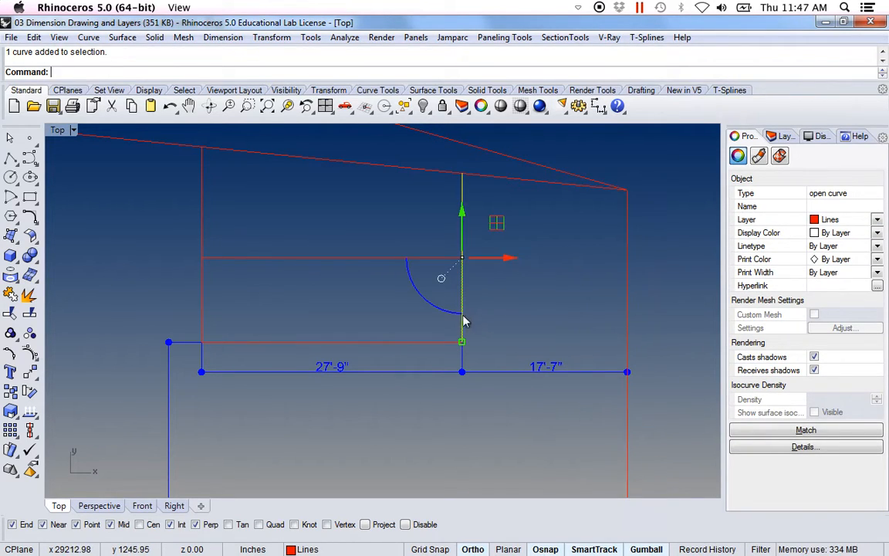
pyautogui.moveTo(519, 305); pyautogui.dragTo(571, 292, button='right')
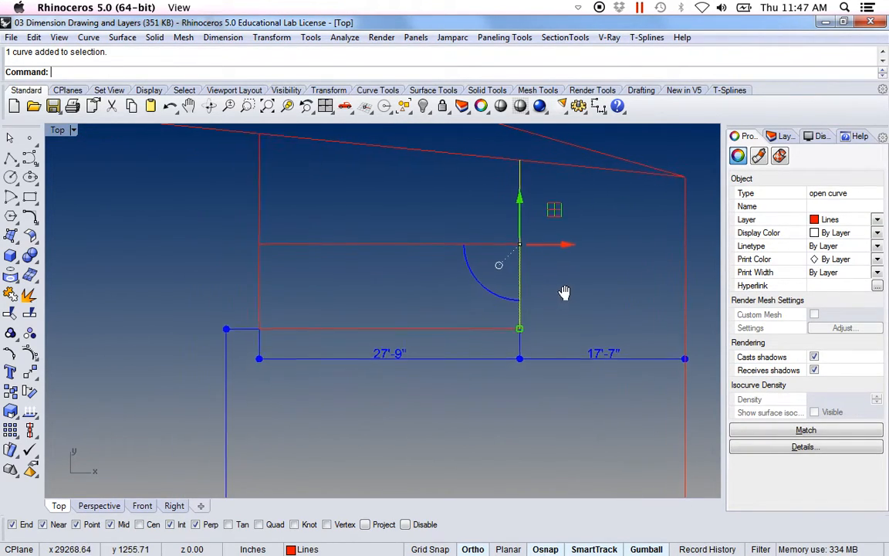
pyautogui.click(261, 286)
pyautogui.click(360, 430)
# Examine the small opening's height dimension above the ground line and the horizontal line dividing the opening
pyautogui.moveTo(357, 416); pyautogui.dragTo(361, 324, button='right')
pyautogui.scroll(-6, 370, 375)
pyautogui.moveTo(375, 364); pyautogui.dragTo(380, 297, button='right')
pyautogui.moveTo(378, 395); pyautogui.dragTo(381, 281, button='right')
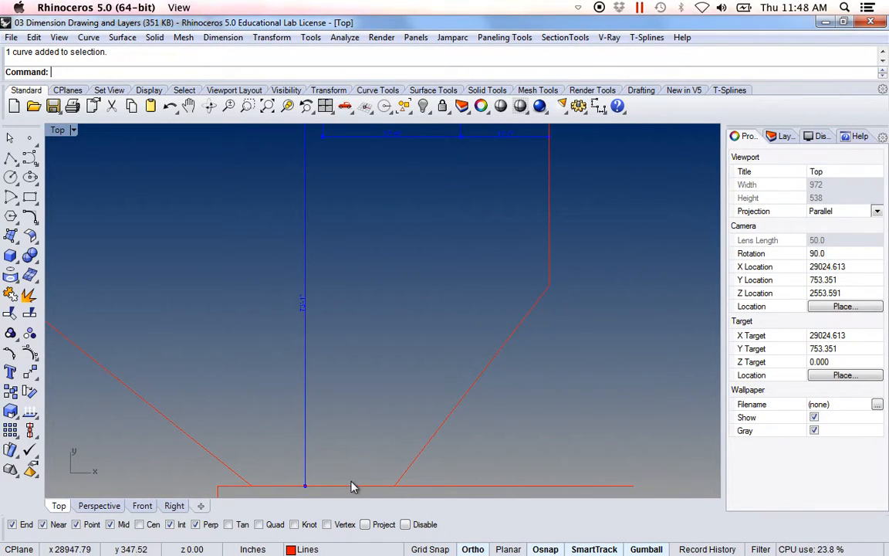
pyautogui.click(352, 486)
pyautogui.scroll(6, 308, 315)
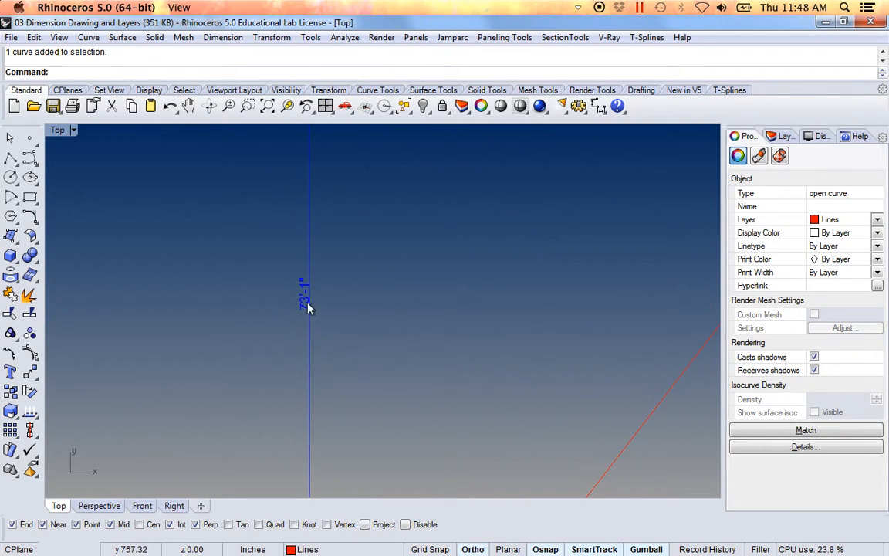
pyautogui.moveTo(439, 228); pyautogui.dragTo(380, 369, button='right')
pyautogui.moveTo(432, 166); pyautogui.dragTo(407, 293, button='right')
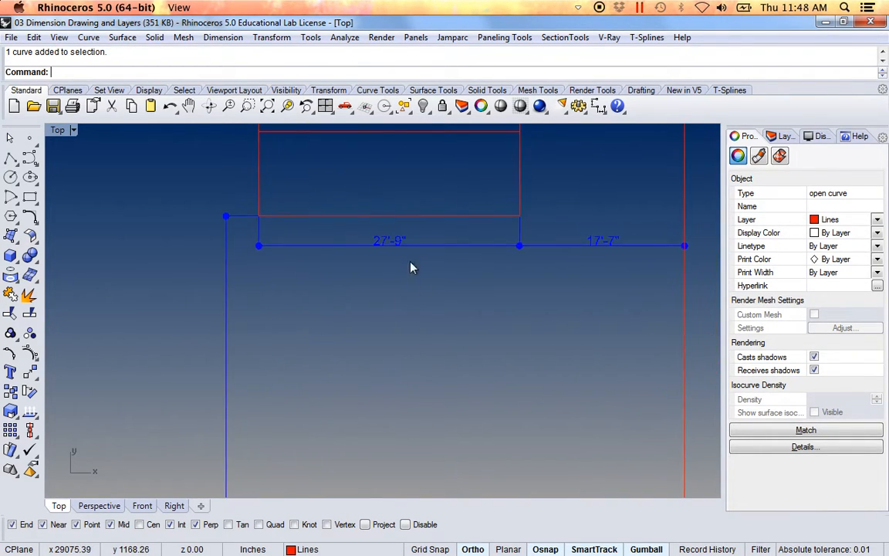
pyautogui.moveTo(496, 222); pyautogui.dragTo(482, 329, button='right')
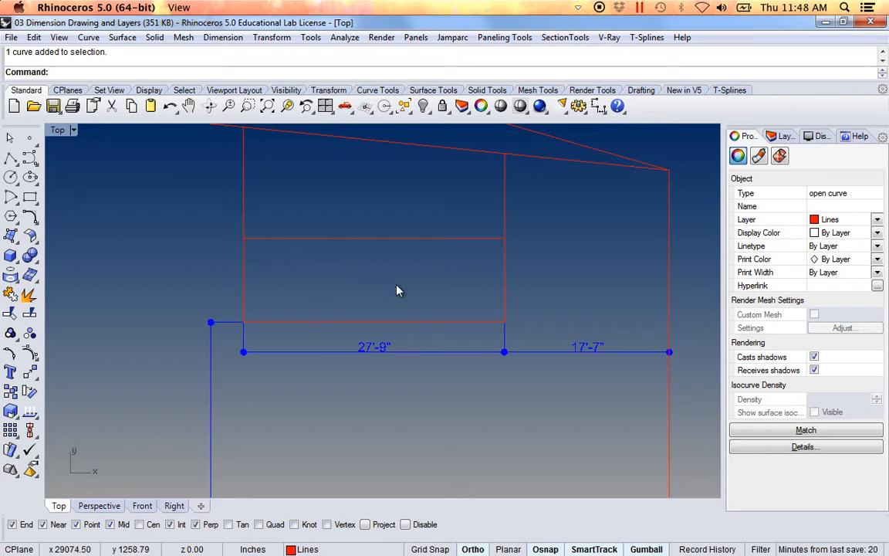
pyautogui.click(430, 237)
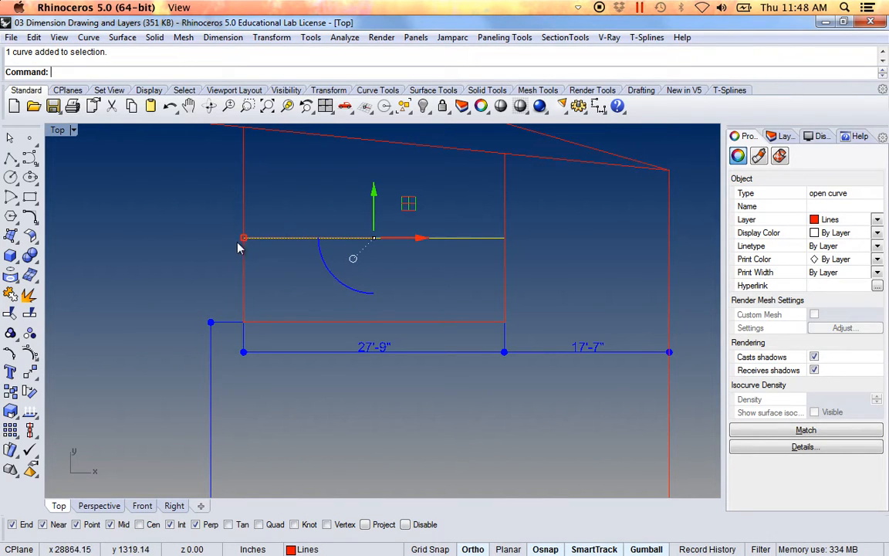
pyautogui.click(303, 281)
# Examine the dimensioned entrance grid in the next figure, including its height above the recess floor line
pyautogui.scroll(-20, 303, 281)
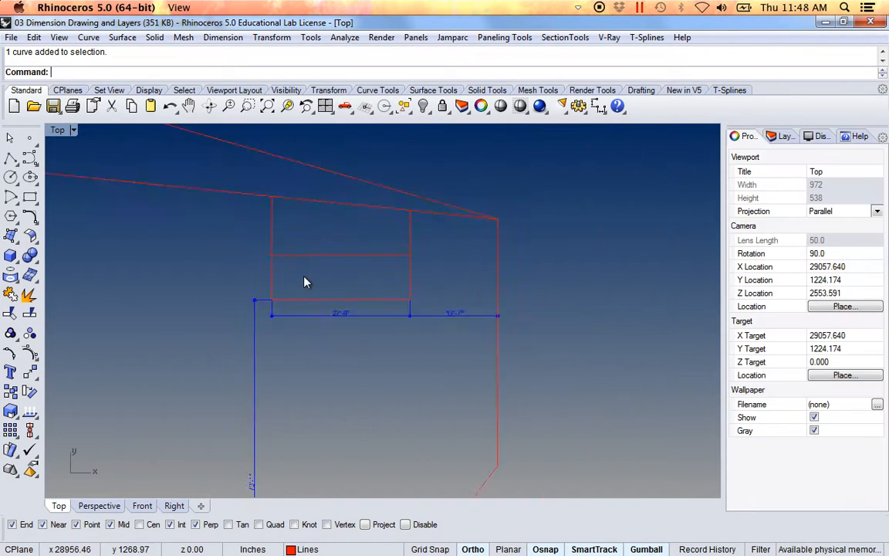
pyautogui.moveTo(491, 316); pyautogui.dragTo(278, 306, button='right')
pyautogui.scroll(10, 317, 292)
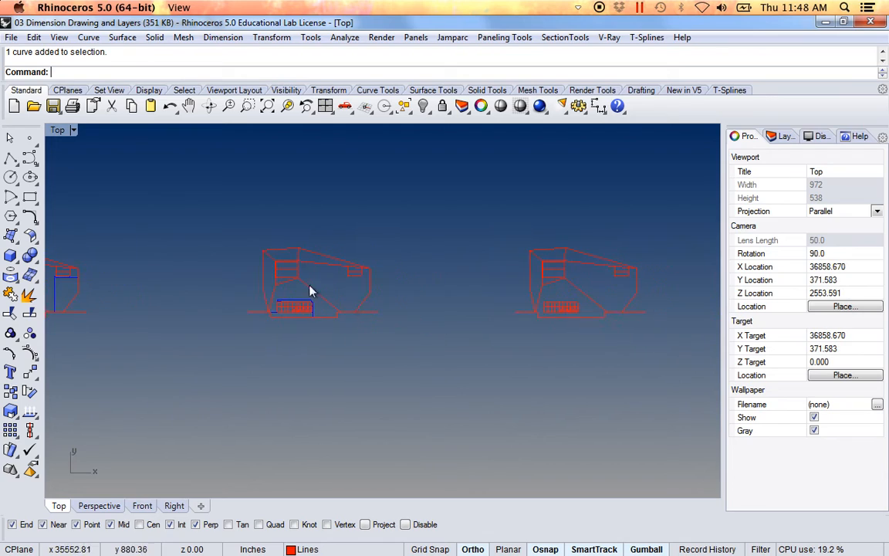
pyautogui.scroll(5, 380, 310)
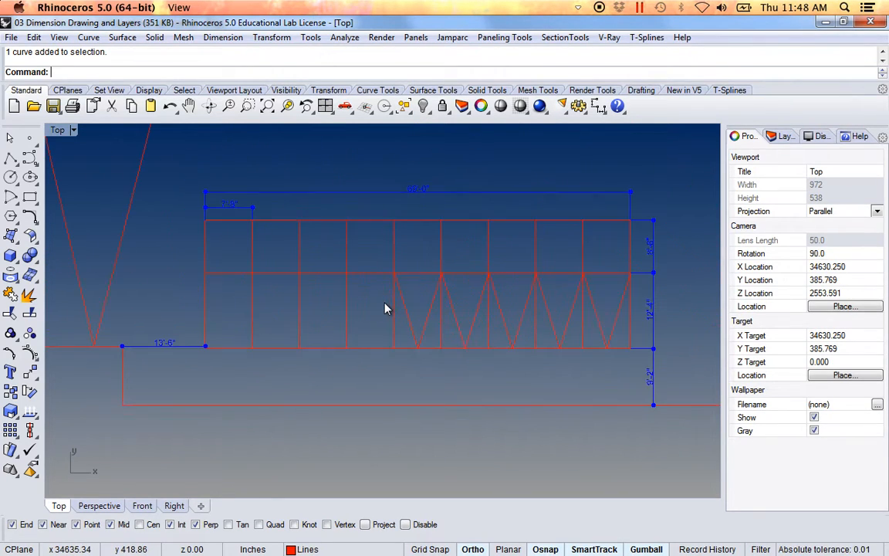
pyautogui.scroll(3, 223, 396)
pyautogui.moveTo(551, 410); pyautogui.dragTo(436, 411, button='right')
pyautogui.click(450, 441)
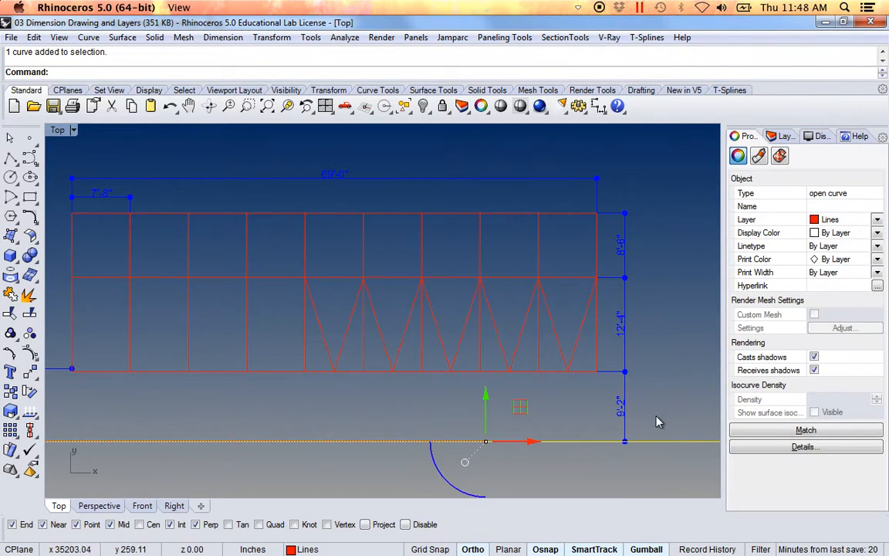
# Examine the entrance grid's lower, middle and upper horizontal lines with their height dimensions, and the grid's distance from the recess's left wall
pyautogui.scroll(2, 658, 421)
pyautogui.click(576, 360)
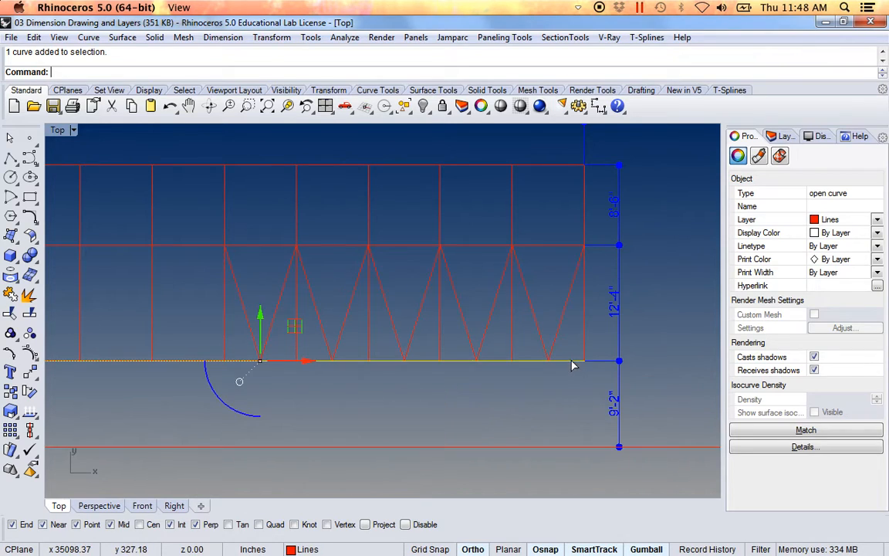
pyautogui.click(552, 252)
pyautogui.click(552, 246)
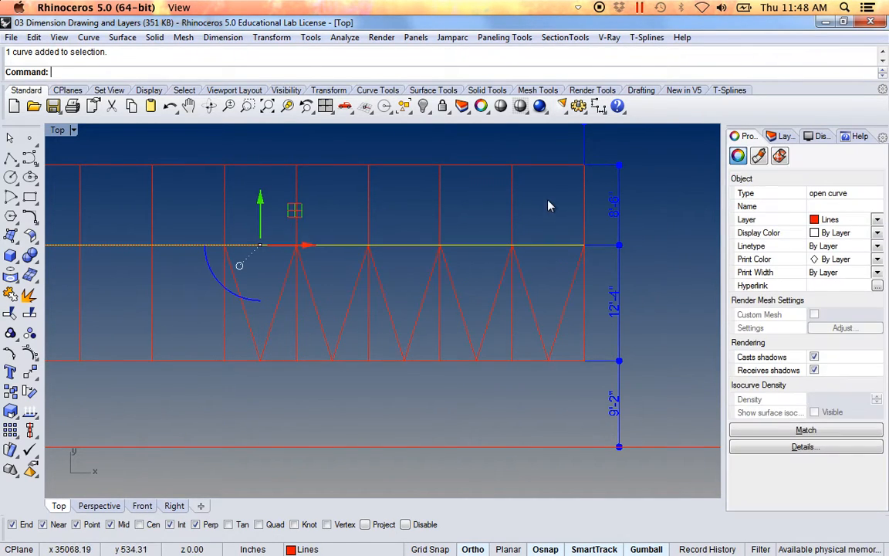
pyautogui.moveTo(548, 205); pyautogui.dragTo(552, 251, button='right')
pyautogui.click(552, 213)
pyautogui.moveTo(436, 287); pyautogui.dragTo(579, 293, button='right')
pyautogui.moveTo(410, 286); pyautogui.dragTo(526, 292, button='right')
pyautogui.moveTo(312, 325); pyautogui.dragTo(356, 316, button='right')
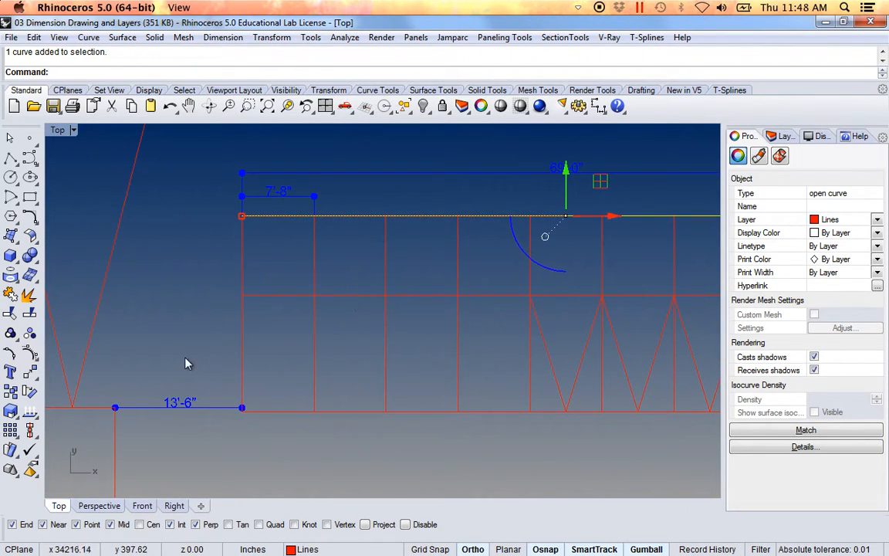
pyautogui.click(135, 363)
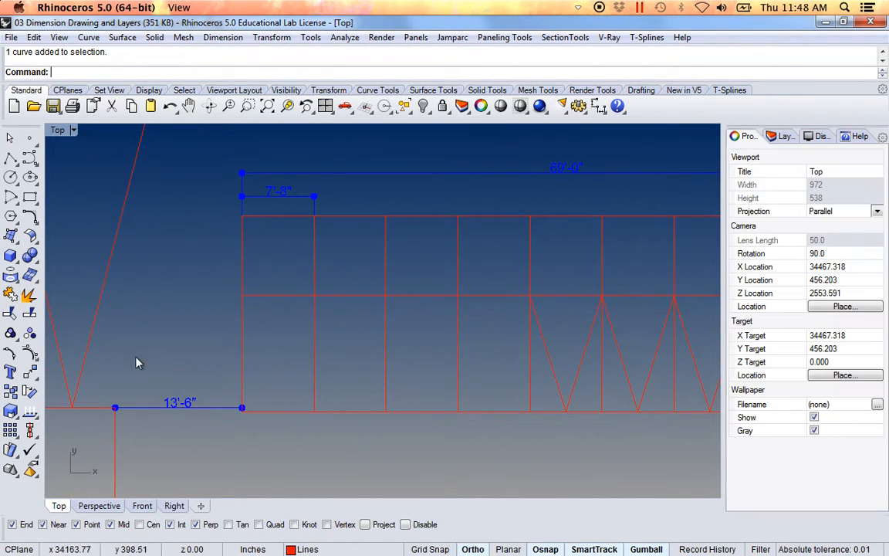
# Draw a vertical guide line from the recess's lower-left corner up along its wall to above the entrance grid
pyautogui.click(10, 158)
pyautogui.scroll(-3, 162, 371)
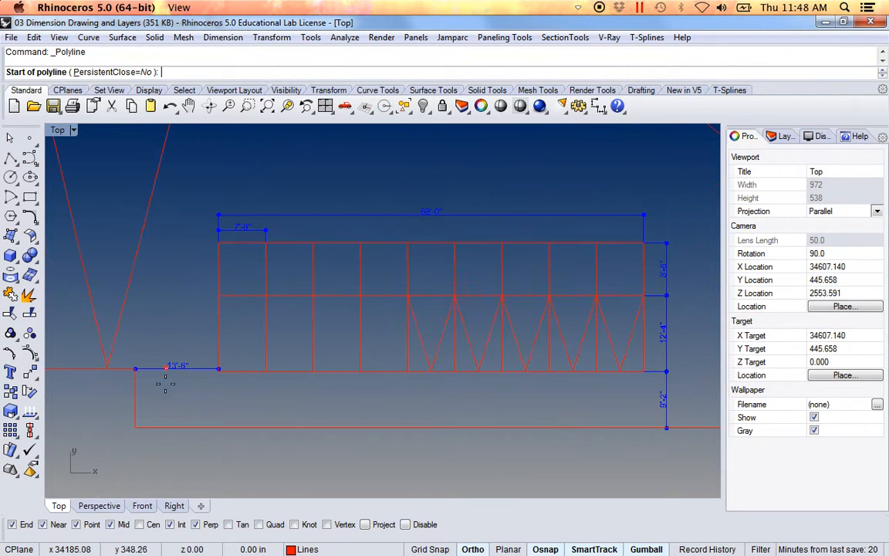
pyautogui.click(135, 427)
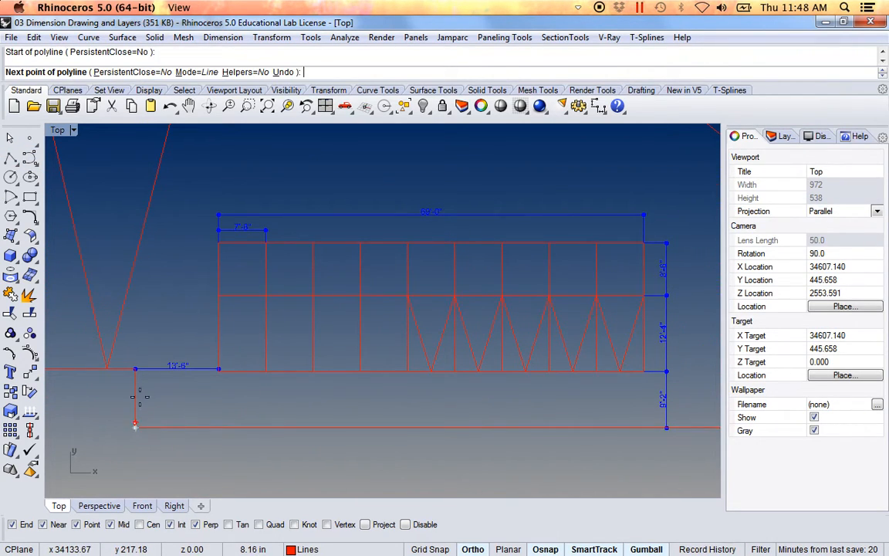
pyautogui.click(132, 171)
pyautogui.press('Return')
# Offset the vertical guide line 13'6" toward the entrance grid
pyautogui.scroll(3, 168, 327)
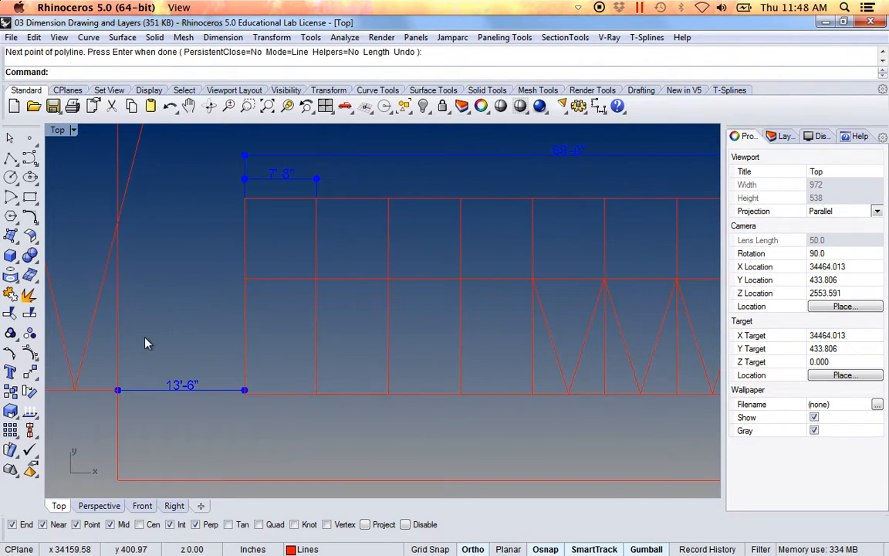
pyautogui.click(136, 330)
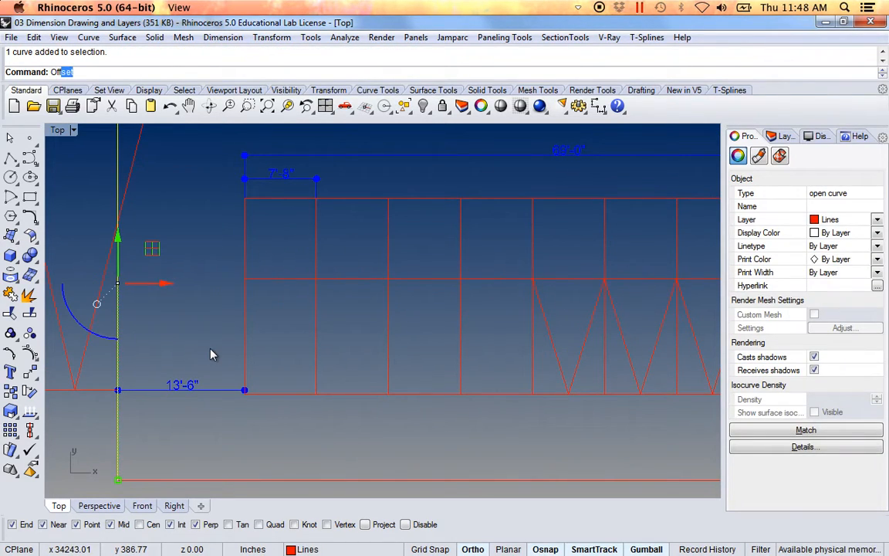
pyautogui.press('Return')
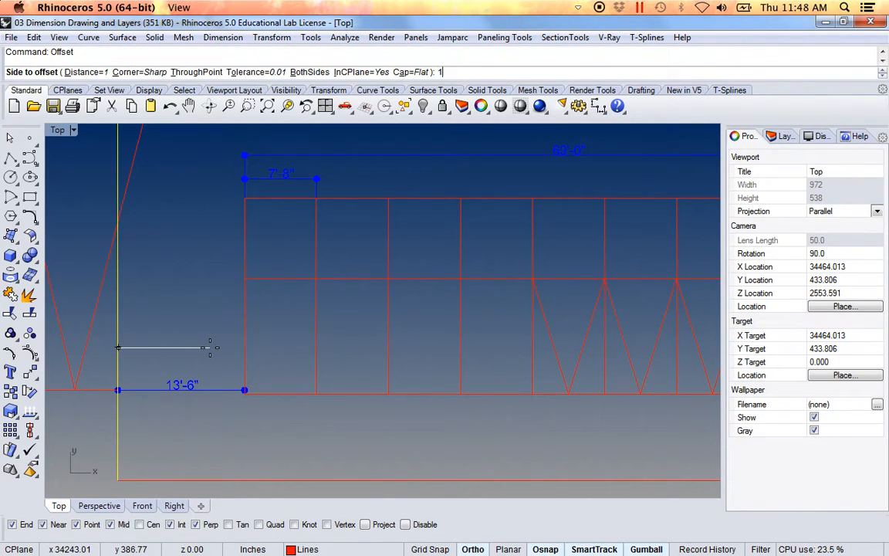
pyautogui.write('13\'6"')
pyautogui.press('Return')
pyautogui.click(183, 309)
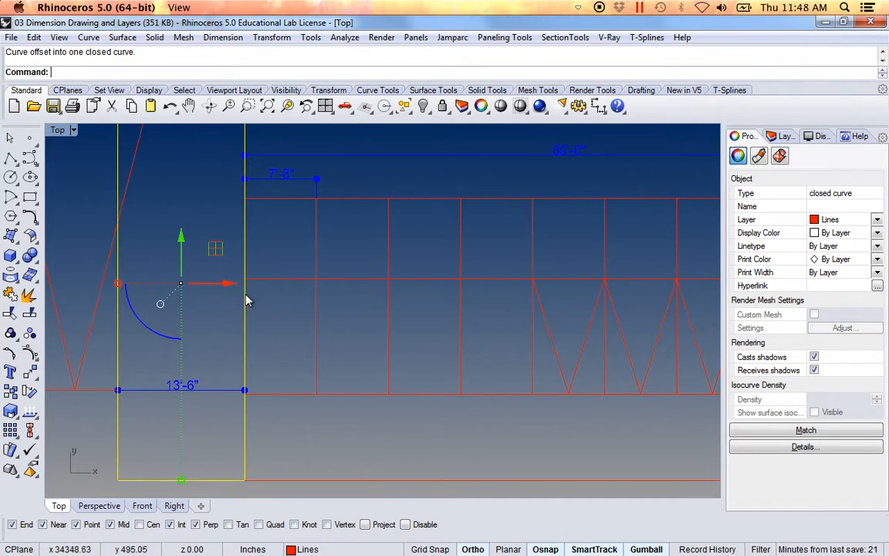
# Undo the capped offset of the vertical guide line
pyautogui.scroll(-3, 309, 444)
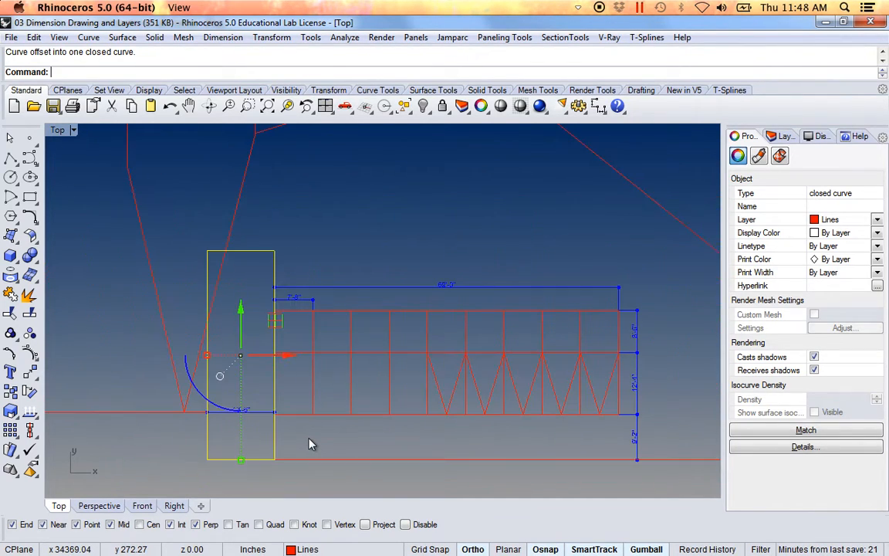
pyautogui.scroll(5, 270, 286)
pyautogui.scroll(-2, 201, 293)
pyautogui.moveTo(211, 271); pyautogui.dragTo(253, 211, button='right')
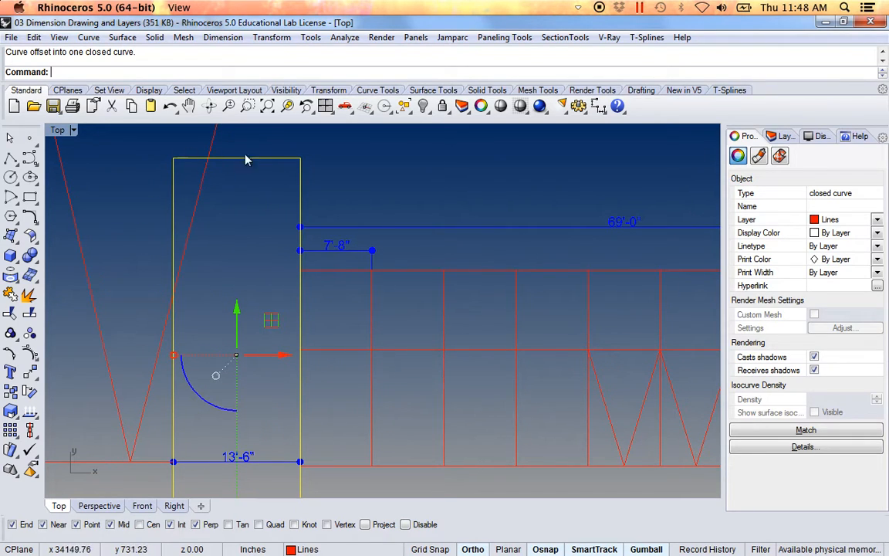
pyautogui.hotkey('ctrl', 'z')
# Offset the guide line toward the grid again at distance 162 with Cap set to None
pyautogui.press('Return')
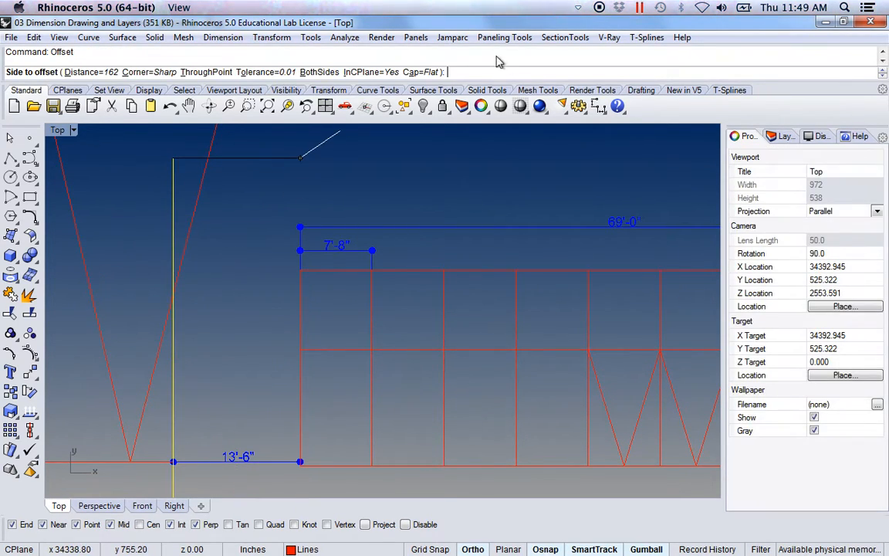
pyautogui.click(422, 72)
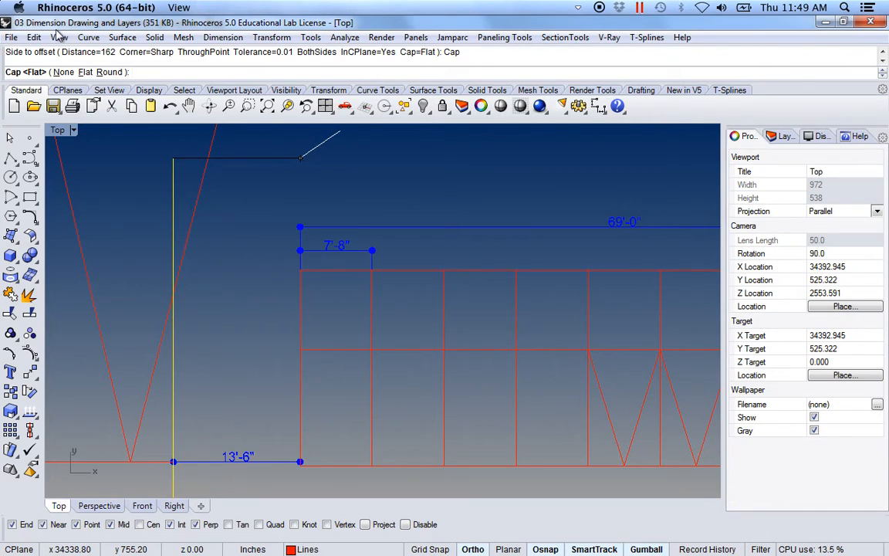
pyautogui.click(61, 72)
pyautogui.click(266, 320)
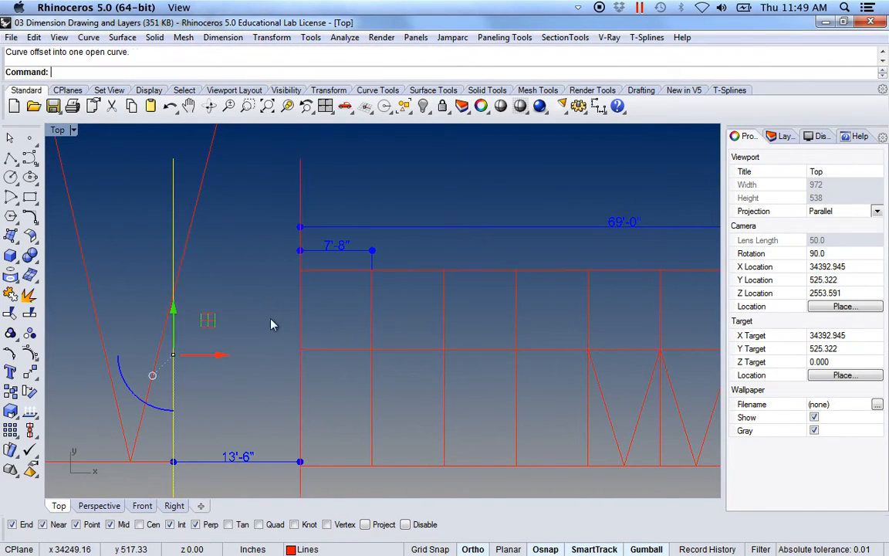
# Delete the original vertical guide line on the recess's left wall
pyautogui.press('Escape')
pyautogui.moveTo(331, 185); pyautogui.dragTo(273, 165)
pyautogui.click(174, 205)
pyautogui.press('Delete')
# Check the spacing dimension of the grid's vertical lines and delete the offset guide line on the grid's left edge
pyautogui.scroll(2, 258, 313)
pyautogui.scroll(-3, 272, 325)
pyautogui.scroll(4, 373, 327)
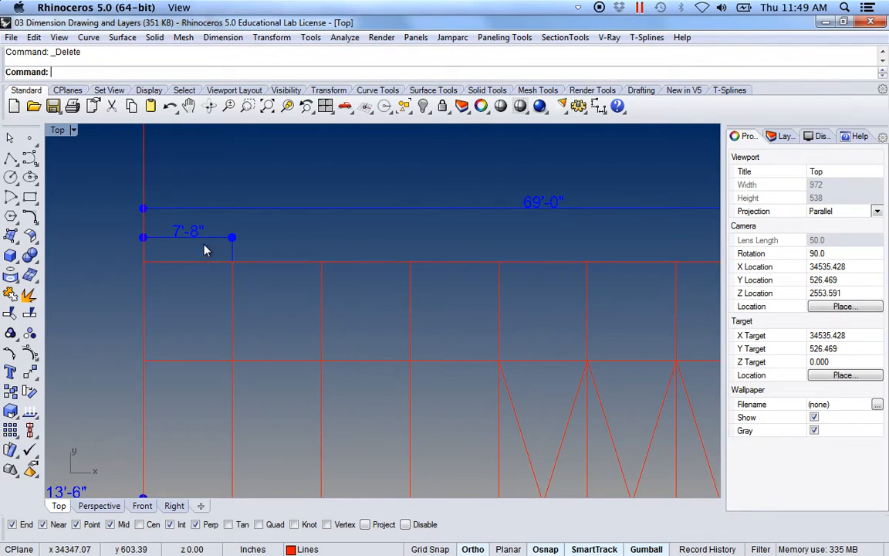
pyautogui.scroll(-6, 190, 230)
pyautogui.scroll(10, 190, 231)
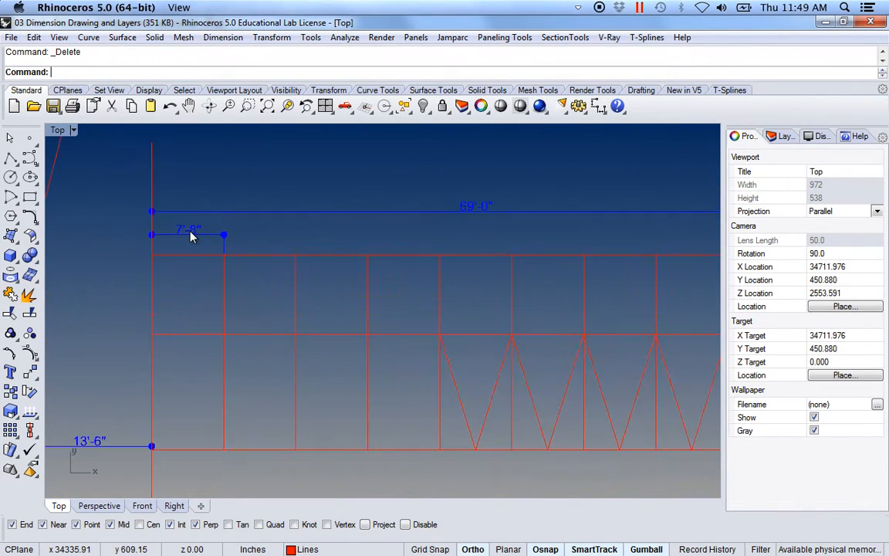
pyautogui.scroll(-6, 245, 318)
pyautogui.moveTo(260, 333); pyautogui.dragTo(240, 307, button='right')
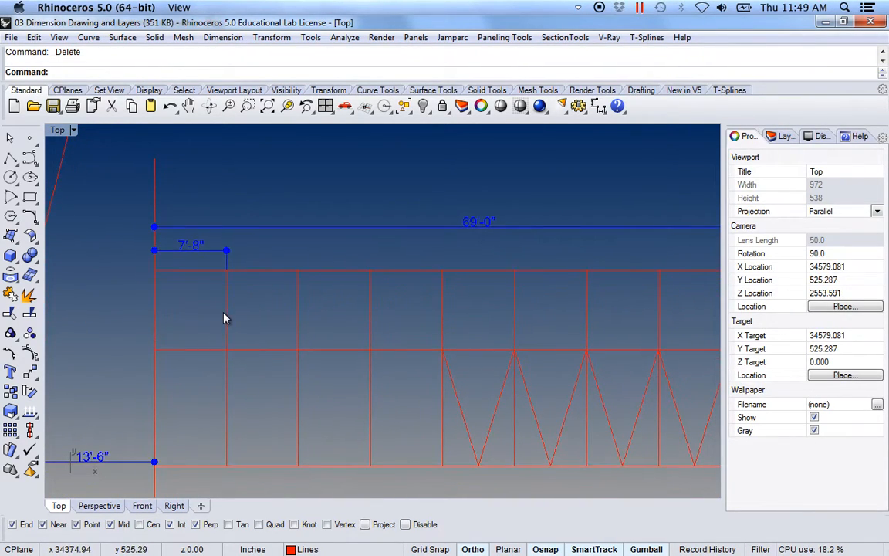
pyautogui.click(299, 328)
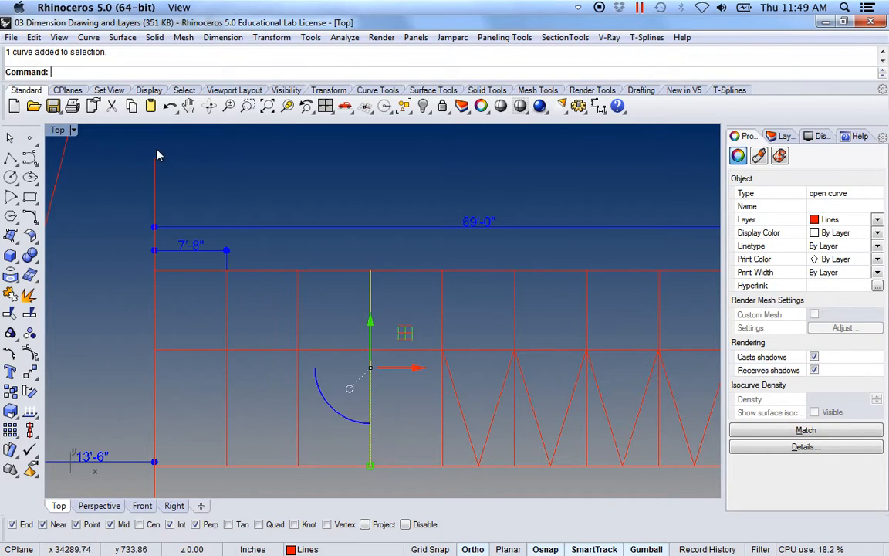
pyautogui.press('Delete')
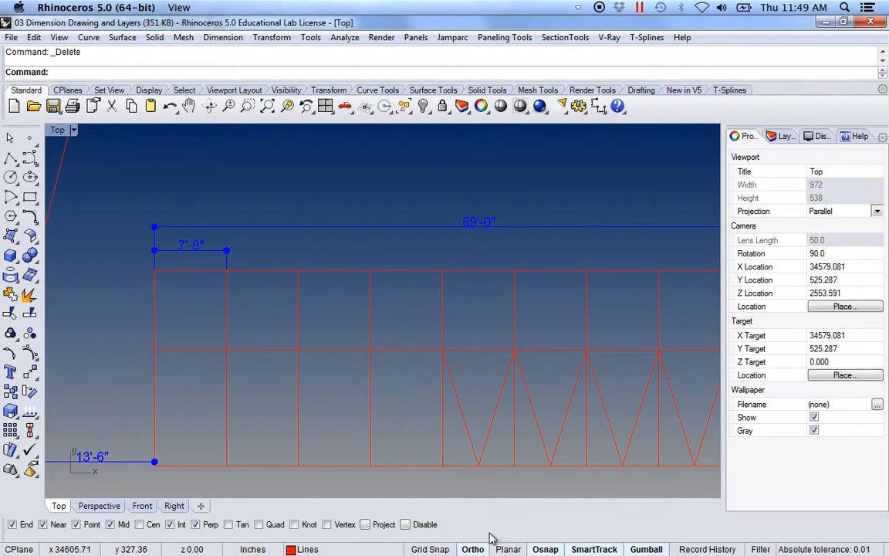
# Draw a rectangle over the rightmost cell of the grid's lower row, from its lower-left to its upper-right corner
pyautogui.scroll(-2, 452, 437)
pyautogui.moveTo(448, 434); pyautogui.dragTo(241, 309, button='right')
pyautogui.scroll(2, 363, 363)
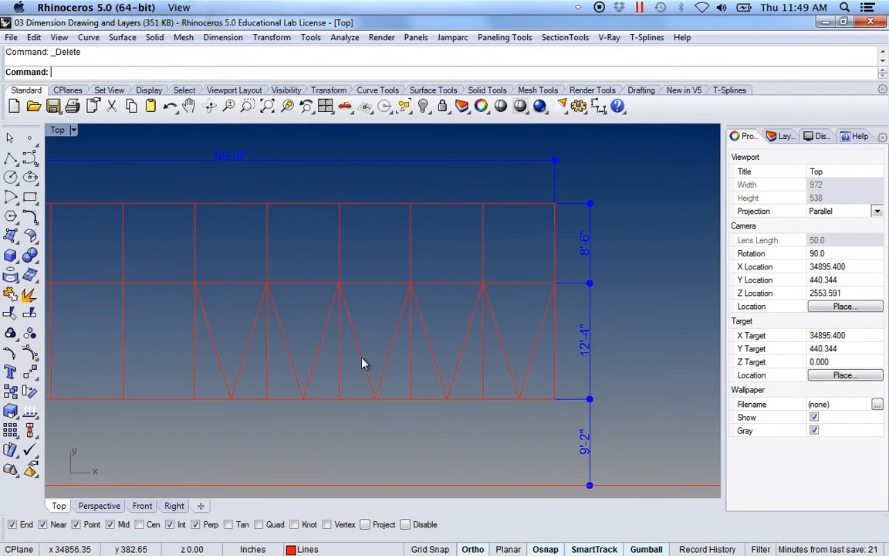
pyautogui.click(506, 360)
pyautogui.press('Escape')
pyautogui.scroll(2, 534, 423)
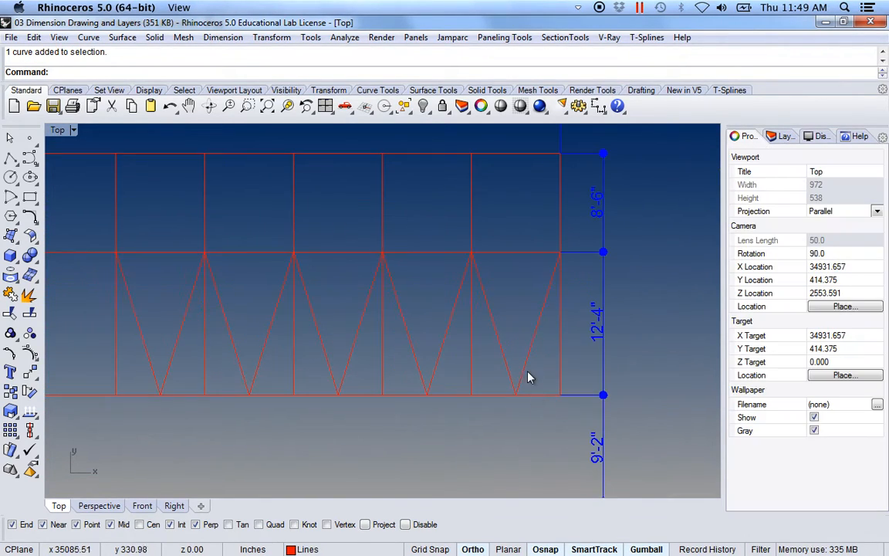
pyautogui.moveTo(541, 376); pyautogui.dragTo(413, 366, button='right')
pyautogui.scroll(1, 387, 368)
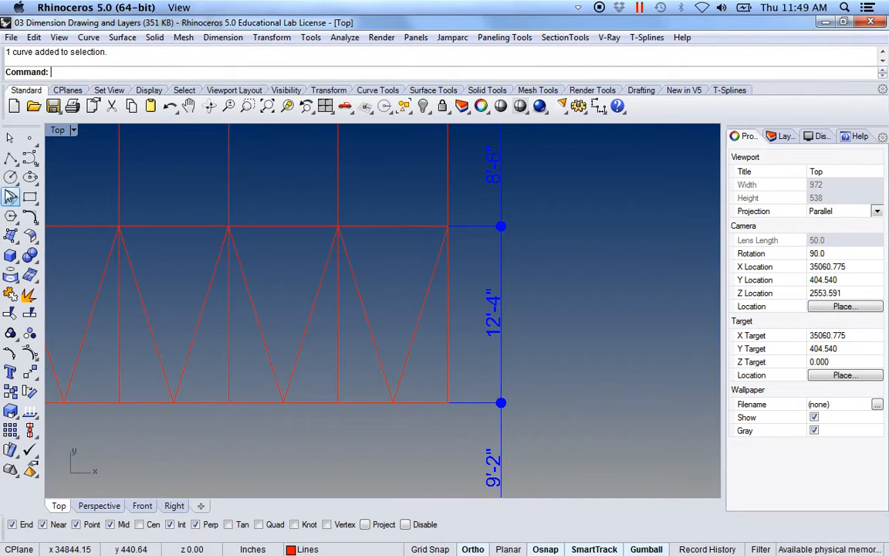
pyautogui.click(30, 199)
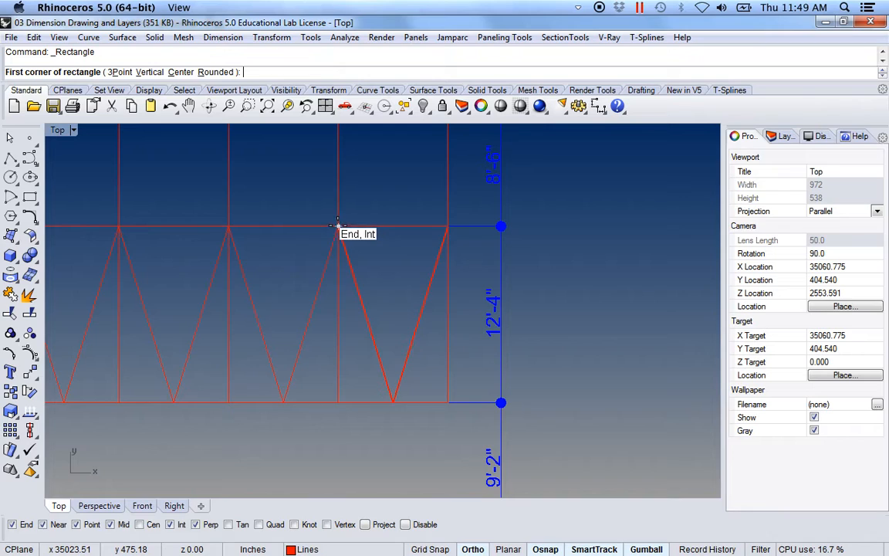
pyautogui.click(338, 402)
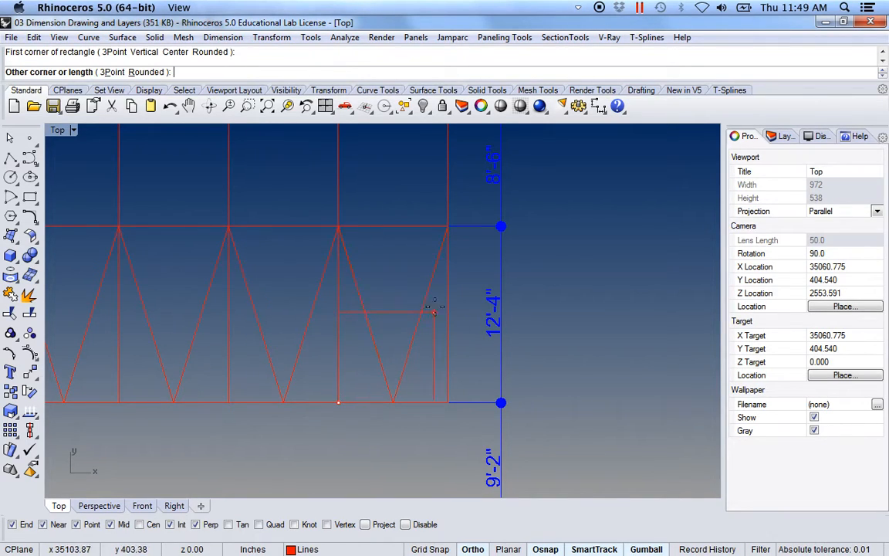
pyautogui.click(446, 226)
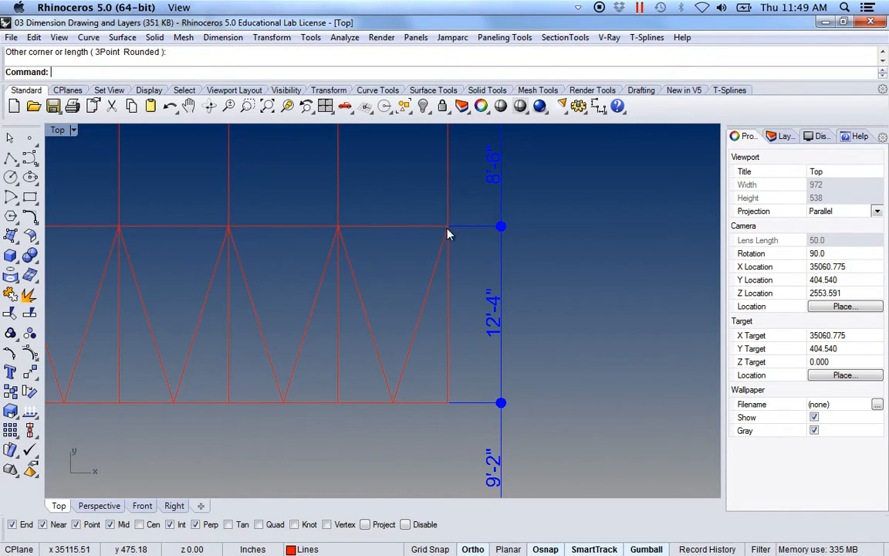
# Turn off the Gumball and move the new rectangle straight down, clear below the recess floor line
pyautogui.click(438, 403)
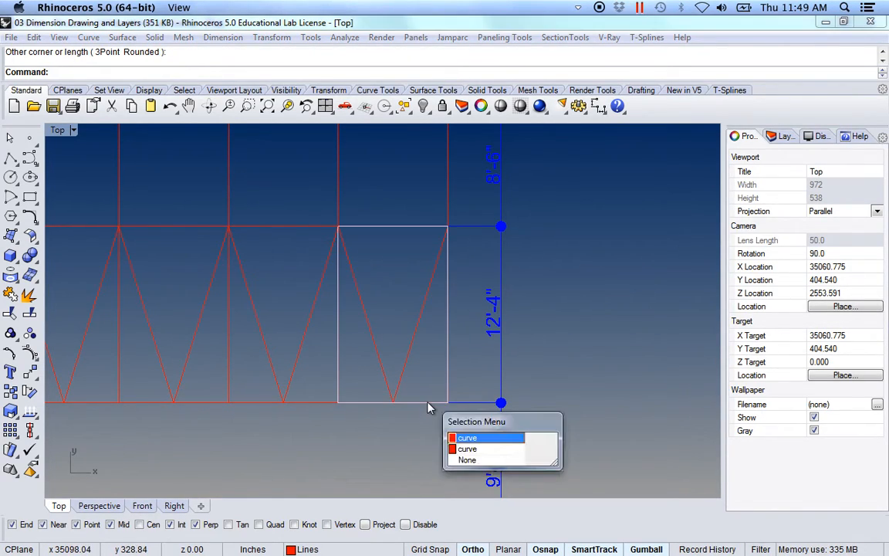
pyautogui.click(478, 440)
pyautogui.scroll(-6, 456, 433)
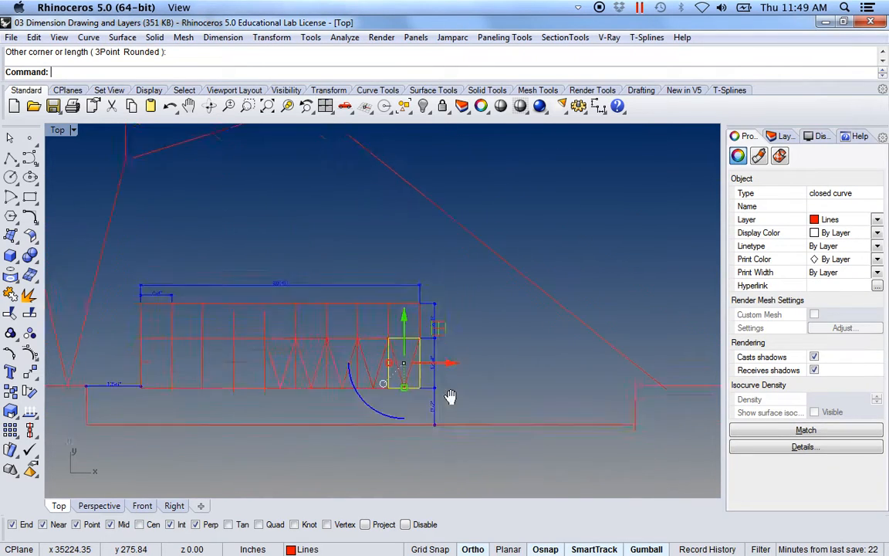
pyautogui.click(644, 549)
pyautogui.write('m')
pyautogui.press('Return')
pyautogui.click(444, 293)
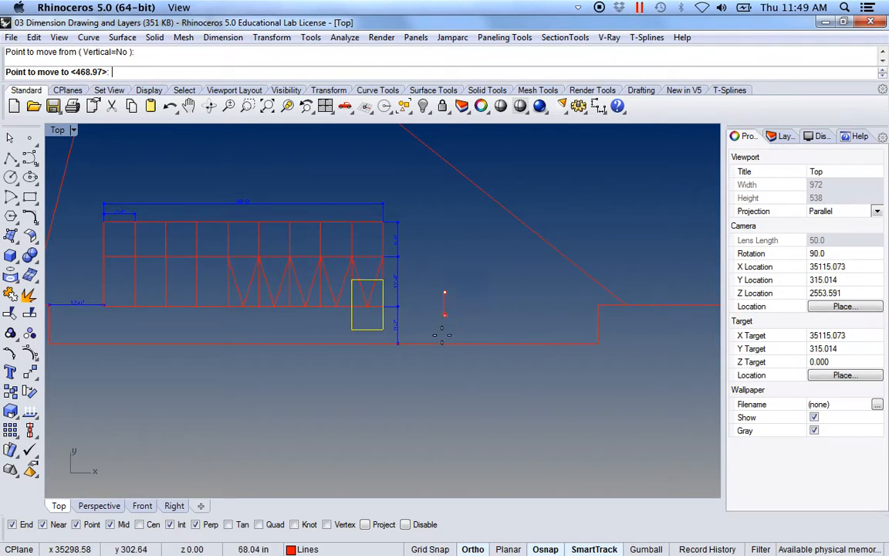
pyautogui.click(445, 401)
pyautogui.rightClick(434, 404)
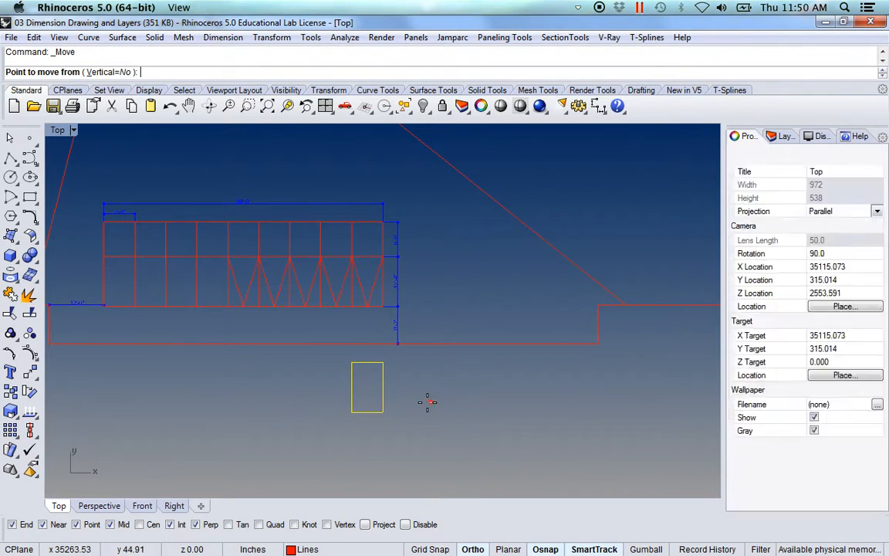
pyautogui.press('Escape')
pyautogui.press('Escape')
# Draw a V-shaped polyline in the rectangle from its upper-left corner through the bottom edge's midpoint to the upper-right corner
pyautogui.scroll(4, 376, 395)
pyautogui.scroll(3, 376, 396)
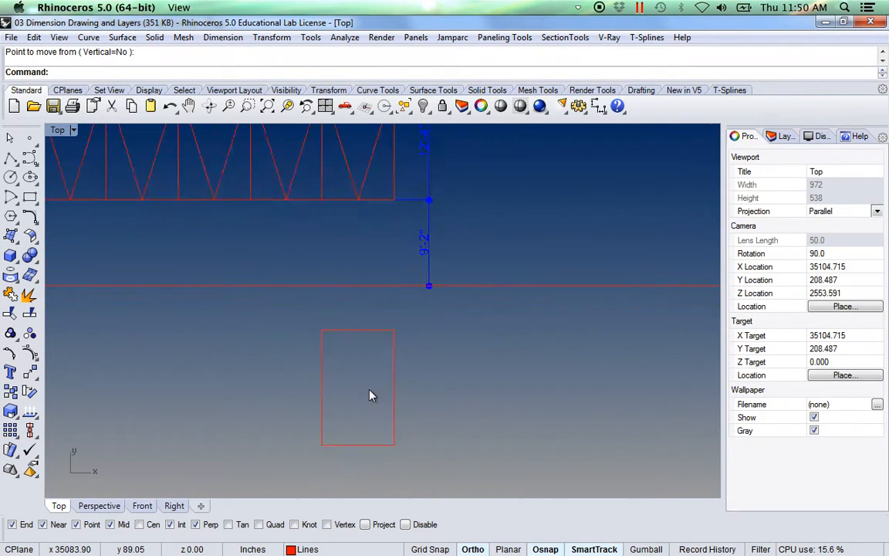
pyautogui.click(10, 158)
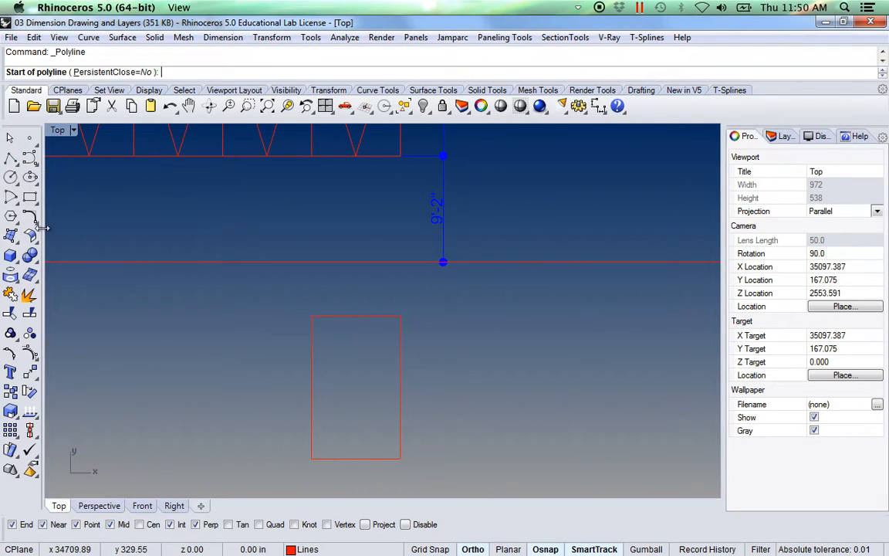
pyautogui.click(312, 316)
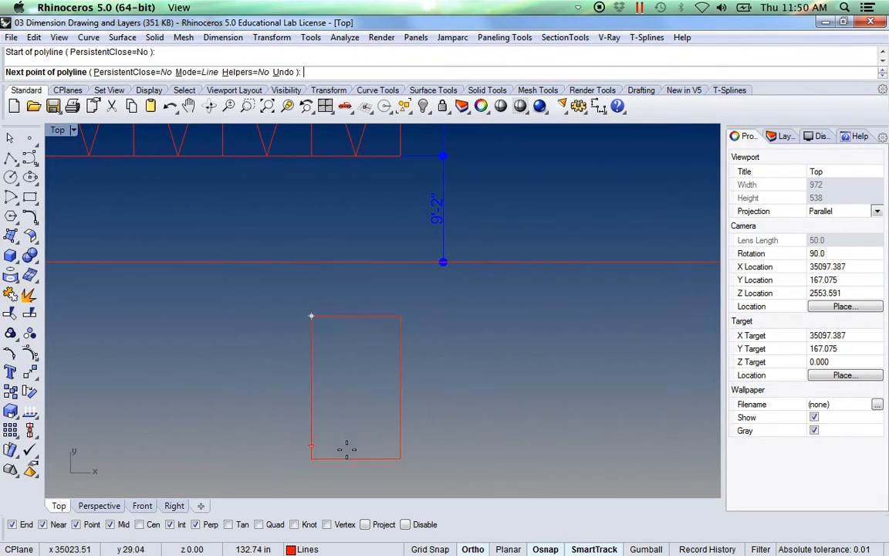
pyautogui.click(356, 458)
pyautogui.click(400, 316)
pyautogui.press('Return')
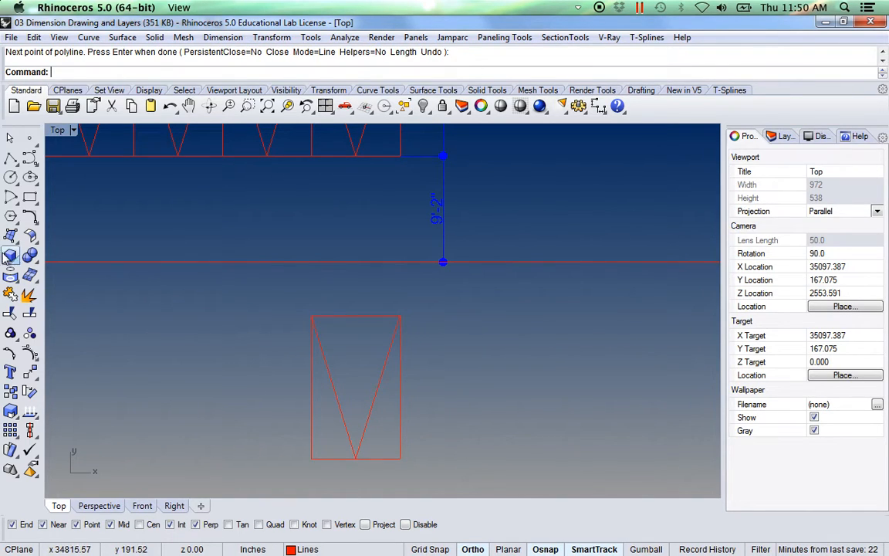
pyautogui.click(366, 434)
pyautogui.click(10, 371)
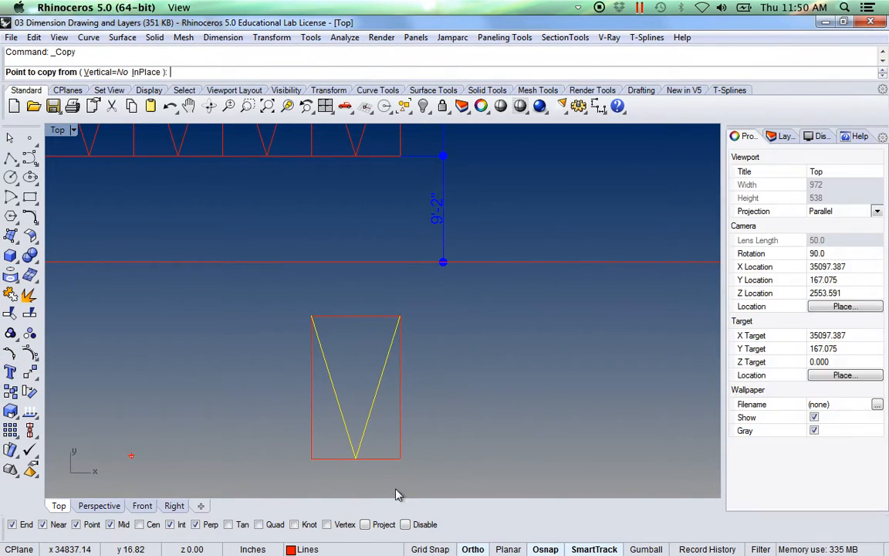
pyautogui.click(355, 458)
pyautogui.moveTo(387, 218); pyautogui.dragTo(369, 345, button='right')
pyautogui.scroll(-15, 386, 391)
pyautogui.scroll(-3, 386, 391)
pyautogui.scroll(8, 397, 363)
pyautogui.scroll(10, 427, 398)
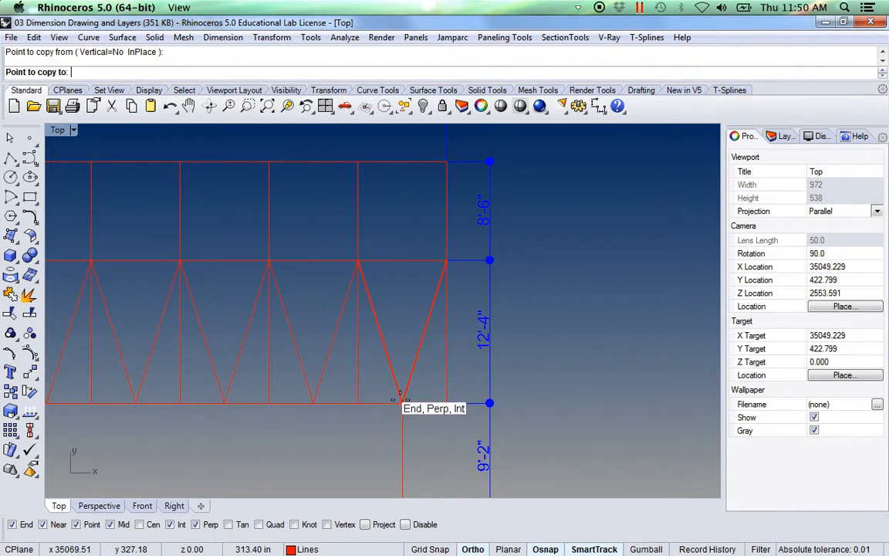
pyautogui.press('Return')
# Copy the V-shaped polyline by its upper-right corner onto successive upper-right cell corners of the grid's lower row, starting at the rightmost cell
pyautogui.scroll(-6, 399, 416)
pyautogui.moveTo(397, 446); pyautogui.dragTo(396, 286, button='right')
pyautogui.press('BackSpace')
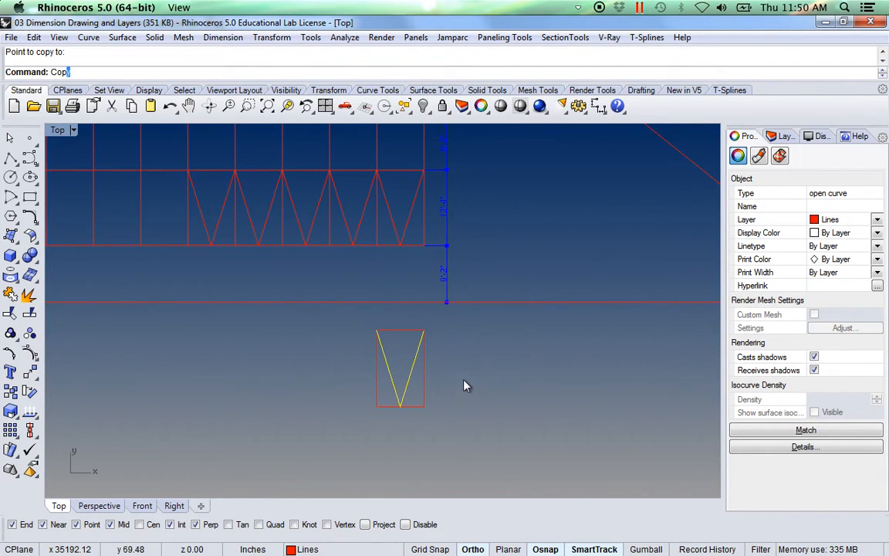
pyautogui.press('Return')
pyautogui.click(424, 330)
pyautogui.moveTo(427, 268); pyautogui.dragTo(457, 339, button='right')
pyautogui.click(454, 244)
pyautogui.click(407, 241)
pyautogui.click(360, 241)
pyautogui.click(312, 241)
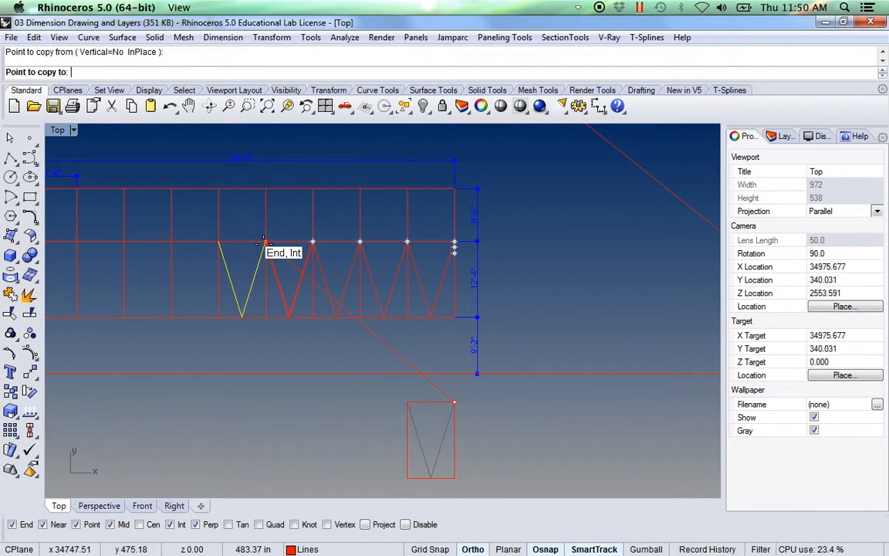
pyautogui.press('Return')
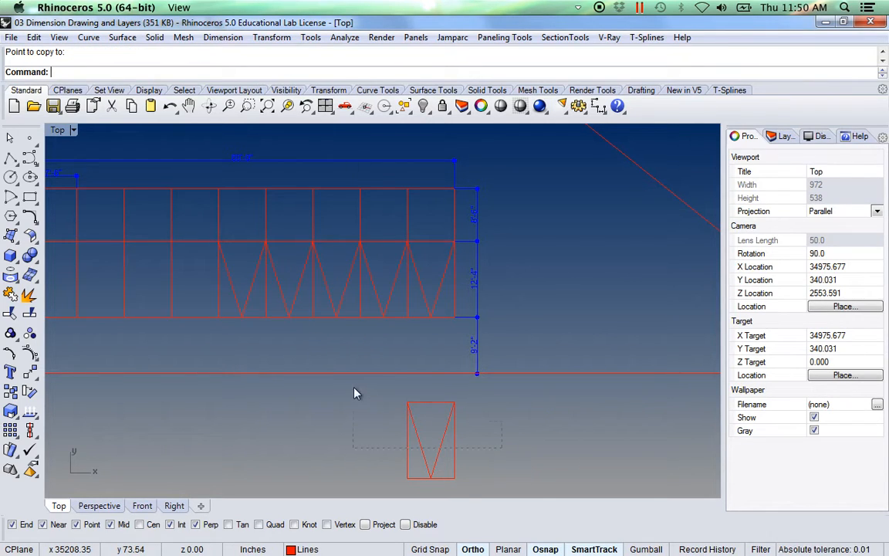
# Delete the template rectangle and its V-shaped polyline below the recess floor line
pyautogui.moveTo(353, 392); pyautogui.dragTo(357, 392)
pyautogui.press('Delete')
pyautogui.scroll(-4, 645, 384)
pyautogui.scroll(-6, 644, 379)
pyautogui.scroll(-4, 605, 355)
# Review the dimensioned OMA - Casa da Musica PDF in Acrobat against the undimensioned elevation, and return to Rhinoceros
pyautogui.moveTo(619, 352)
pyautogui.mouseDown(button='right')
pyautogui.moveTo(439, 332)
pyautogui.moveTo(357, 336)
pyautogui.mouseUp(button='right')
pyautogui.scroll(-6, 404, 342)
pyautogui.moveTo(554, 357)
pyautogui.mouseDown(button='right')
pyautogui.moveTo(331, 339)
pyautogui.moveTo(342, 347)
pyautogui.mouseUp(button='right')
pyautogui.scroll(5, 359, 341)
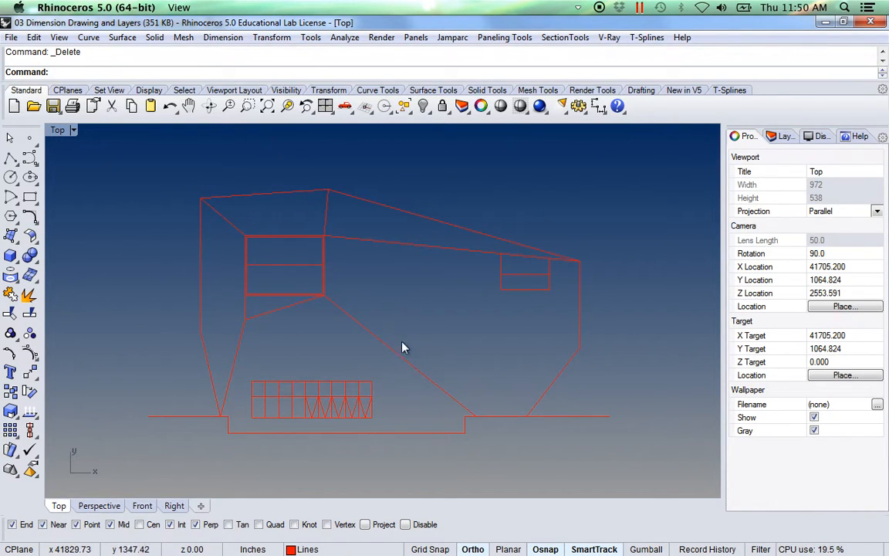
pyautogui.moveTo(369, 551)
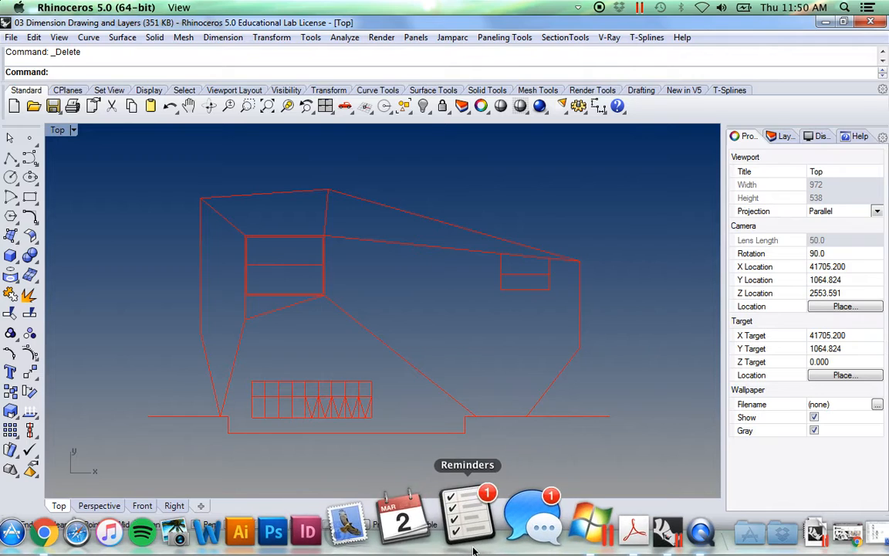
pyautogui.click(571, 529)
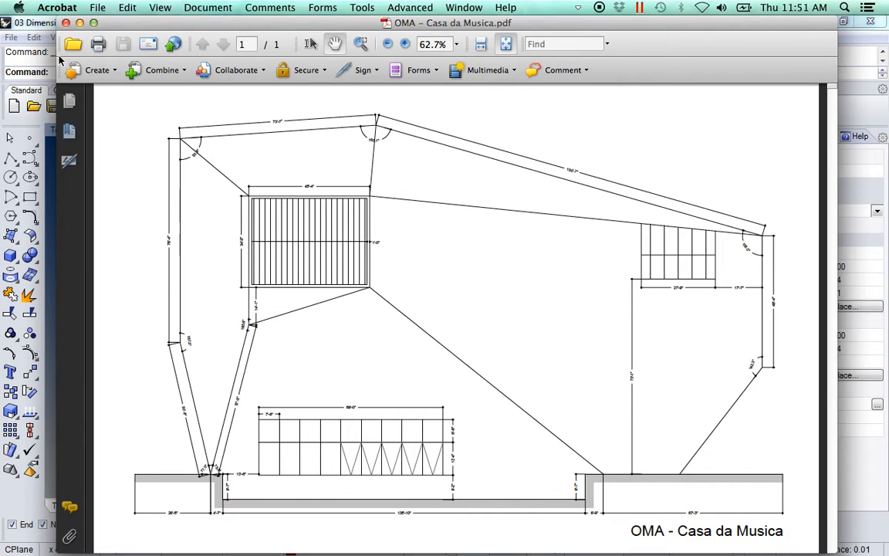
pyautogui.click(80, 23)
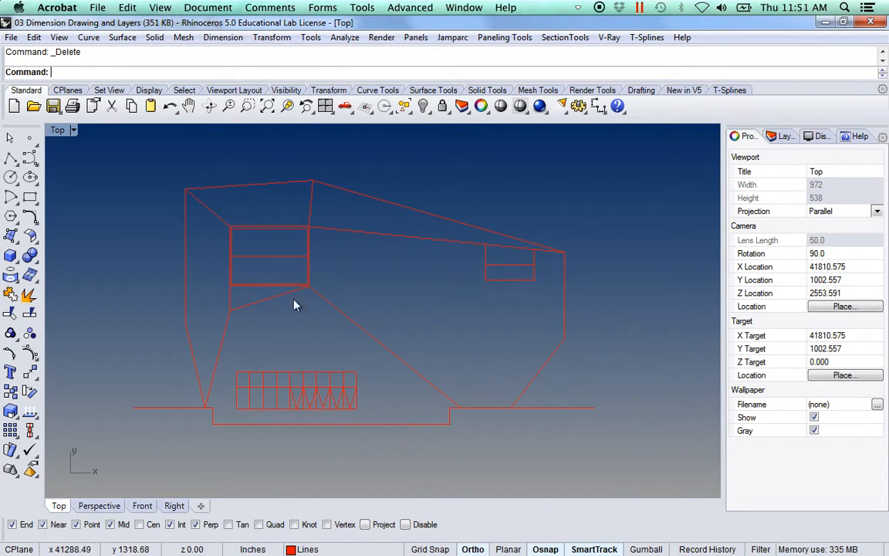
pyautogui.scroll(-1, 435, 354)
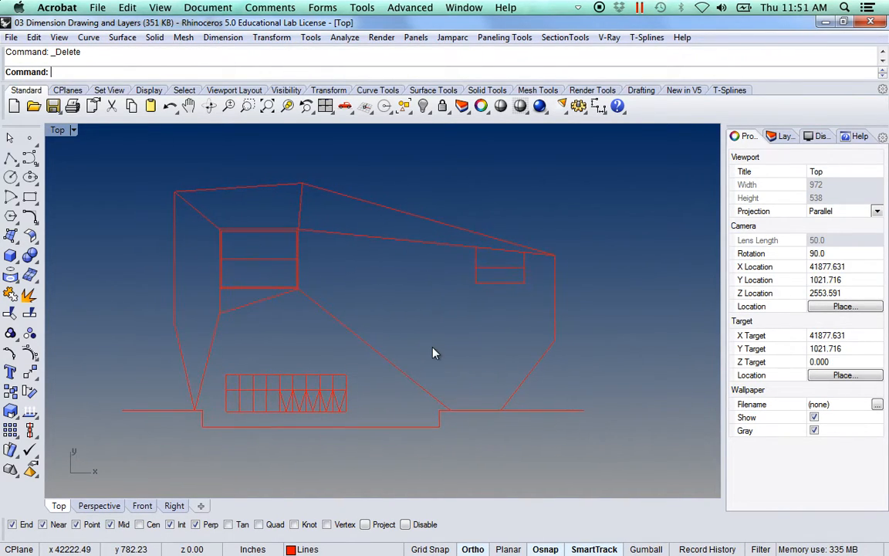
pyautogui.scroll(2, 433, 353)
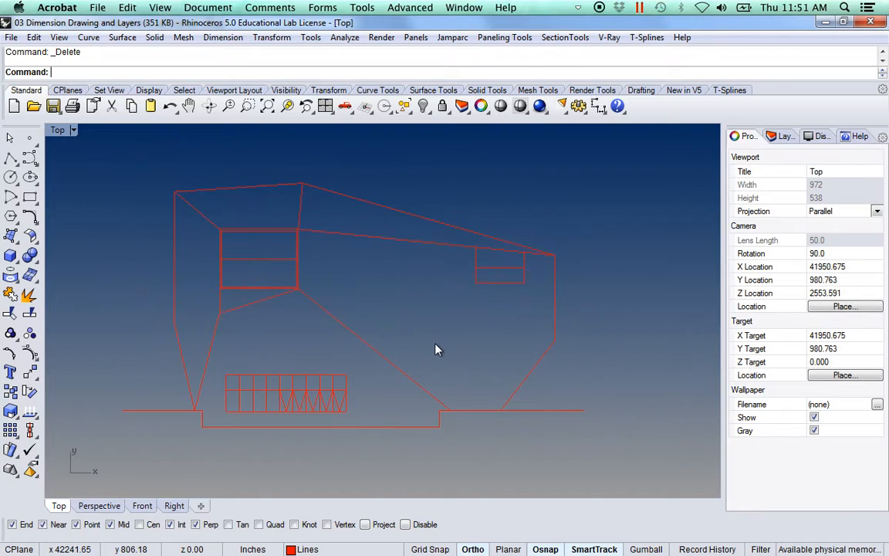
pyautogui.moveTo(432, 331); pyautogui.dragTo(427, 328, button='right')
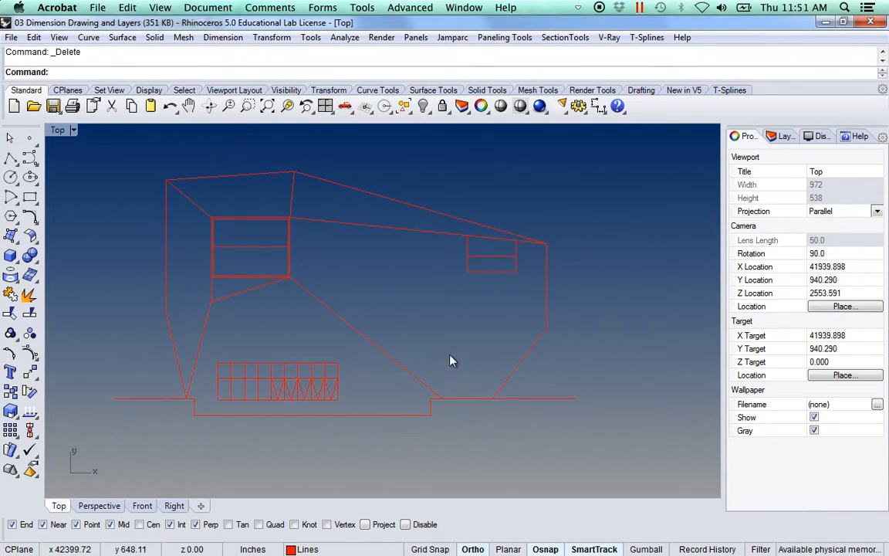
# Create two new layers named Line01 and Line02
pyautogui.click(784, 137)
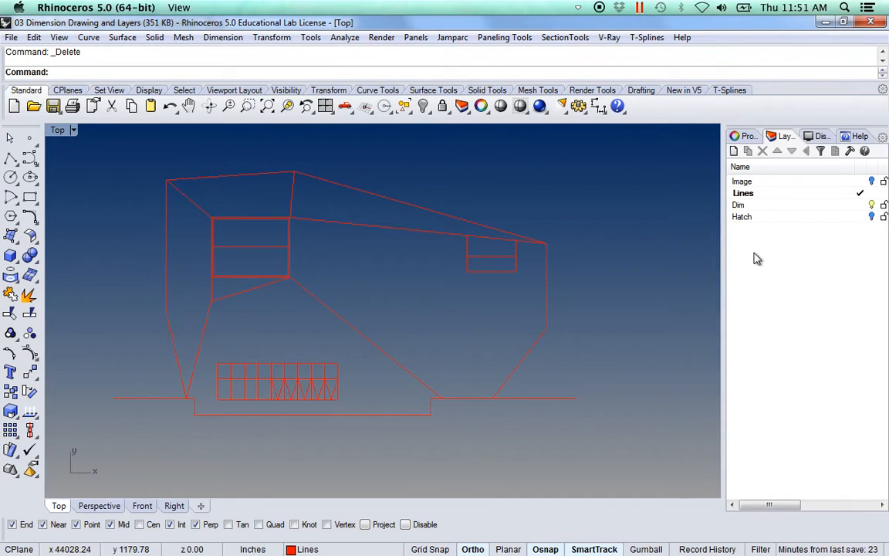
pyautogui.moveTo(570, 328); pyautogui.dragTo(569, 337, button='right')
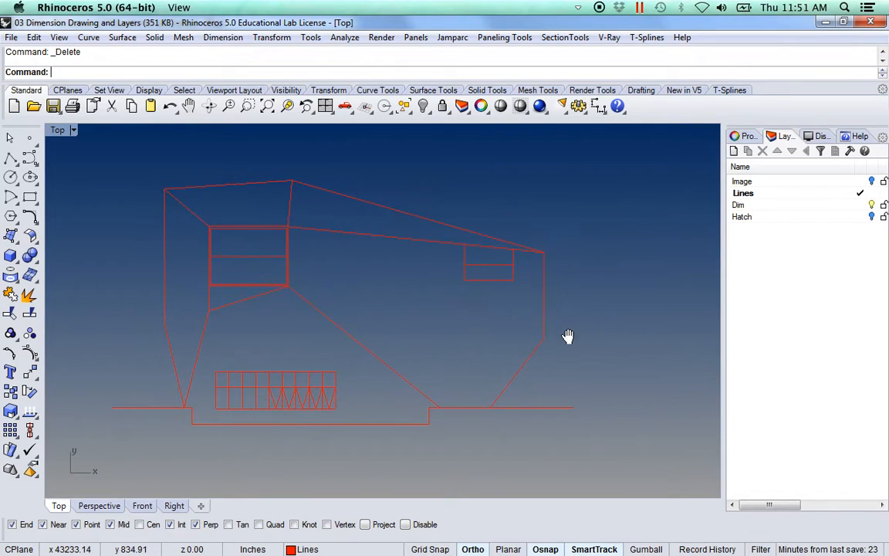
pyautogui.click(735, 152)
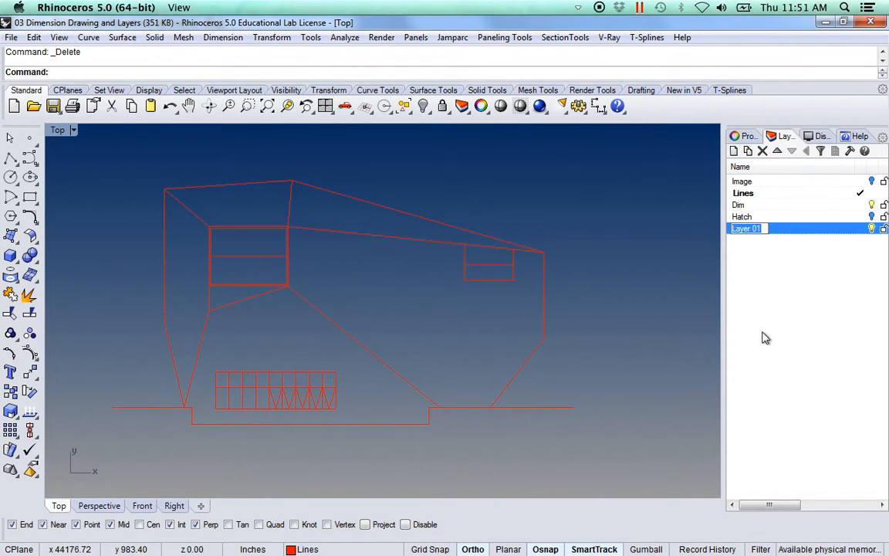
pyautogui.write('Line')
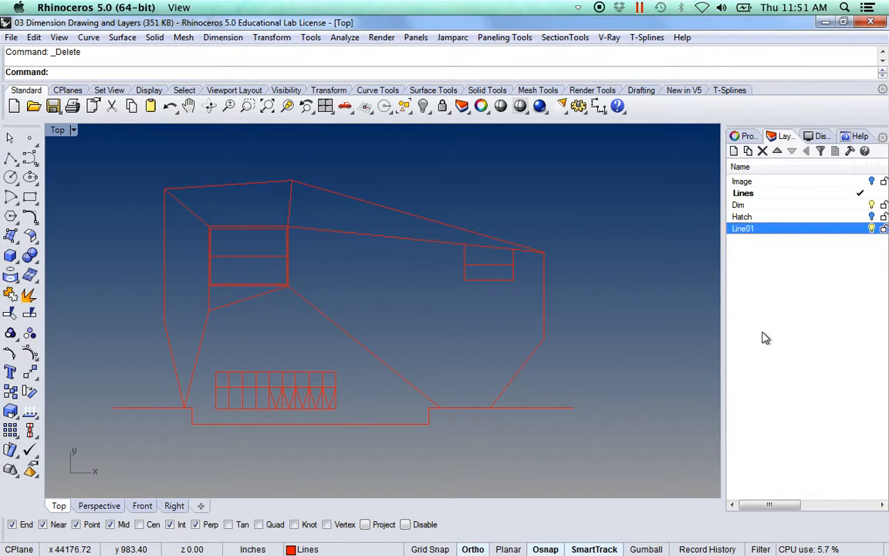
pyautogui.click(763, 337)
pyautogui.click(734, 151)
pyautogui.write('Line02')
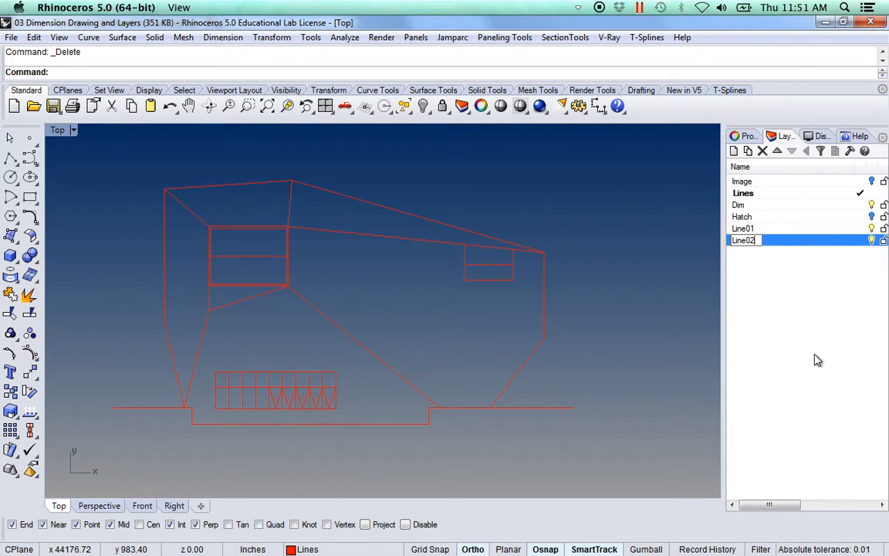
pyautogui.click(816, 360)
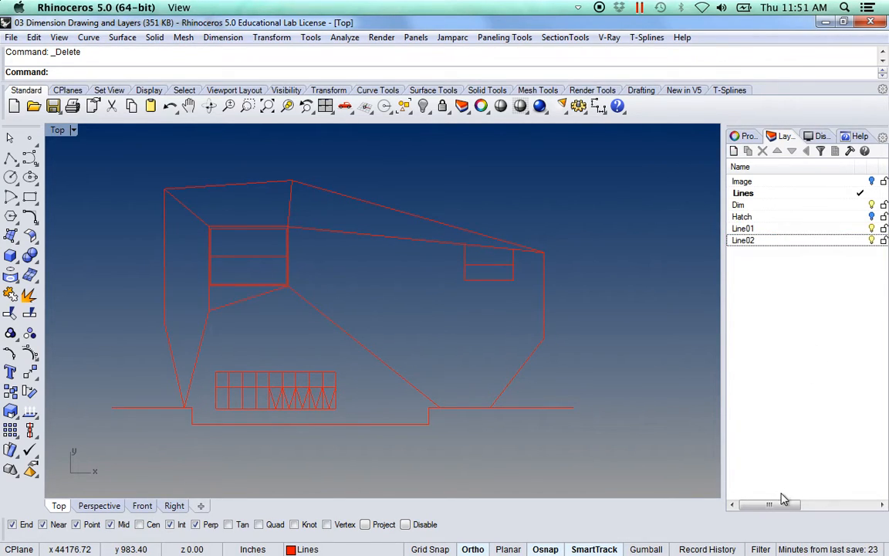
# Set the Line01 layer's colour to Green and the Line02 layer's colour to Purple
pyautogui.moveTo(851, 170); pyautogui.dragTo(798, 168)
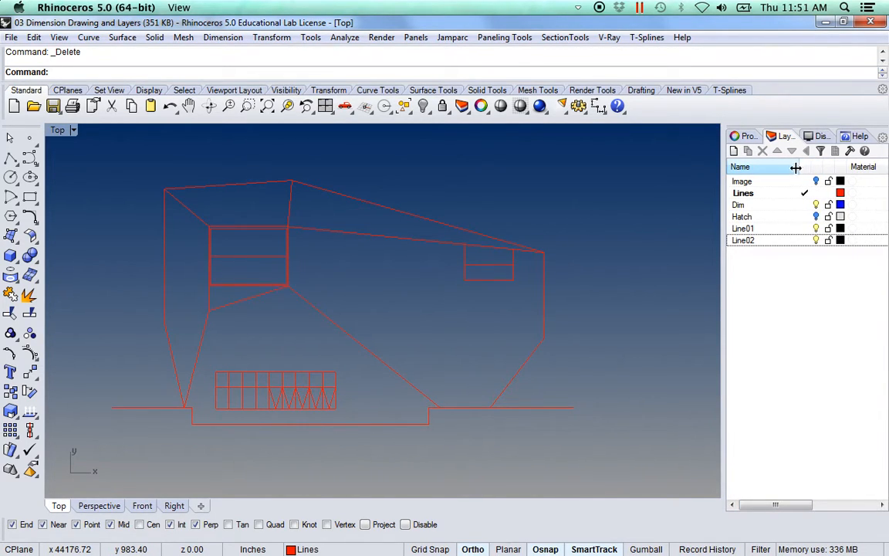
pyautogui.click(841, 230)
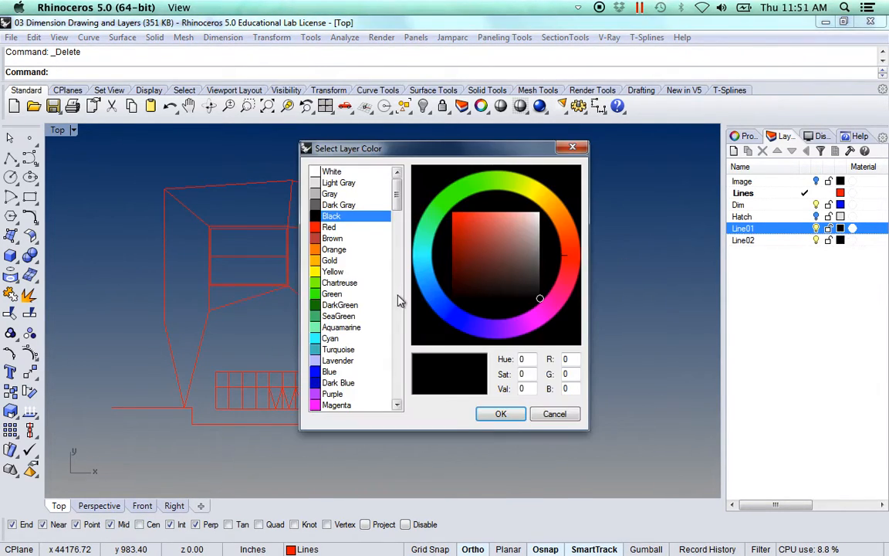
pyautogui.click(334, 294)
pyautogui.click(501, 413)
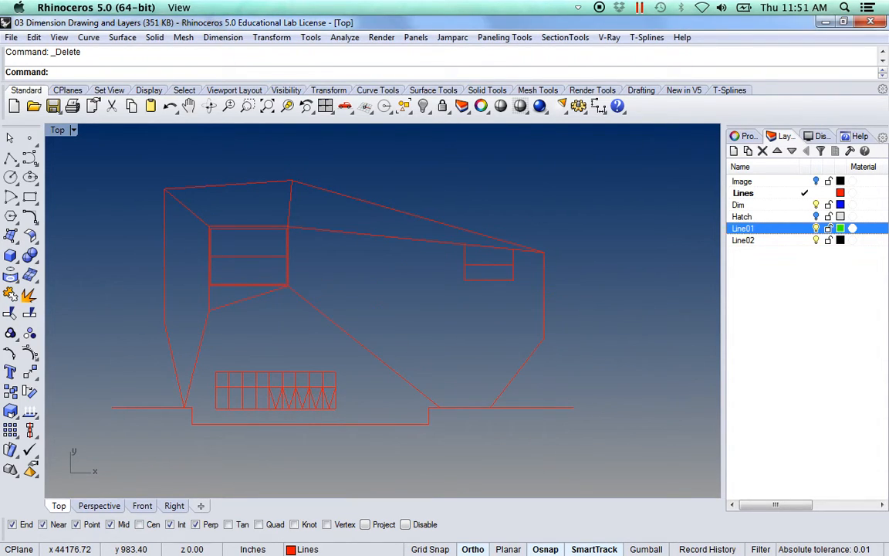
pyautogui.click(841, 240)
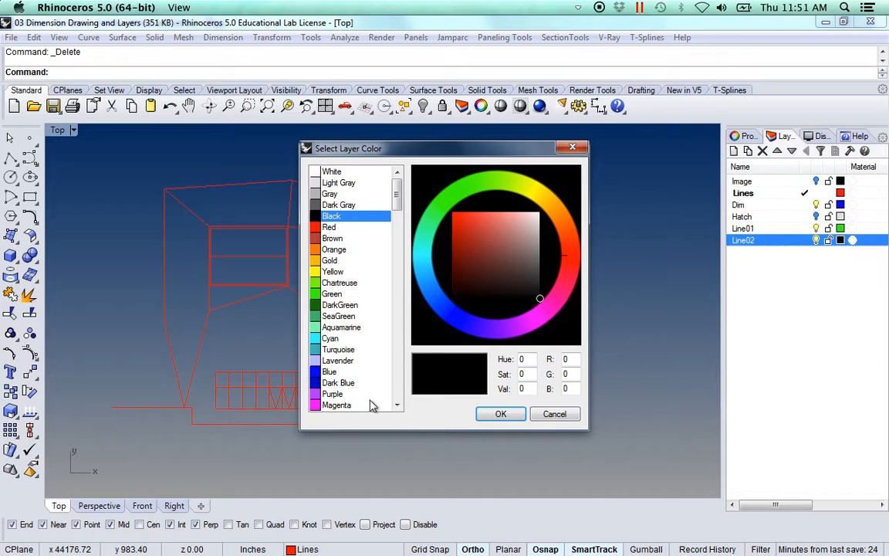
pyautogui.click(333, 393)
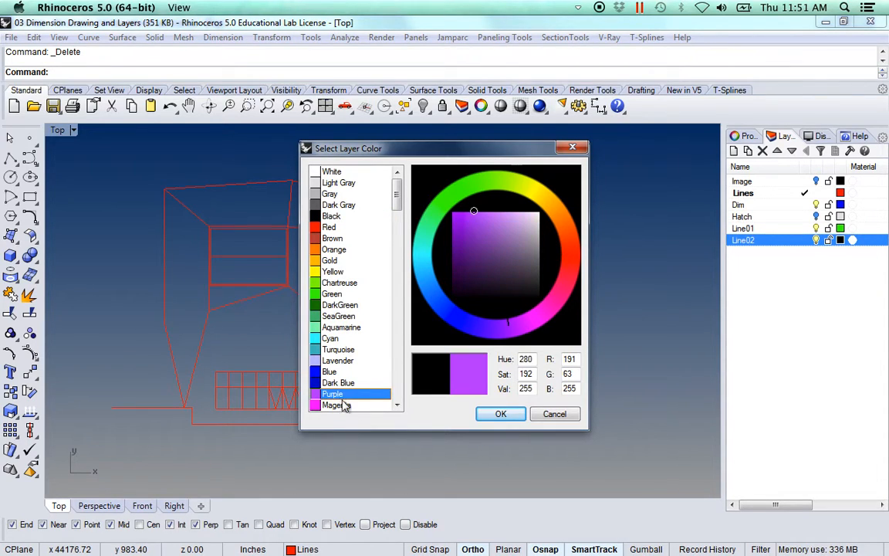
pyautogui.click(503, 414)
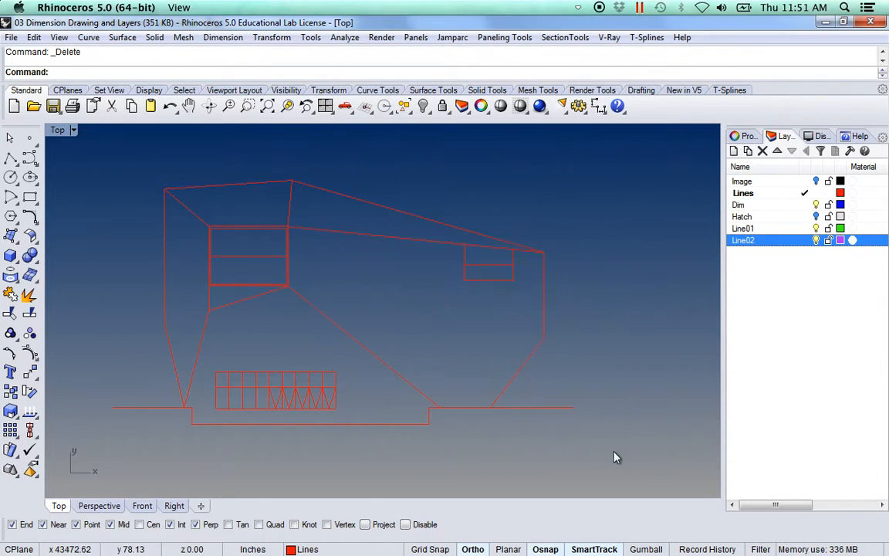
pyautogui.click(840, 241)
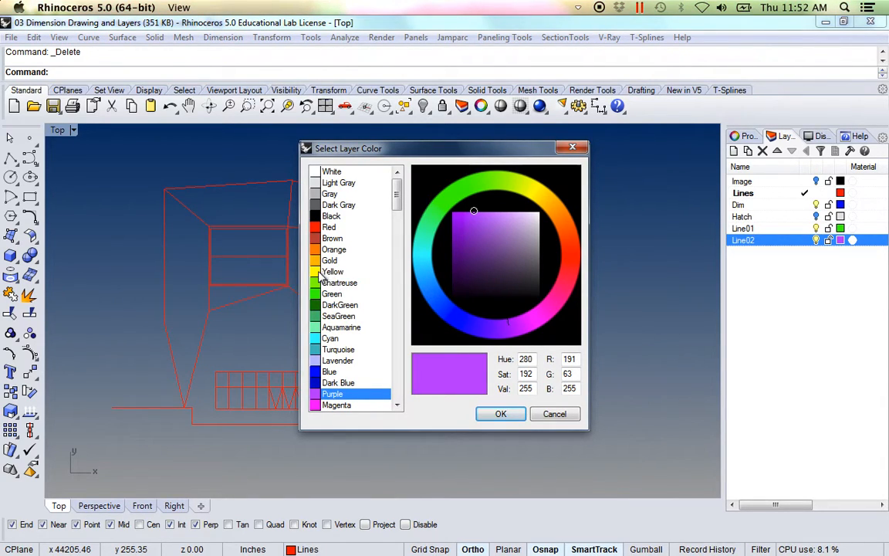
pyautogui.click(500, 414)
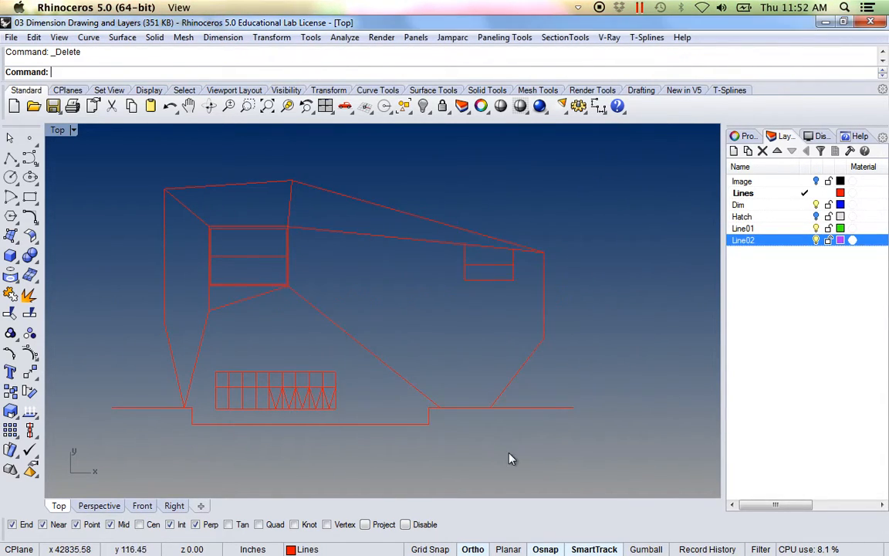
pyautogui.click(506, 389)
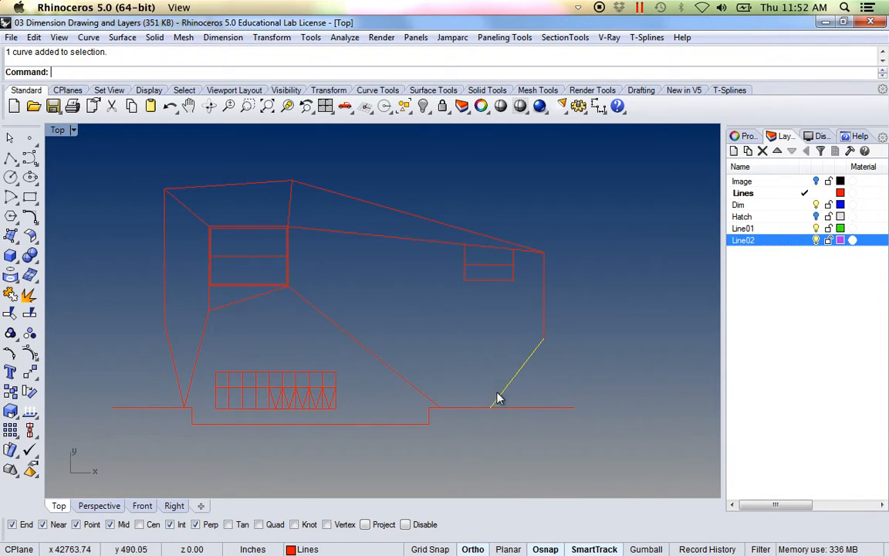
pyautogui.click(546, 376)
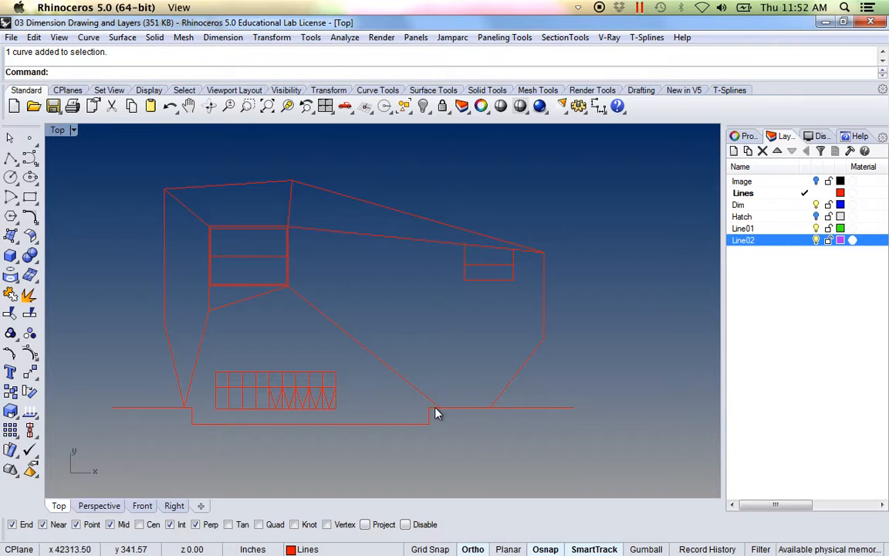
pyautogui.moveTo(473, 430); pyautogui.dragTo(479, 429, button='right')
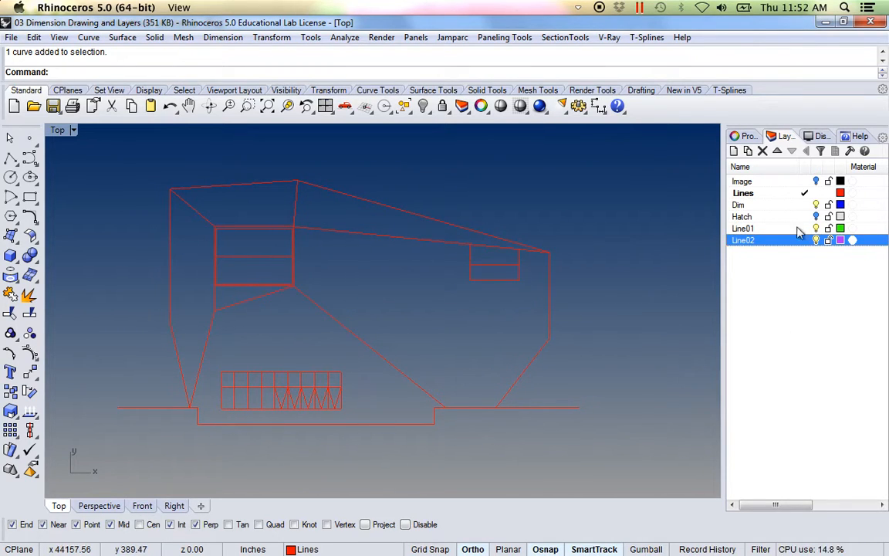
# Select both ground lines plus the recess's side and floor lines, and change their layer to Line01
pyautogui.click(550, 414)
pyautogui.scroll(5, 440, 433)
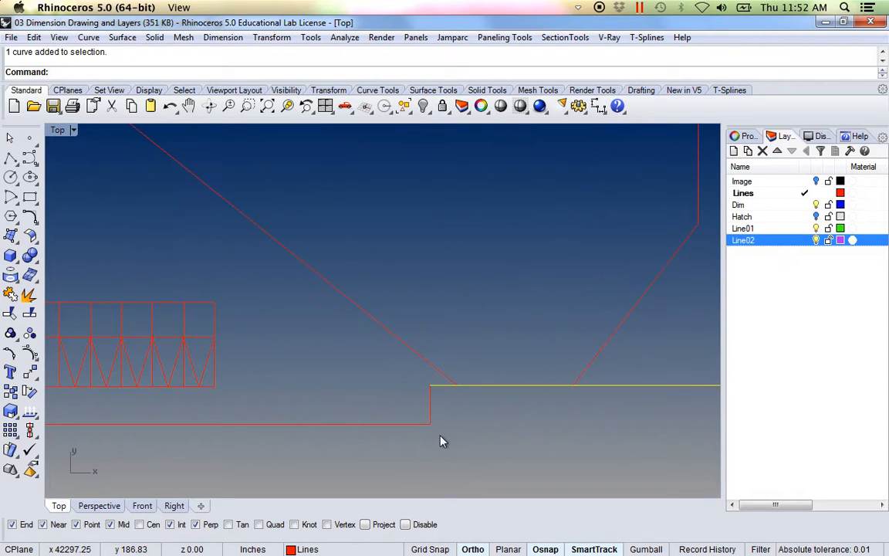
pyautogui.keyDown('shift'); pyautogui.moveTo(420, 418); pyautogui.dragTo(417, 420); pyautogui.keyUp('shift')
pyautogui.scroll(-4, 409, 422)
pyautogui.moveTo(282, 409); pyautogui.dragTo(493, 388, button='right')
pyautogui.scroll(6, 255, 399)
pyautogui.keyDown('shift'); pyautogui.click(289, 374); pyautogui.keyUp('shift')
pyautogui.keyDown('shift'); pyautogui.click(199, 358); pyautogui.keyUp('shift')
pyautogui.scroll(4, 235, 367)
pyautogui.scroll(-8, 235, 369)
pyautogui.scroll(-4, 237, 369)
pyautogui.moveTo(407, 348); pyautogui.dragTo(346, 379, button='right')
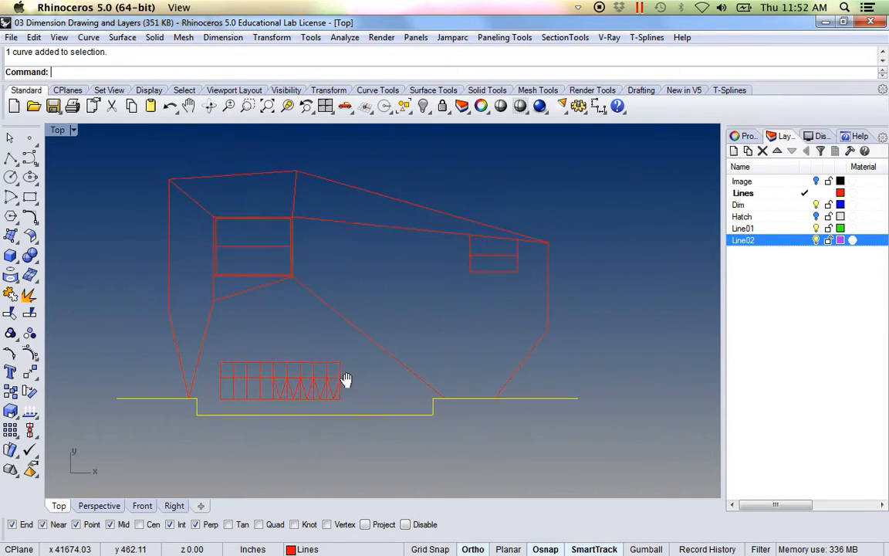
pyautogui.rightClick(748, 230)
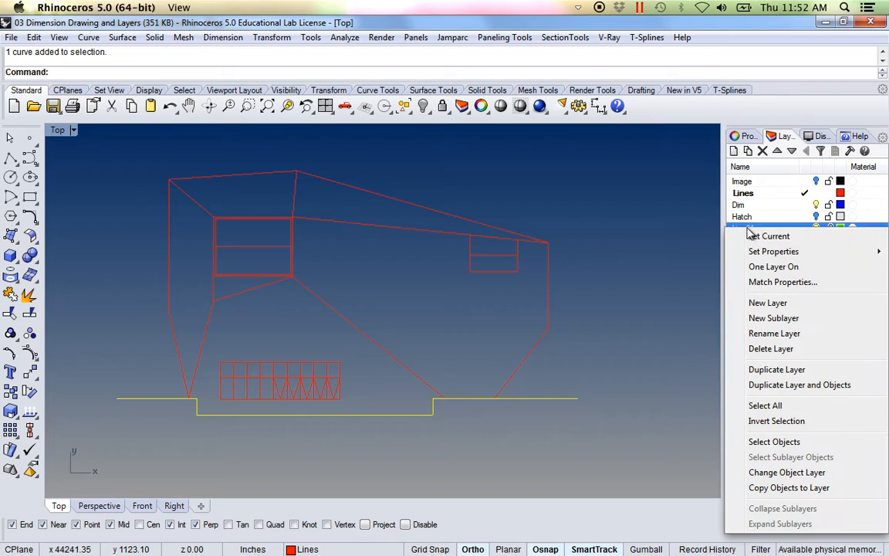
pyautogui.click(807, 473)
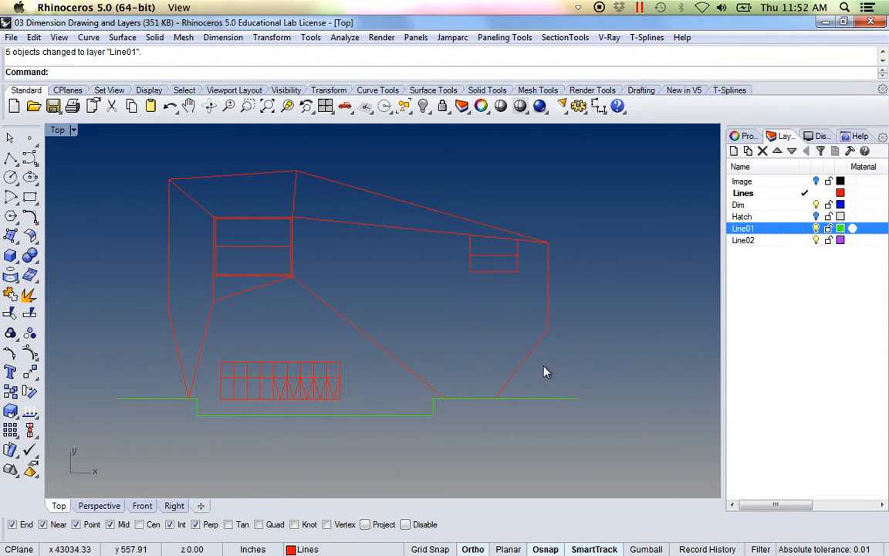
# Select the frame and divider lines of the large window and the small upper window, and change their layer to Line02
pyautogui.scroll(5, 251, 255)
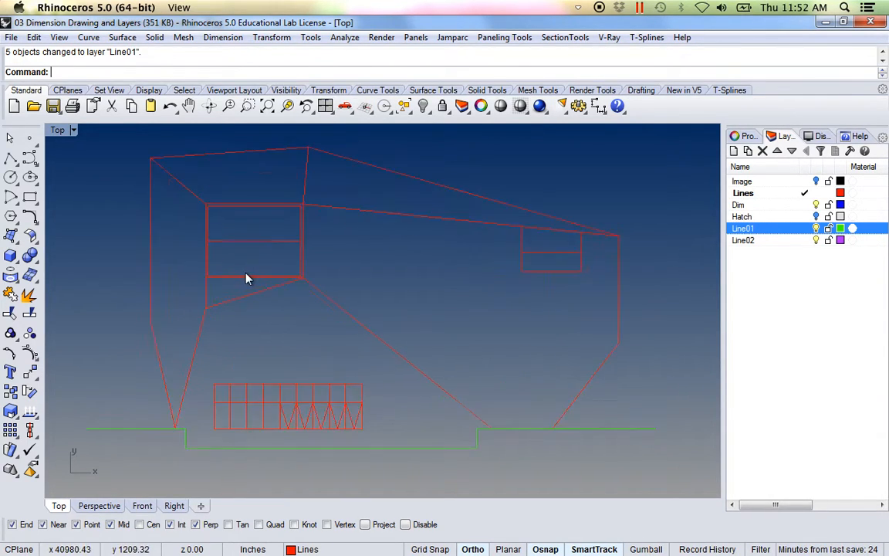
pyautogui.moveTo(479, 296); pyautogui.dragTo(285, 323, button='right')
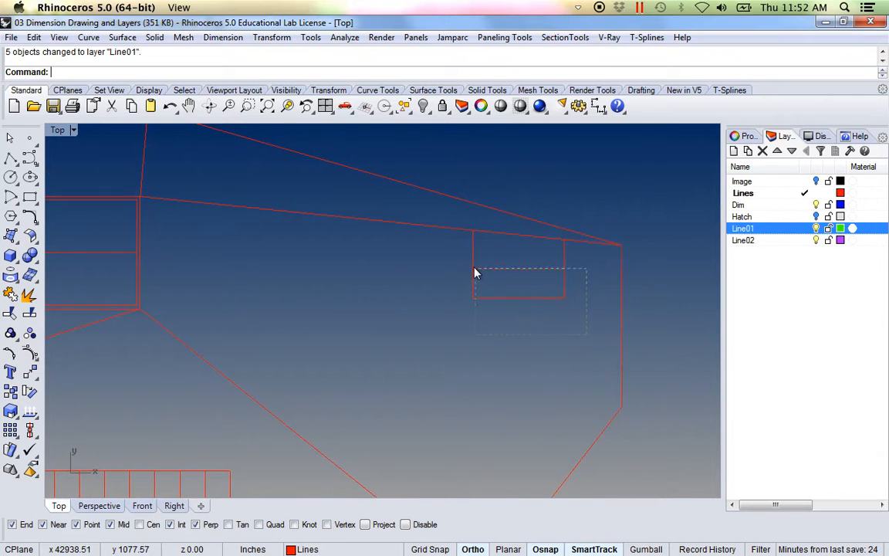
pyautogui.moveTo(476, 269); pyautogui.dragTo(456, 261)
pyautogui.moveTo(175, 302); pyautogui.dragTo(407, 317, button='right')
pyautogui.scroll(6, 260, 335)
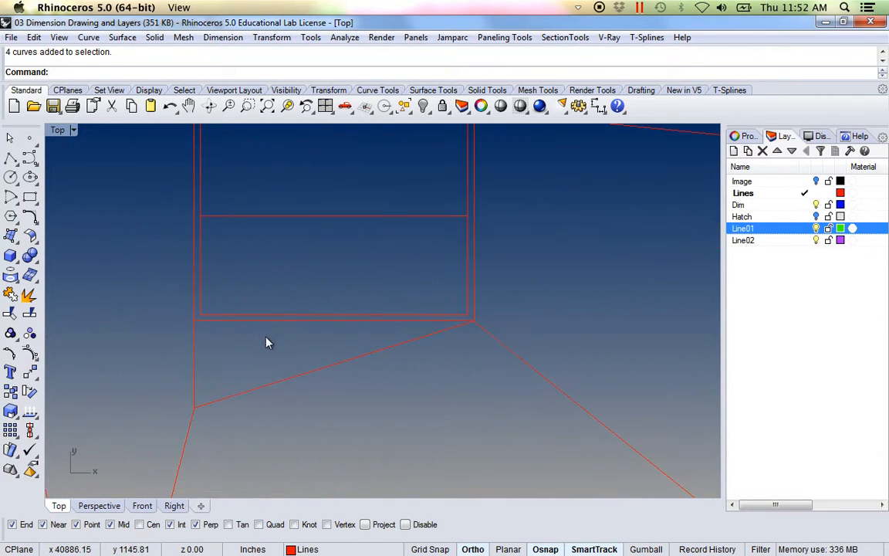
pyautogui.moveTo(294, 253); pyautogui.dragTo(266, 204)
pyautogui.scroll(-4, 296, 260)
pyautogui.scroll(-4, 420, 288)
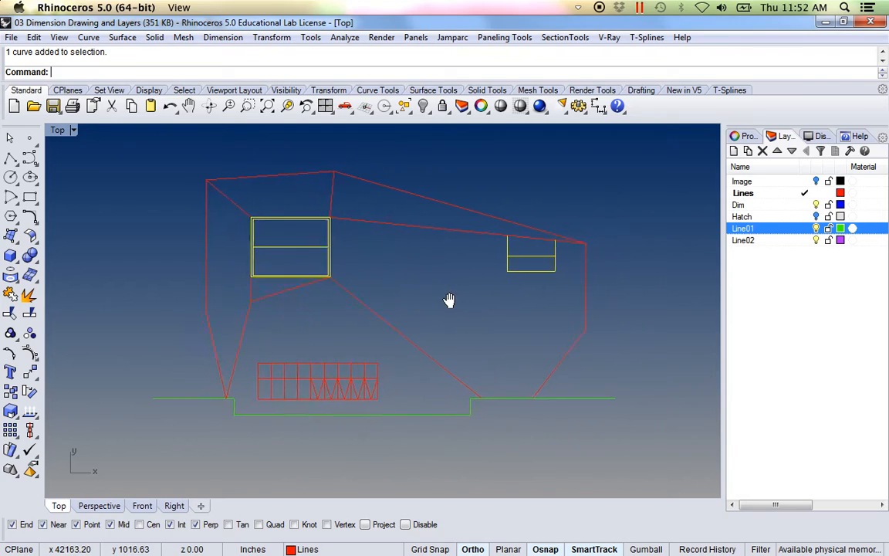
pyautogui.rightClick(743, 242)
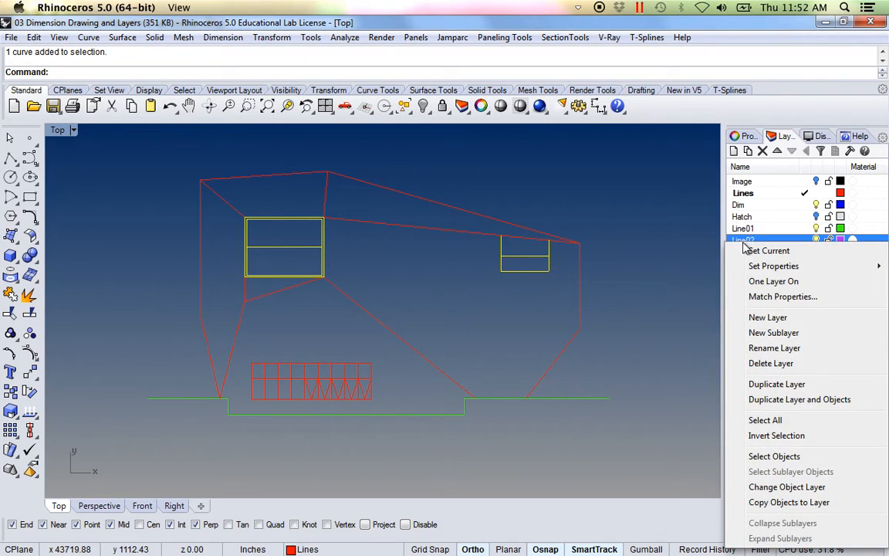
pyautogui.click(806, 487)
pyautogui.moveTo(437, 338)
pyautogui.mouseDown(button='right')
pyautogui.moveTo(446, 345)
pyautogui.moveTo(442, 361)
pyautogui.mouseUp(button='right')
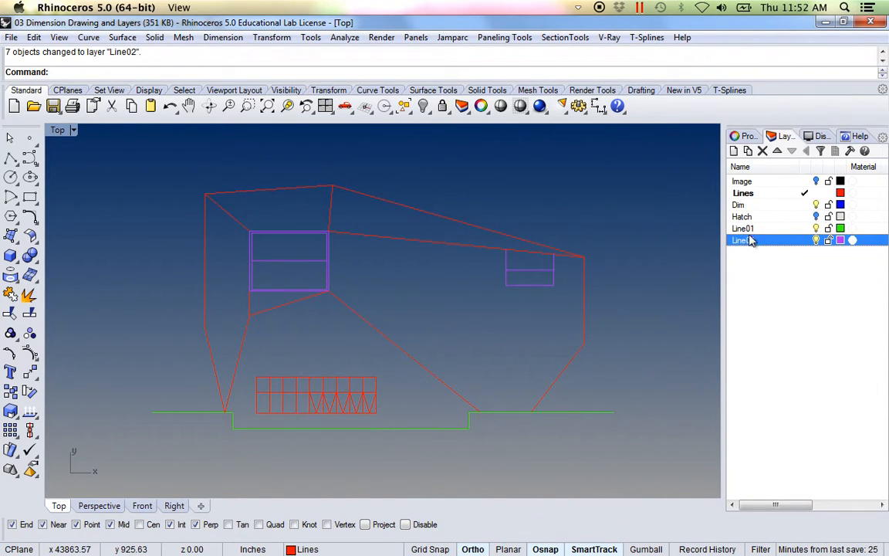
# Toggle the Line02 layer's visibility off and on to check which lines belong to it
pyautogui.click(817, 240)
pyautogui.click(817, 240)
pyautogui.click(817, 240)
pyautogui.click(817, 240)
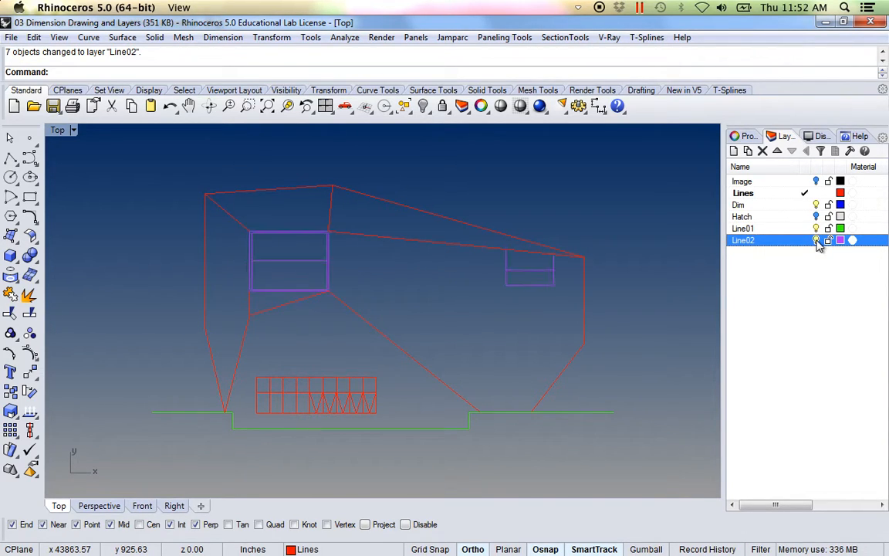
pyautogui.moveTo(492, 214); pyautogui.dragTo(603, 349)
pyautogui.moveTo(496, 244); pyautogui.dragTo(609, 330)
pyautogui.hotkey('ctrl', 'z')
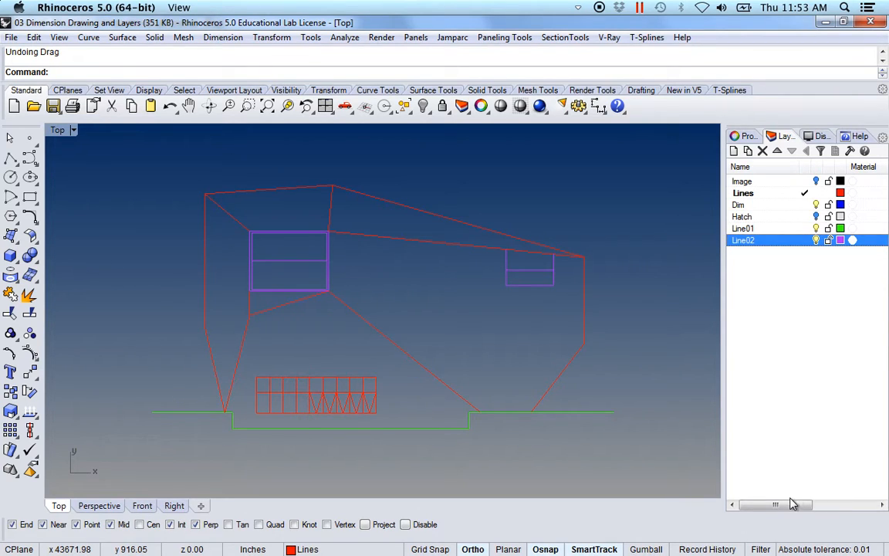
pyautogui.moveTo(789, 508)
pyautogui.mouseDown()
pyautogui.moveTo(803, 508)
pyautogui.moveTo(777, 508)
pyautogui.mouseUp()
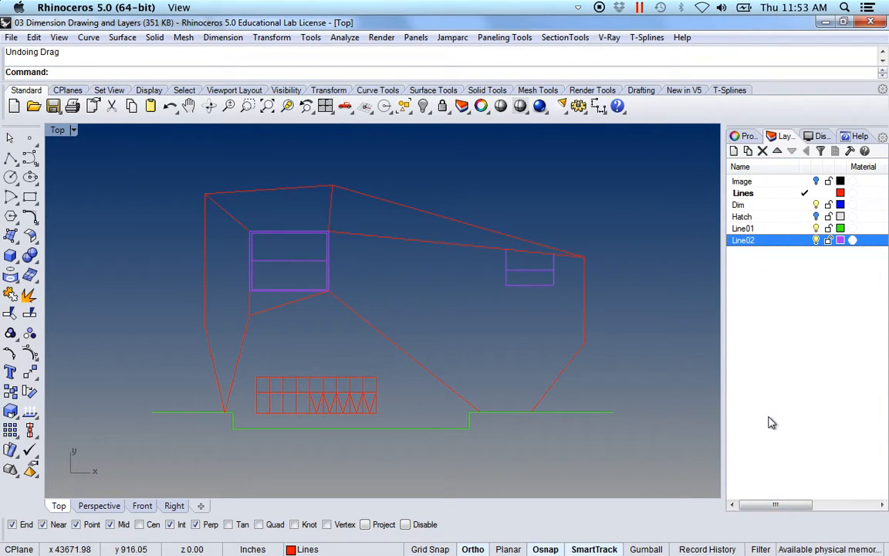
# Select the ground line beside the recess, inspect its object properties against the layer list, and deselect it
pyautogui.click(565, 414)
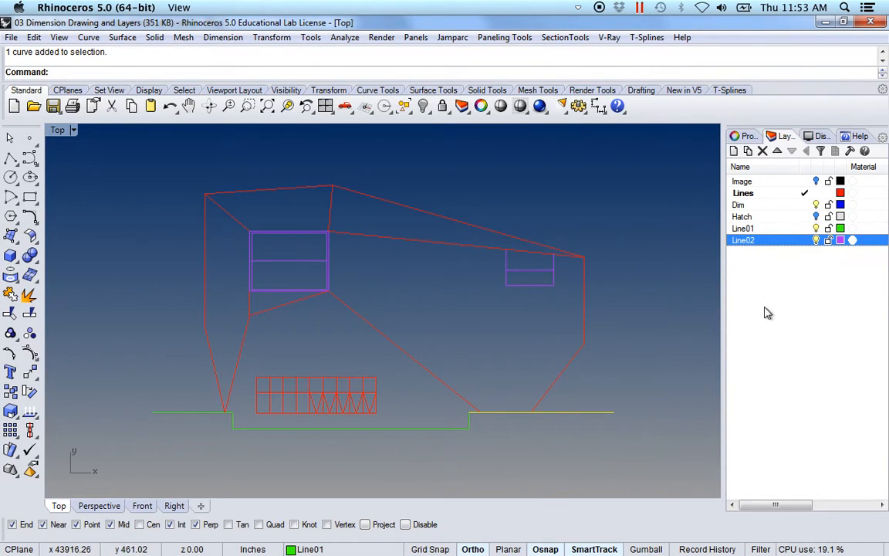
pyautogui.click(746, 137)
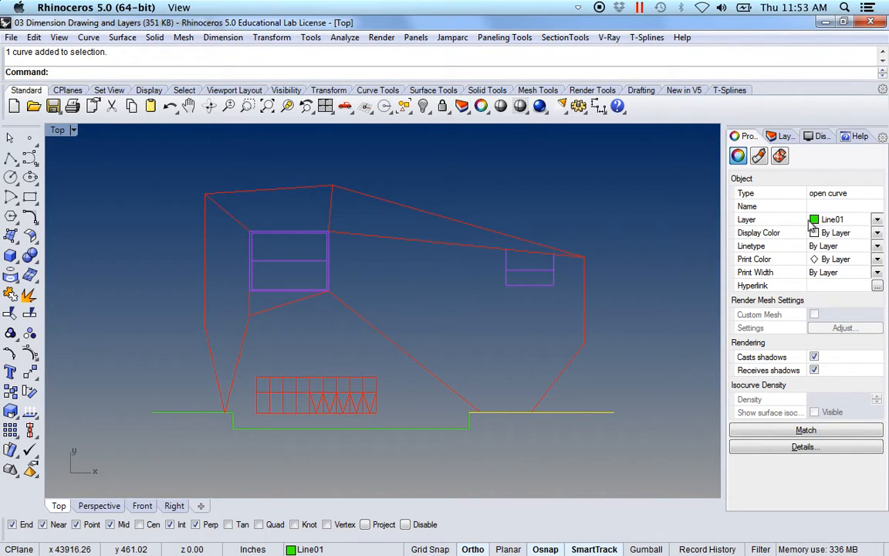
pyautogui.click(784, 136)
pyautogui.click(749, 137)
pyautogui.click(784, 136)
pyautogui.click(746, 136)
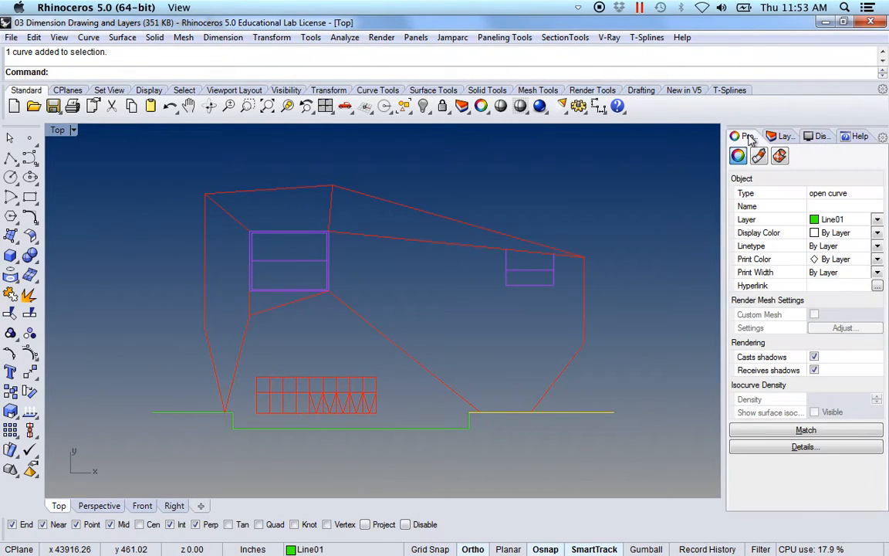
pyautogui.click(619, 207)
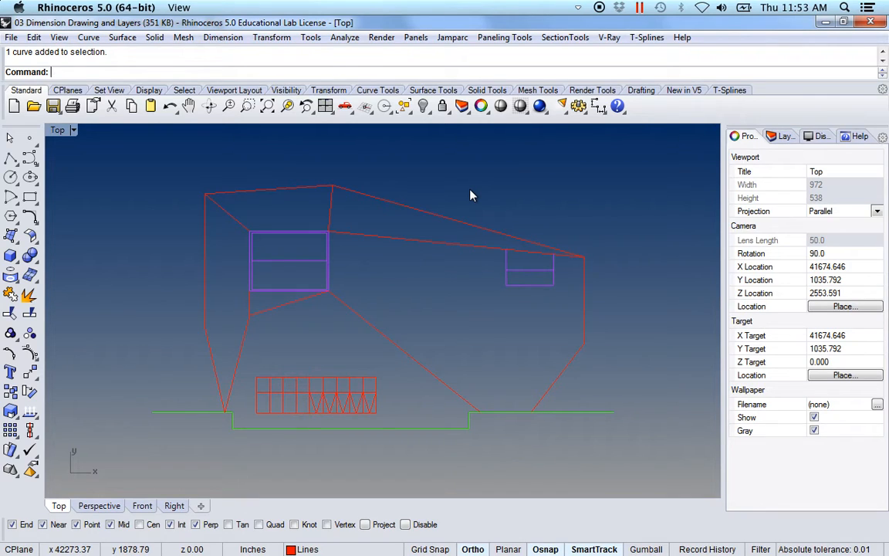
pyautogui.write('Prop')
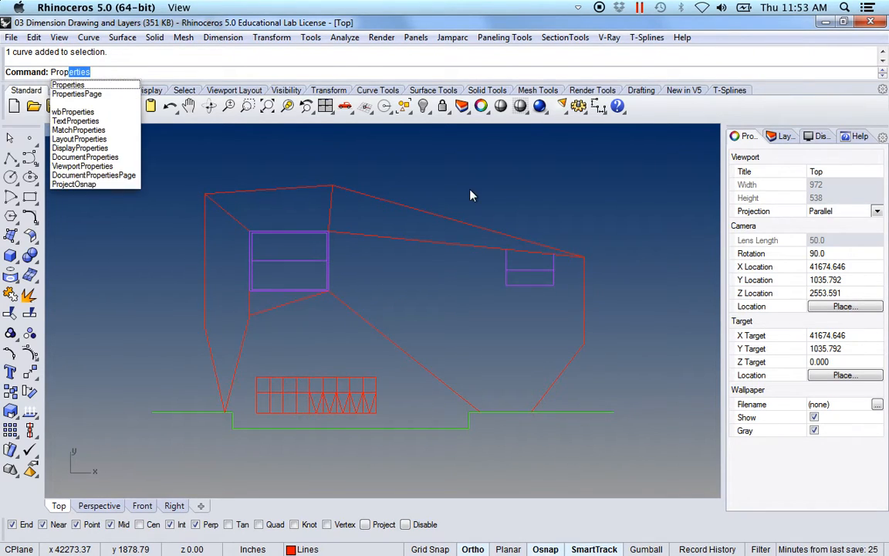
pyautogui.press('Escape')
pyautogui.press('Escape')
pyautogui.write('Layer')
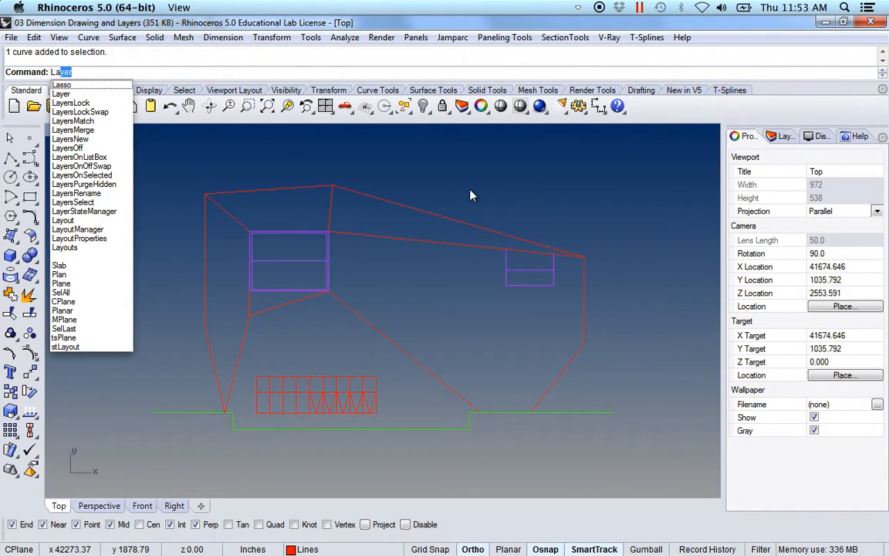
pyautogui.press('Escape')
pyautogui.press('Escape')
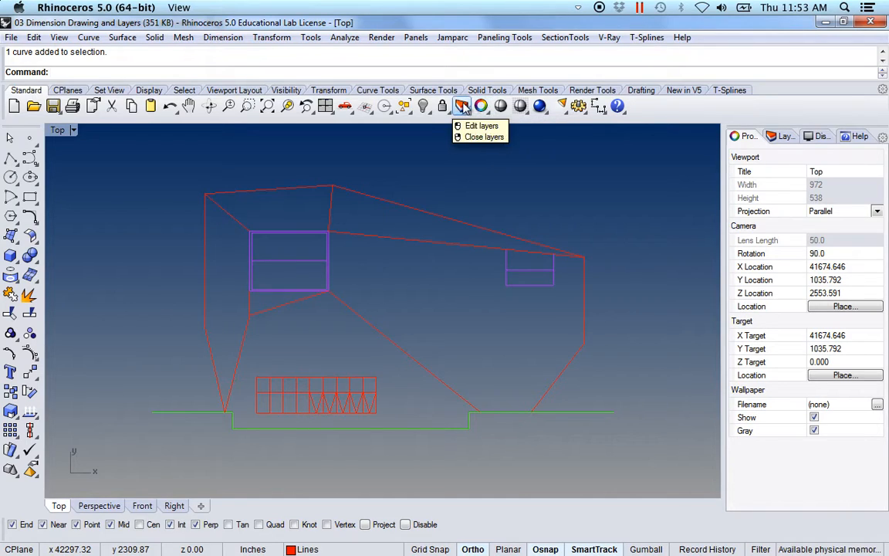
# Switch from the viewport properties back to the layer list
pyautogui.moveTo(609, 250); pyautogui.dragTo(596, 251, button='right')
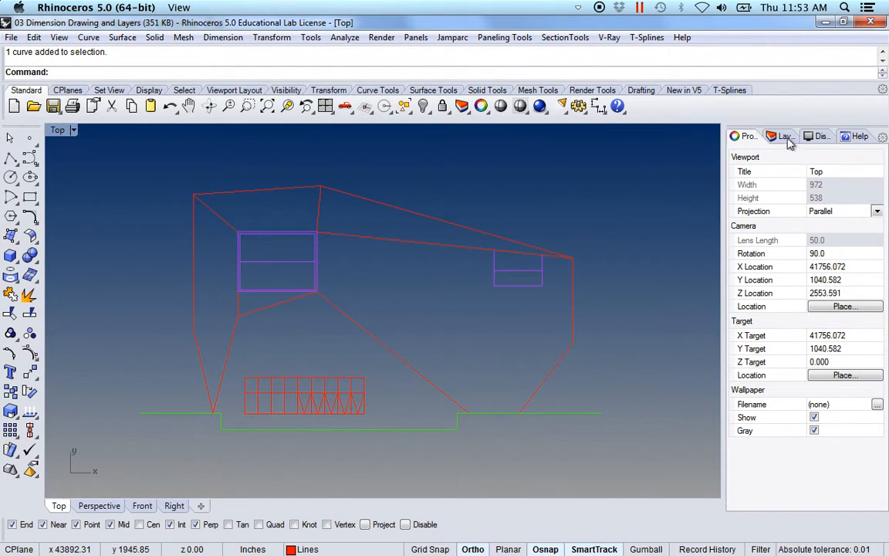
pyautogui.click(786, 135)
pyautogui.moveTo(373, 357)
pyautogui.mouseDown(button='right')
pyautogui.moveTo(369, 369)
pyautogui.moveTo(377, 372)
pyautogui.mouseUp(button='right')
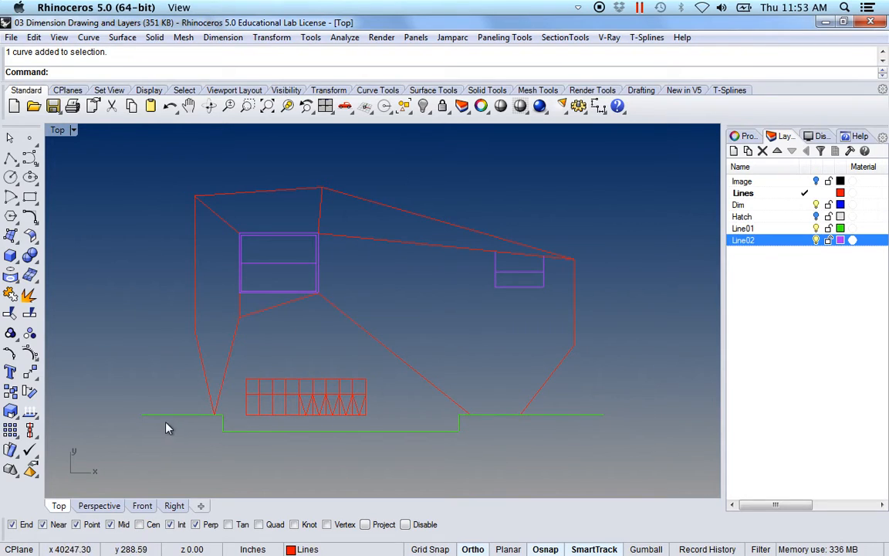